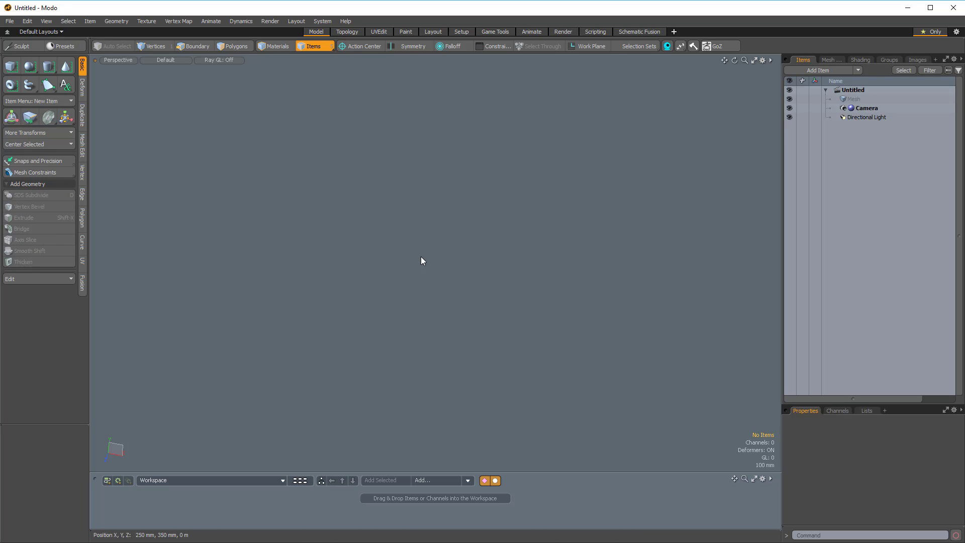
Step: Open the Fusion Qbic geometry presets and browse to the Qbics folder inside Fusion Assets, Fusion Meshes
{"action": "key", "text": "ctrl+f"}
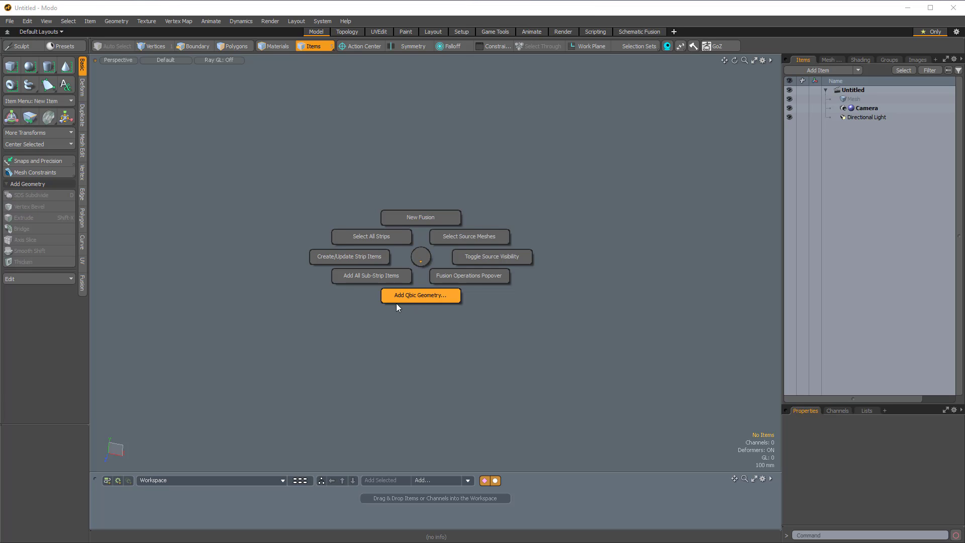
{"action": "left_click", "coordinate": [425, 310]}
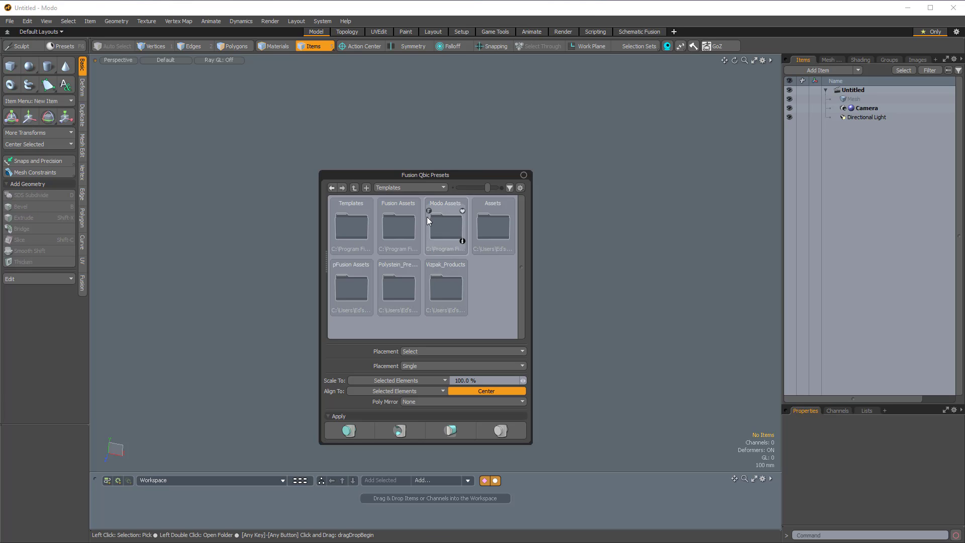
{"action": "left_click_drag", "start_coordinate": [467, 176], "coordinate": [273, 91]}
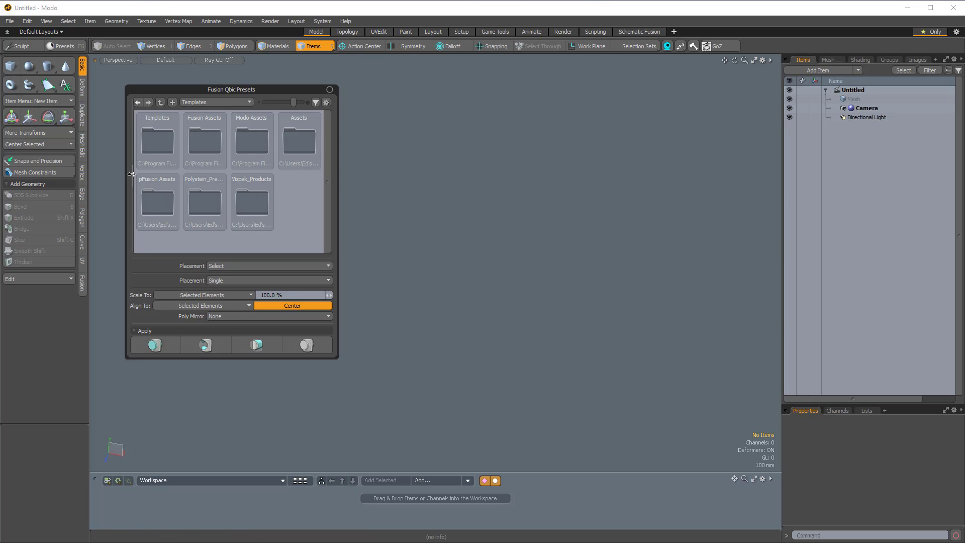
{"action": "mouse_move", "coordinate": [132, 175]}
{"action": "left_mouse_down"}
{"action": "mouse_move", "coordinate": [223, 181]}
{"action": "mouse_move", "coordinate": [134, 179]}
{"action": "left_mouse_up"}
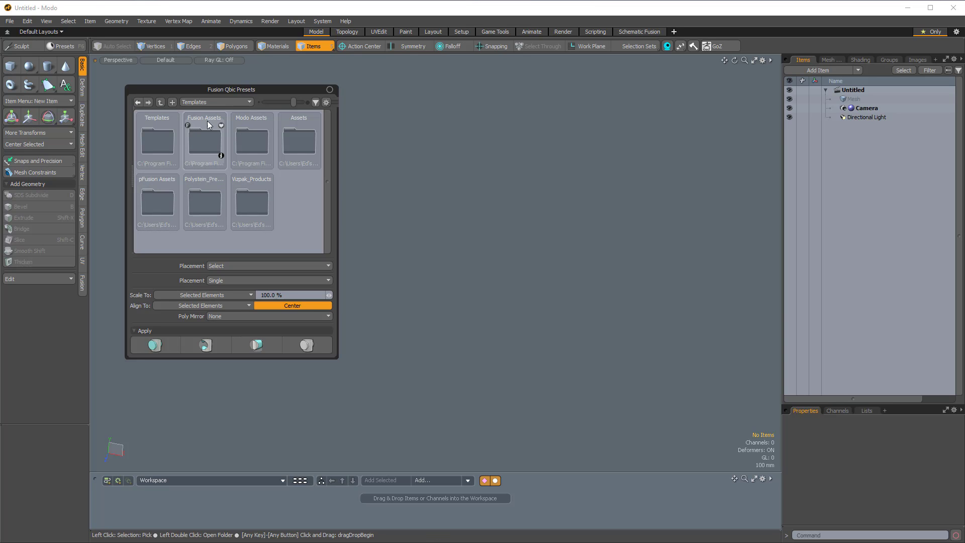
{"action": "double_click", "coordinate": [206, 140]}
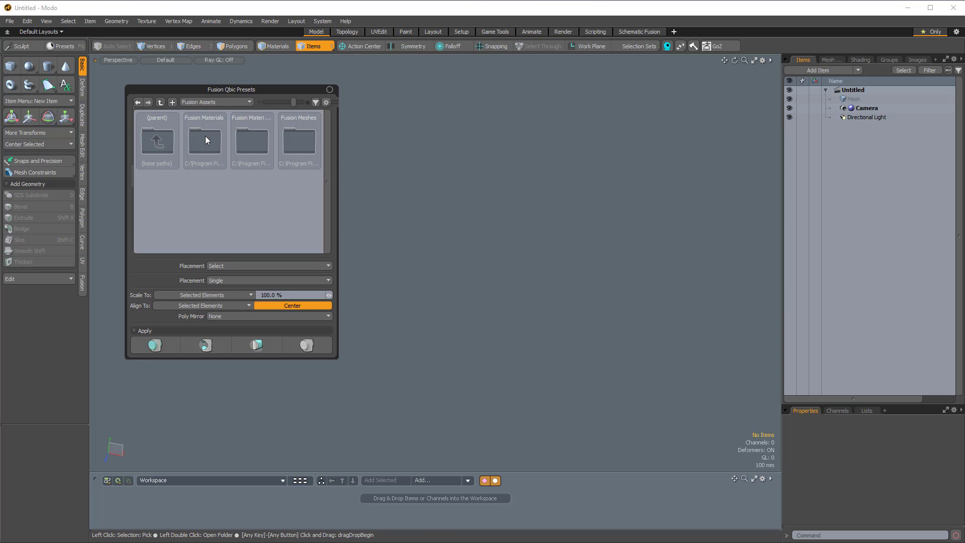
{"action": "double_click", "coordinate": [299, 138]}
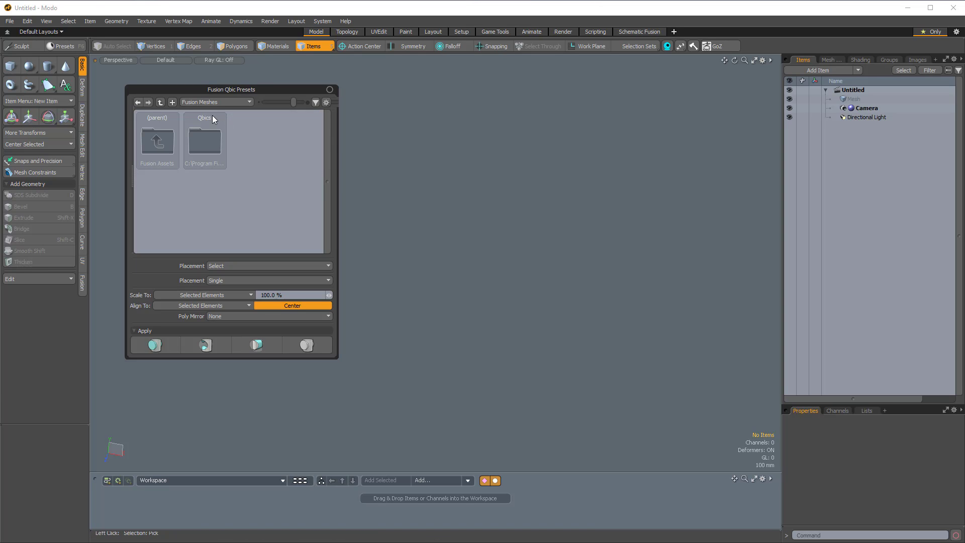
{"action": "double_click", "coordinate": [203, 132]}
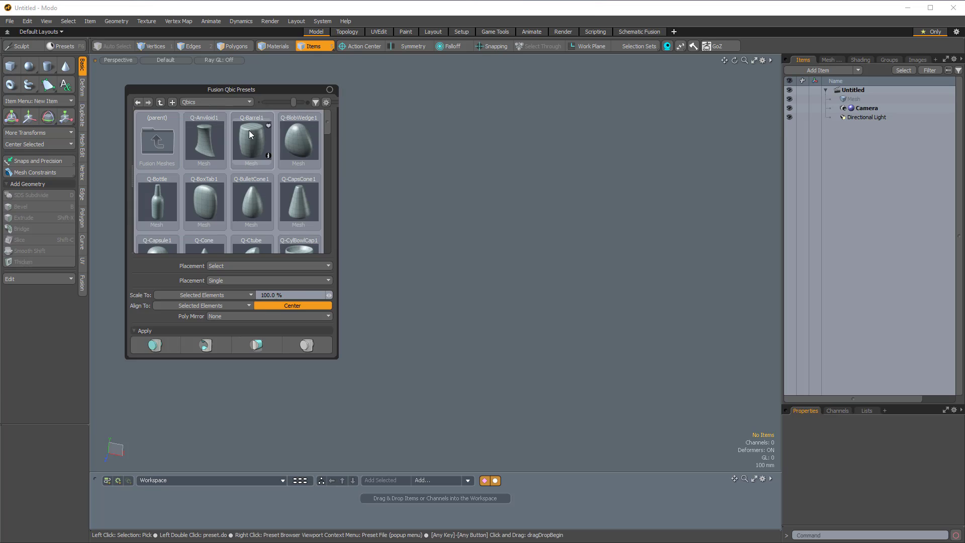
{"action": "mouse_move", "coordinate": [331, 117]}
{"action": "left_mouse_down"}
{"action": "mouse_move", "coordinate": [334, 237]}
{"action": "mouse_move", "coordinate": [332, 113]}
{"action": "left_mouse_up"}
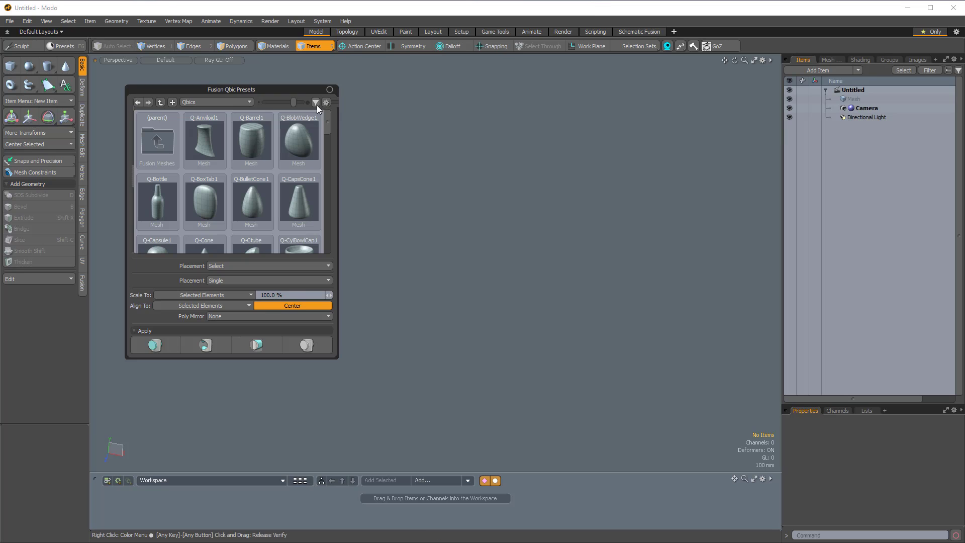
Step: Add the Q-Barrel1 and Q-CylinderLong preset meshes to the scene
{"action": "double_click", "coordinate": [245, 135]}
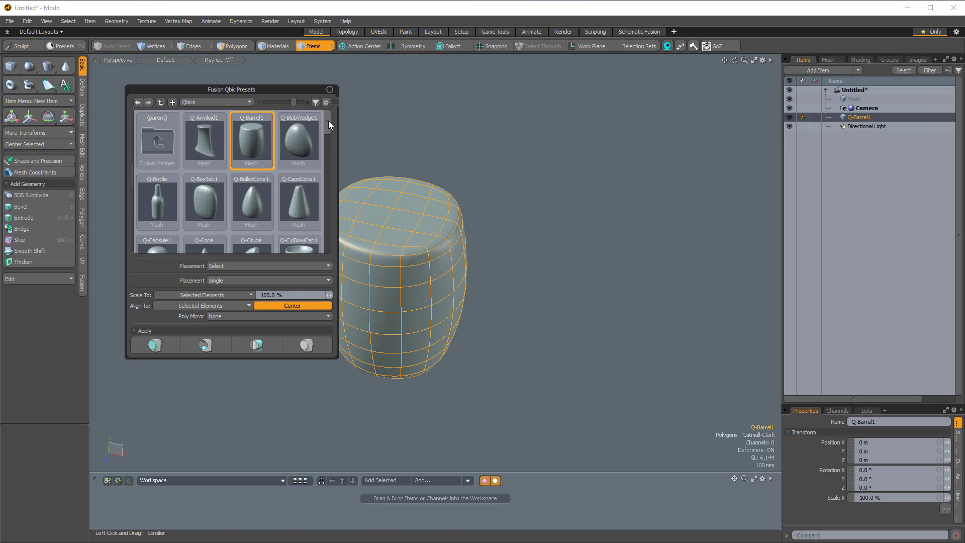
{"action": "left_click_drag", "start_coordinate": [328, 120], "coordinate": [327, 146]}
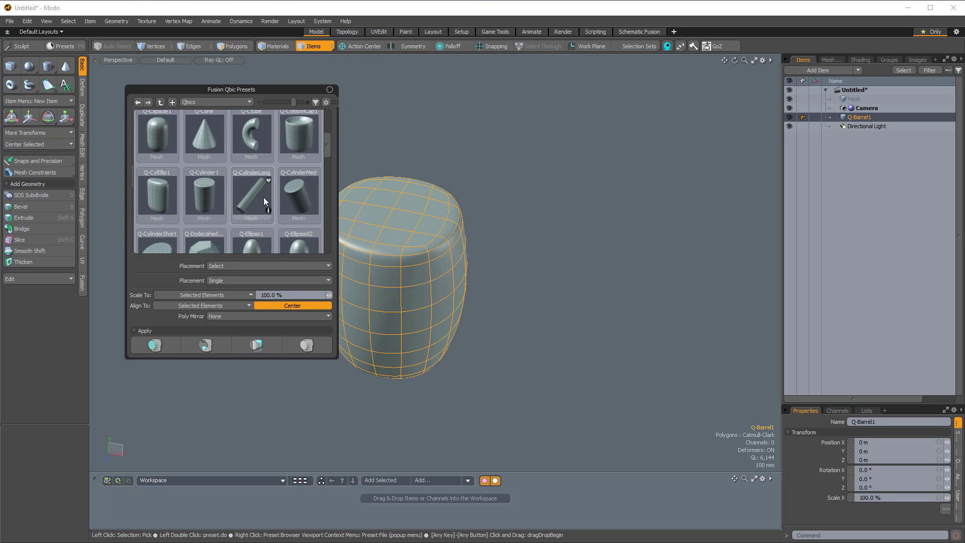
{"action": "double_click", "coordinate": [249, 192]}
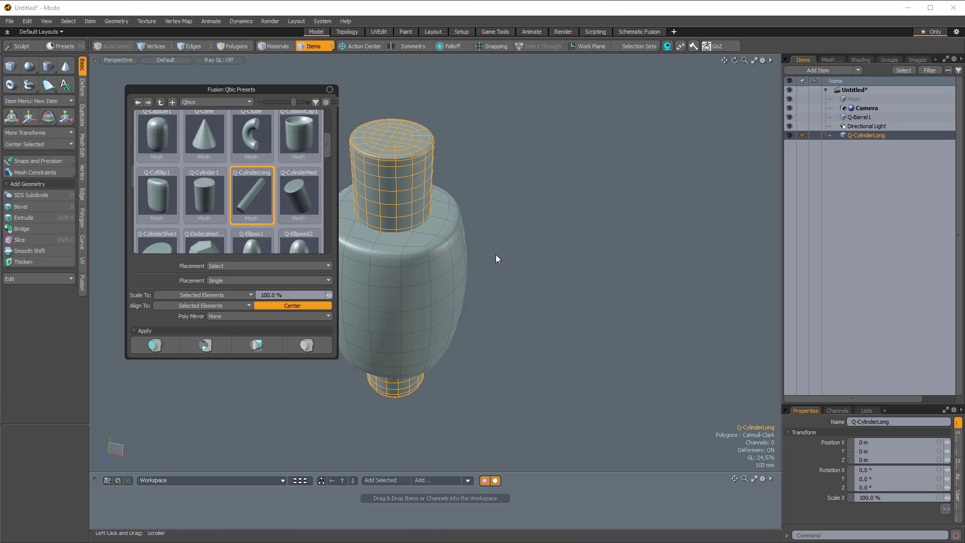
Step: Create a new Fusion item from the Q-Barrel1 mesh alone, keeping the default name and strip properties
{"action": "left_click_drag", "start_coordinate": [360, 201], "coordinate": [441, 236], "text": "ctrl+alt"}
{"action": "left_click", "coordinate": [364, 266]}
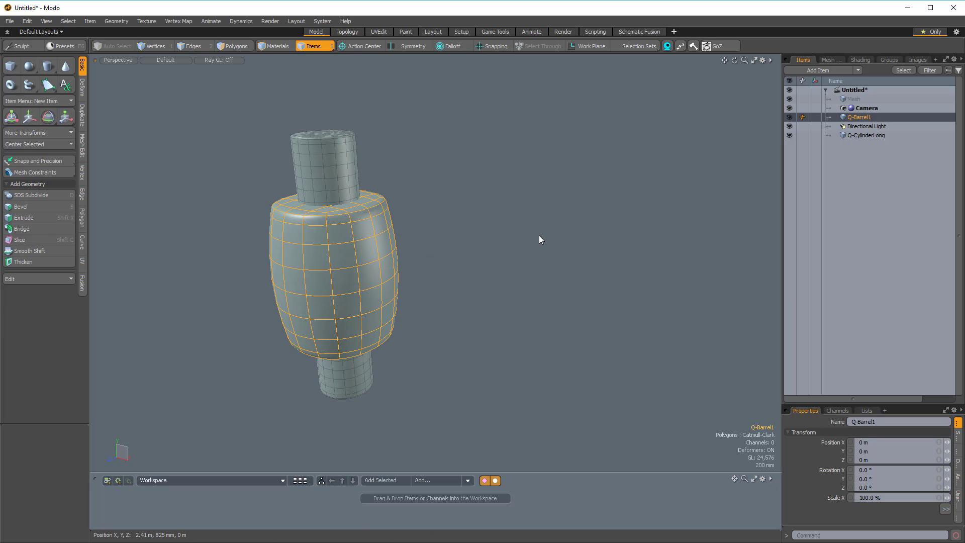
{"action": "key", "text": "ctrl+grave"}
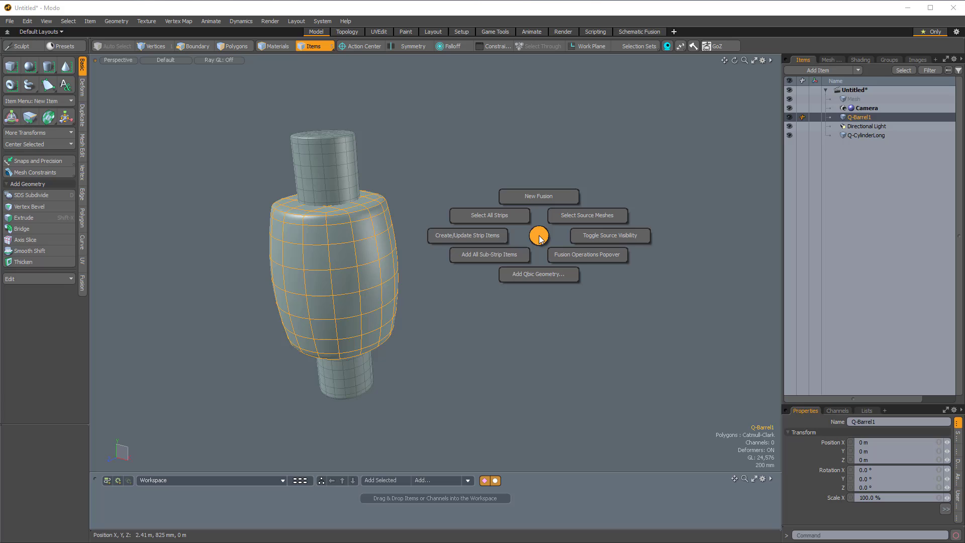
{"action": "left_click", "coordinate": [538, 177]}
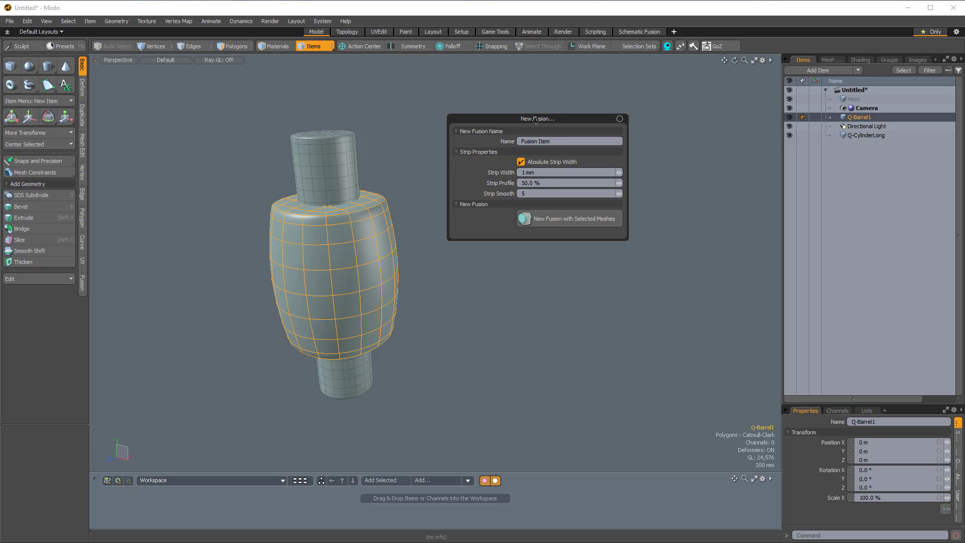
{"action": "left_click_drag", "start_coordinate": [536, 119], "coordinate": [501, 89]}
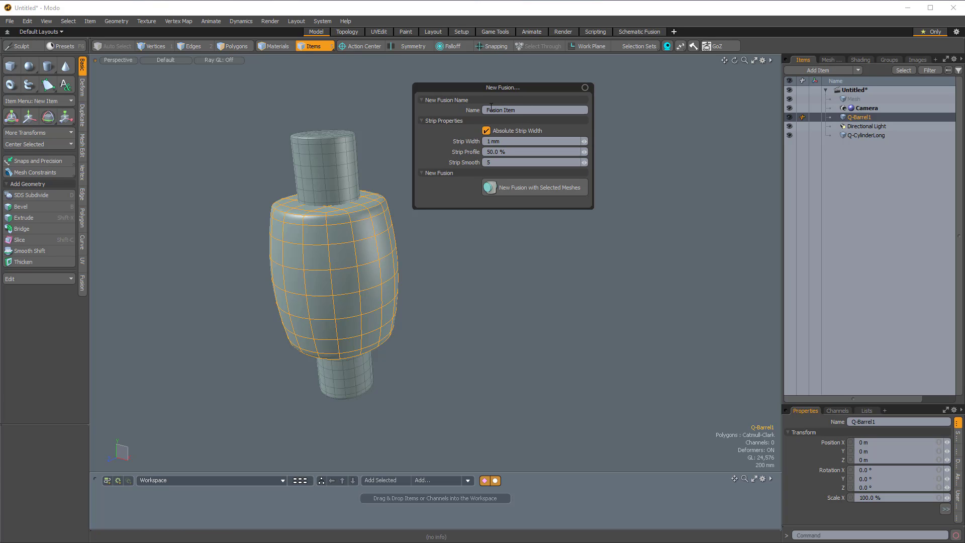
{"action": "left_click", "coordinate": [528, 187]}
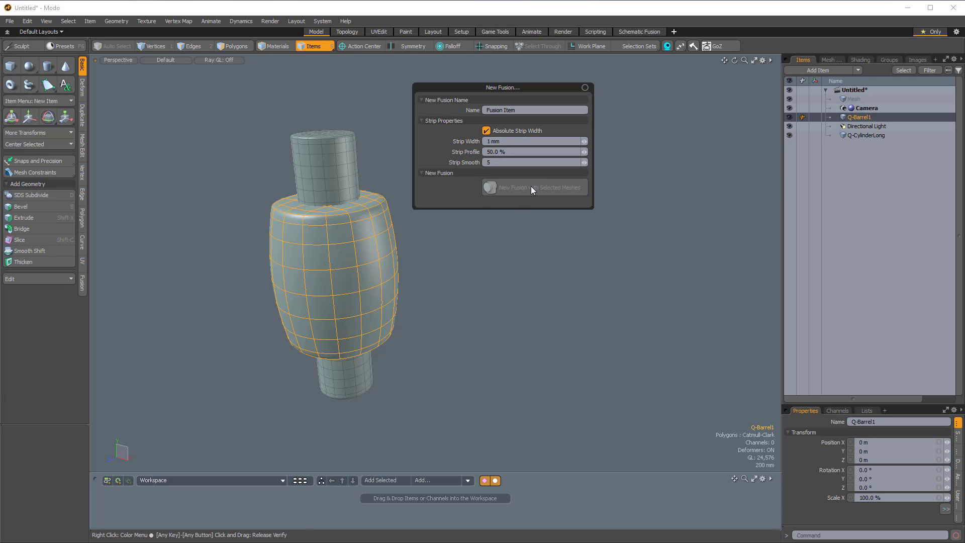
{"action": "left_click", "coordinate": [868, 115], "text": "ctrl"}
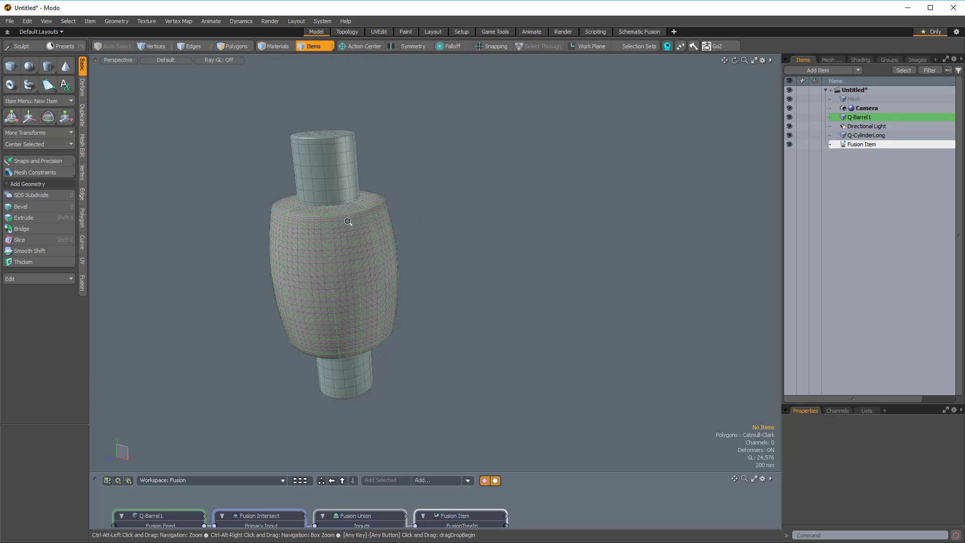
Step: Move the Camera and Directional Light to the start of the item list and delete the empty Mesh item
{"action": "left_click_drag", "start_coordinate": [347, 217], "coordinate": [578, 221], "text": "alt"}
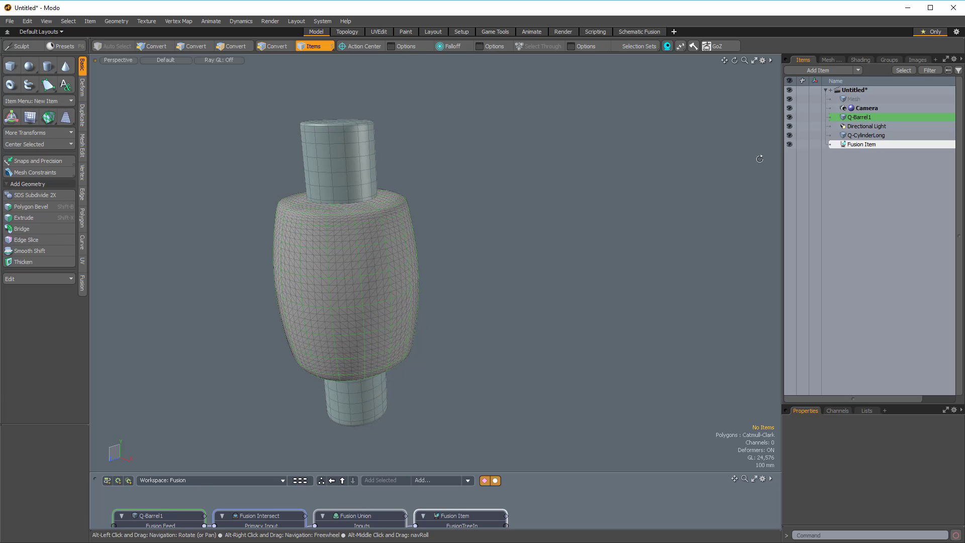
{"action": "left_click", "coordinate": [866, 109]}
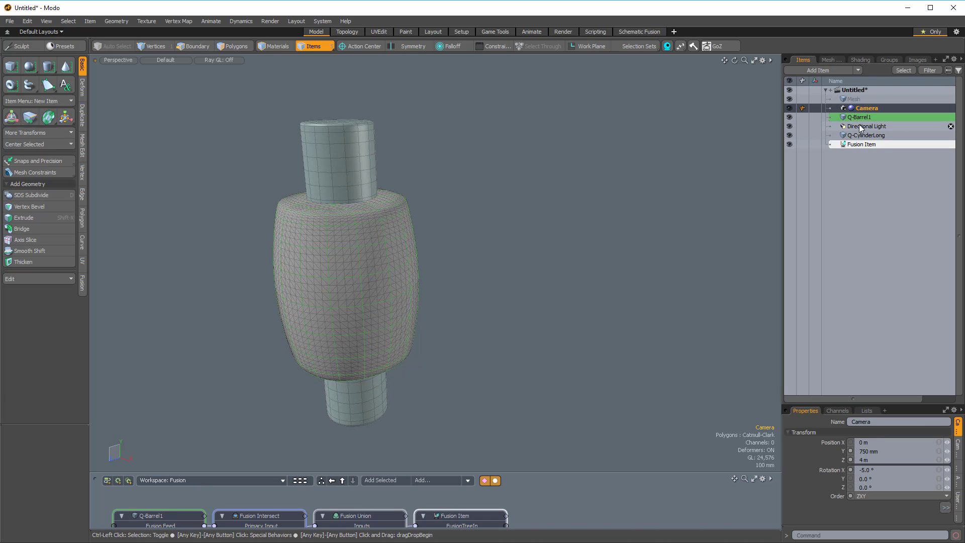
{"action": "left_click", "coordinate": [858, 125], "text": "ctrl"}
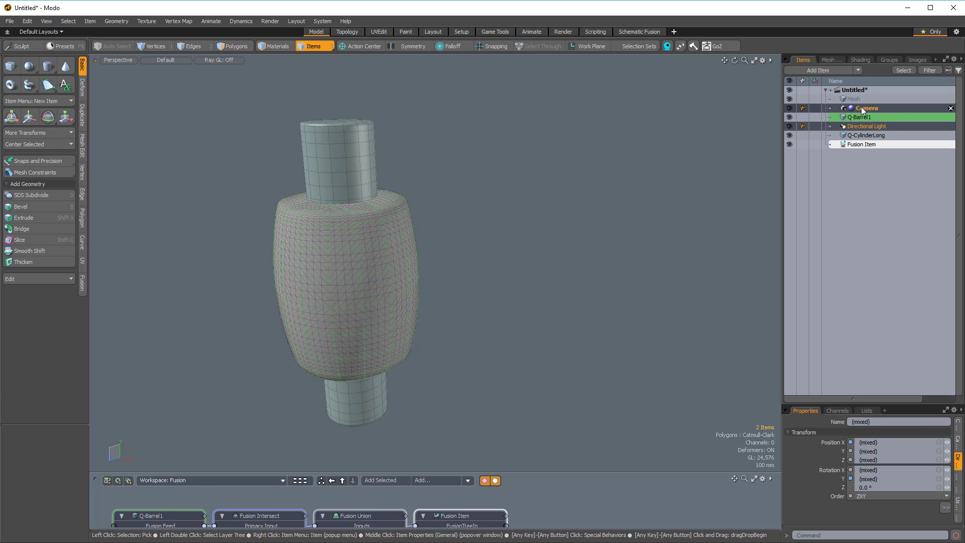
{"action": "left_click_drag", "start_coordinate": [861, 107], "coordinate": [864, 99]}
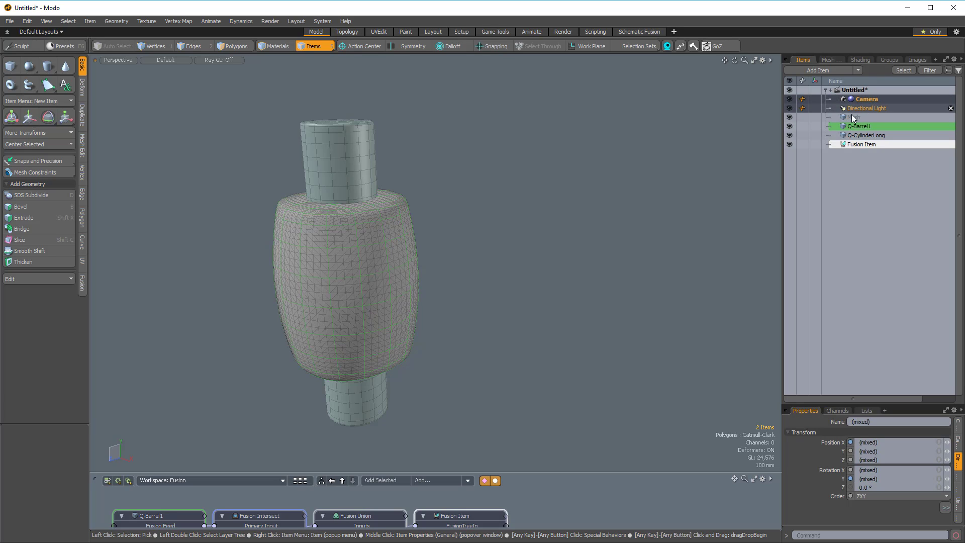
{"action": "left_click", "coordinate": [858, 117]}
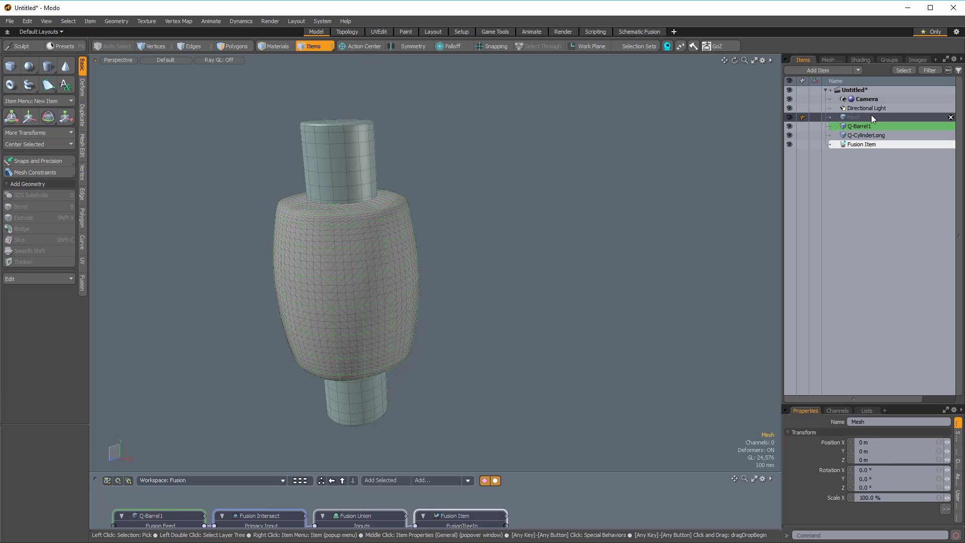
{"action": "left_click", "coordinate": [951, 116]}
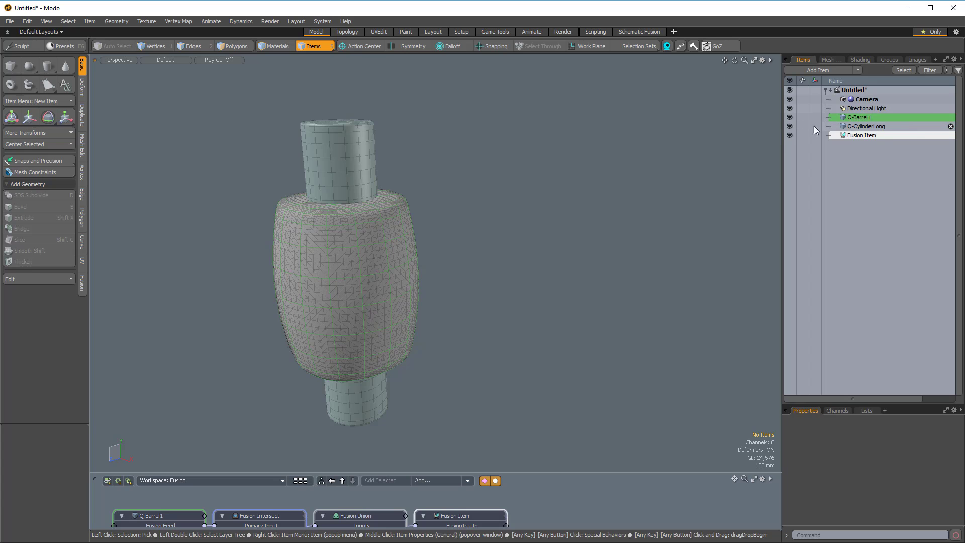
{"action": "left_click_drag", "start_coordinate": [459, 153], "coordinate": [461, 213], "text": "alt"}
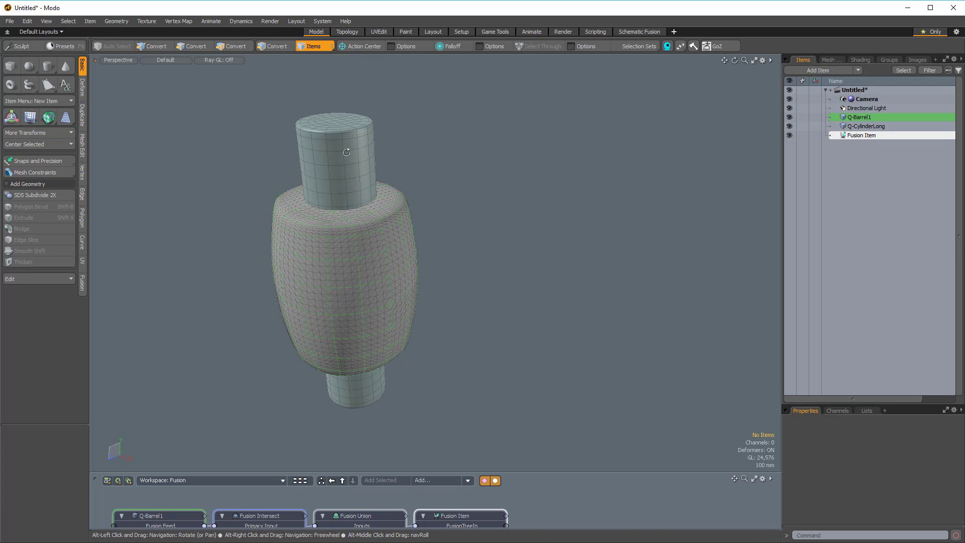
{"action": "left_click", "coordinate": [342, 149]}
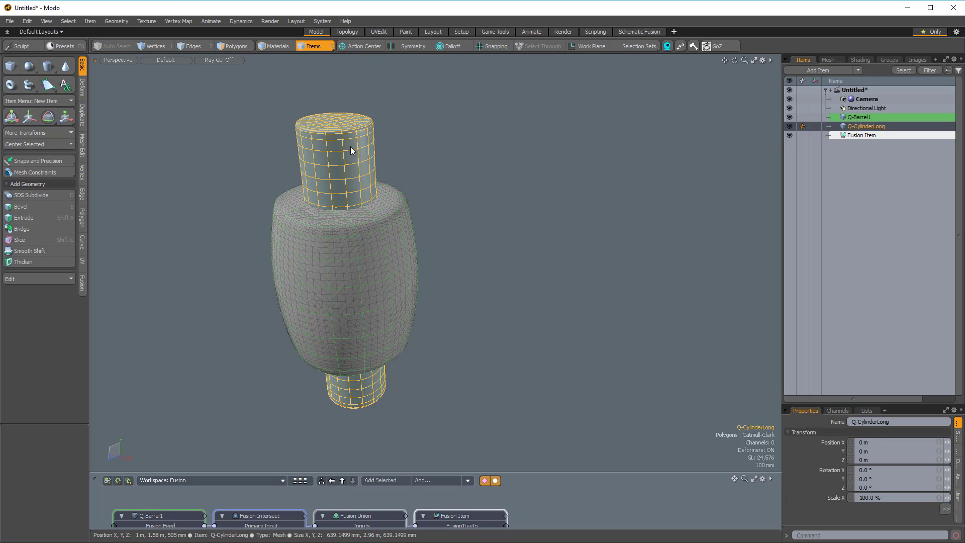
{"action": "left_click_drag", "start_coordinate": [392, 140], "coordinate": [515, 243]}
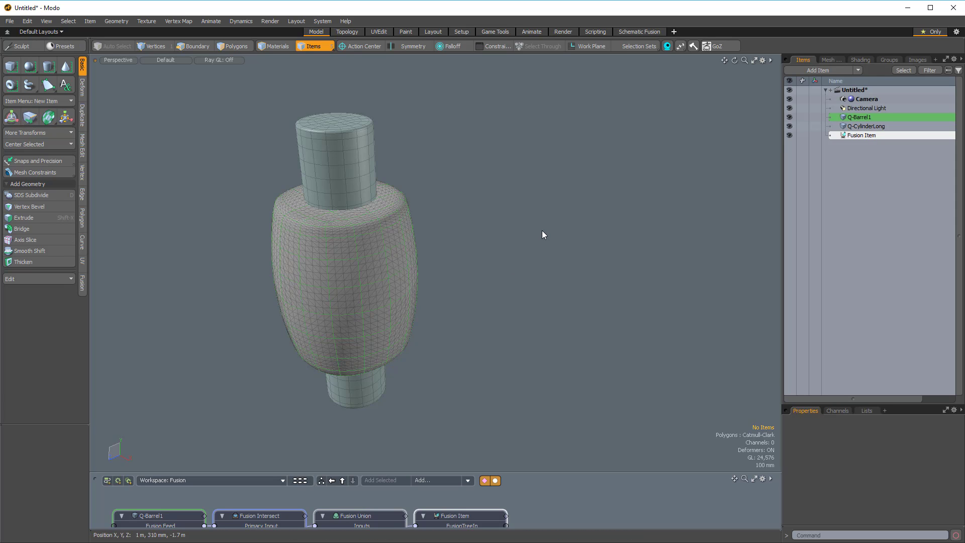
Step: Open the Fusion Operations popover as a floating palette beside the model and display the Fusion toolset for comparison
{"action": "key", "text": "ctrl+grave"}
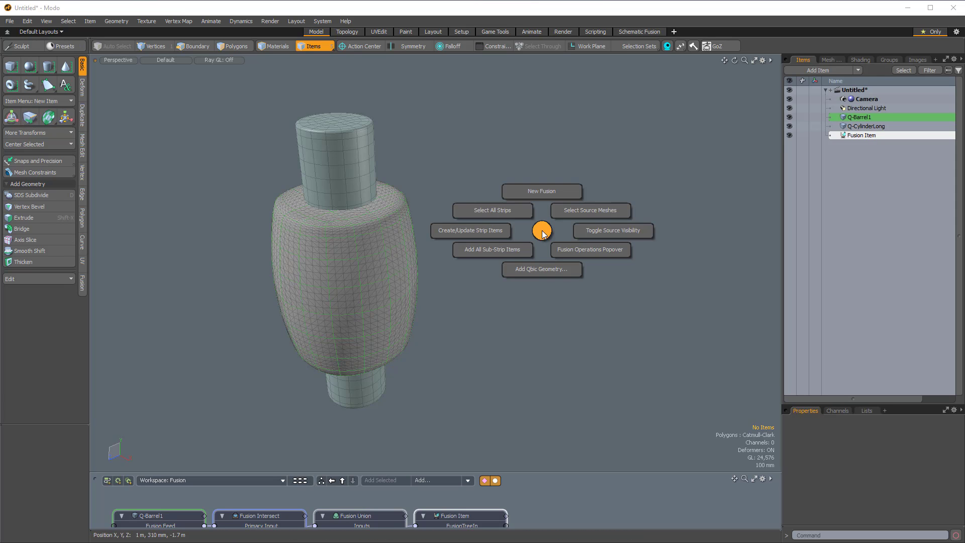
{"action": "left_click", "coordinate": [580, 254]}
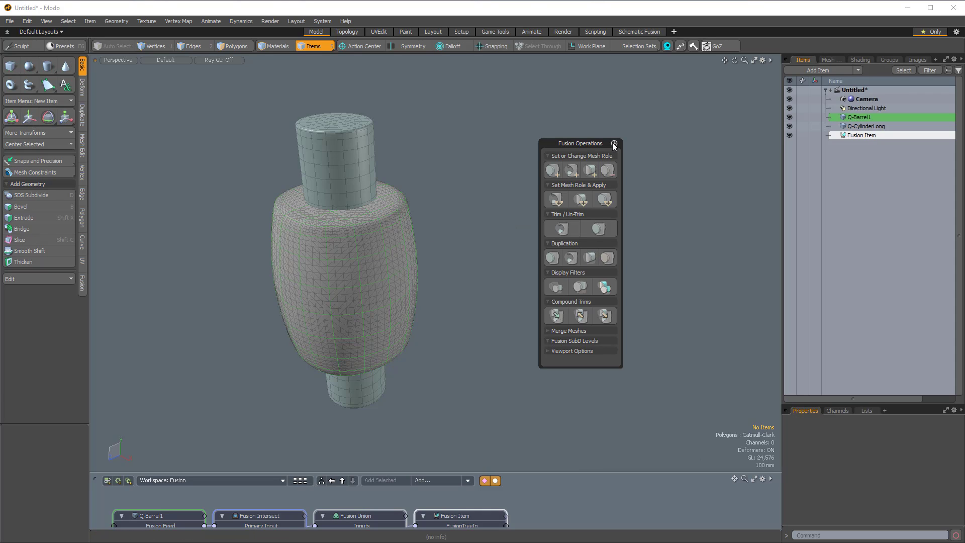
{"action": "left_click_drag", "start_coordinate": [585, 149], "coordinate": [160, 91]}
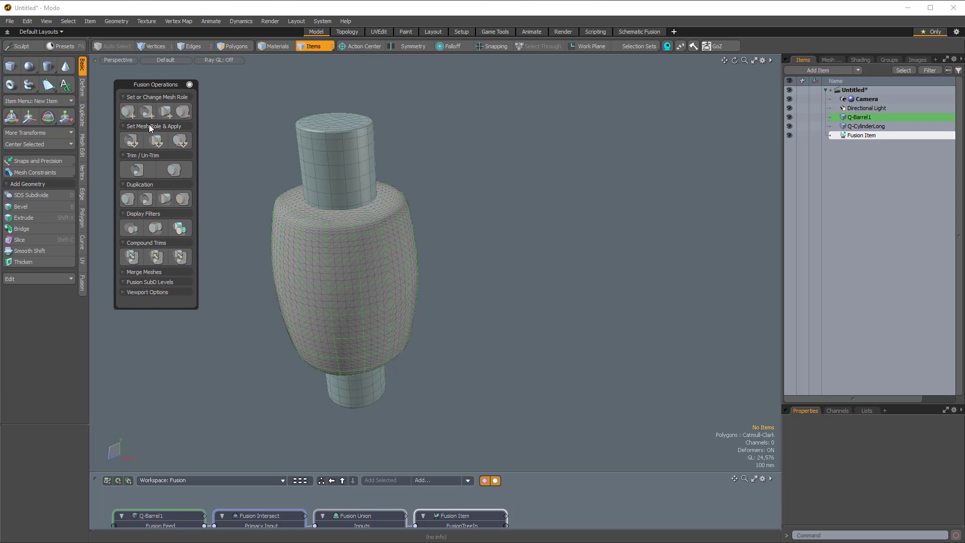
{"action": "left_click", "coordinate": [83, 285]}
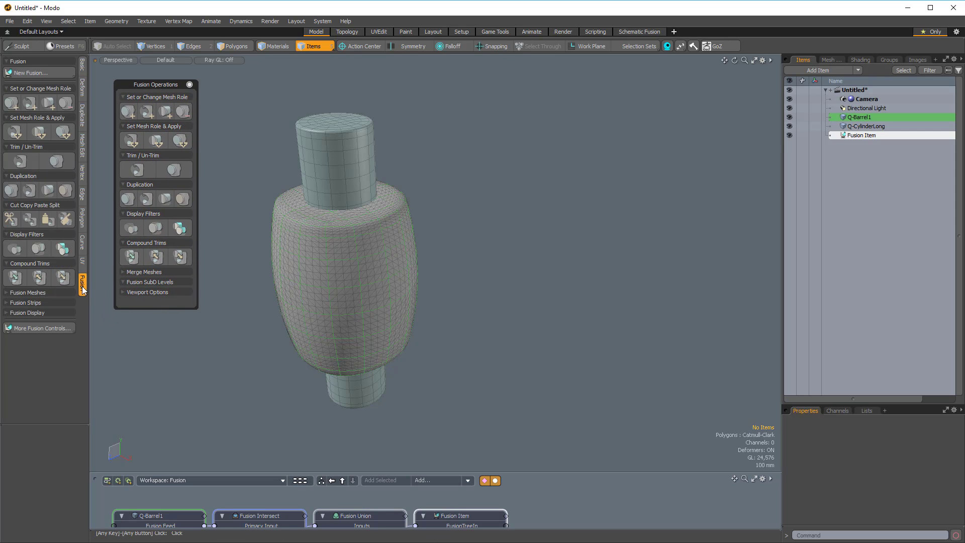
{"action": "left_click_drag", "start_coordinate": [140, 84], "coordinate": [168, 87]}
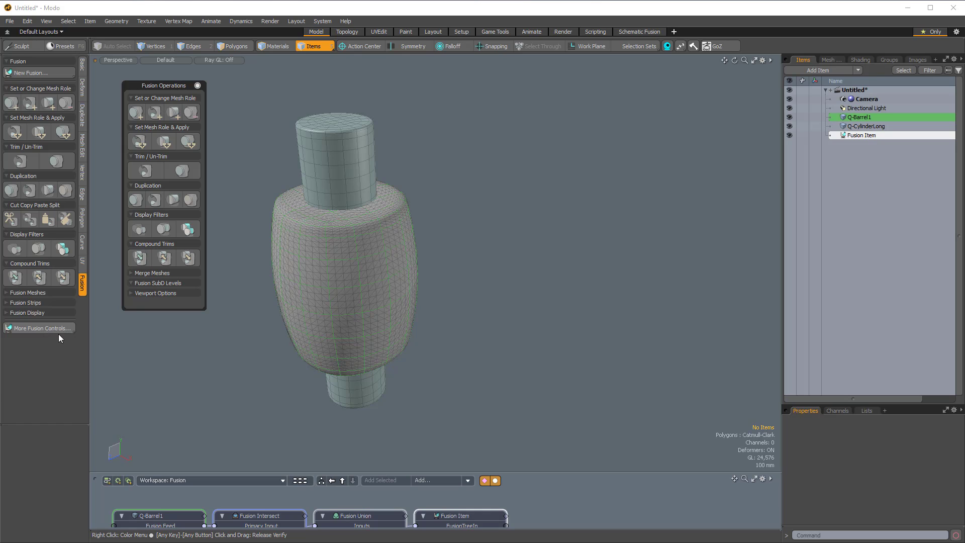
{"action": "left_click_drag", "start_coordinate": [164, 85], "coordinate": [604, 113]}
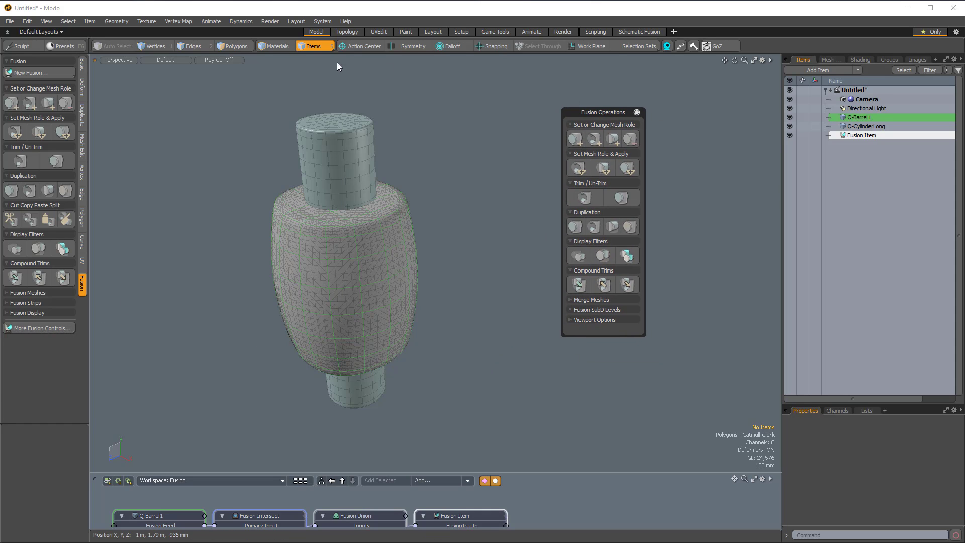
Step: Switch the toolset to the Duplicate tools and place the Fusion Operations palette closer to the model
{"action": "left_click", "coordinate": [82, 66]}
{"action": "left_click", "coordinate": [82, 85]}
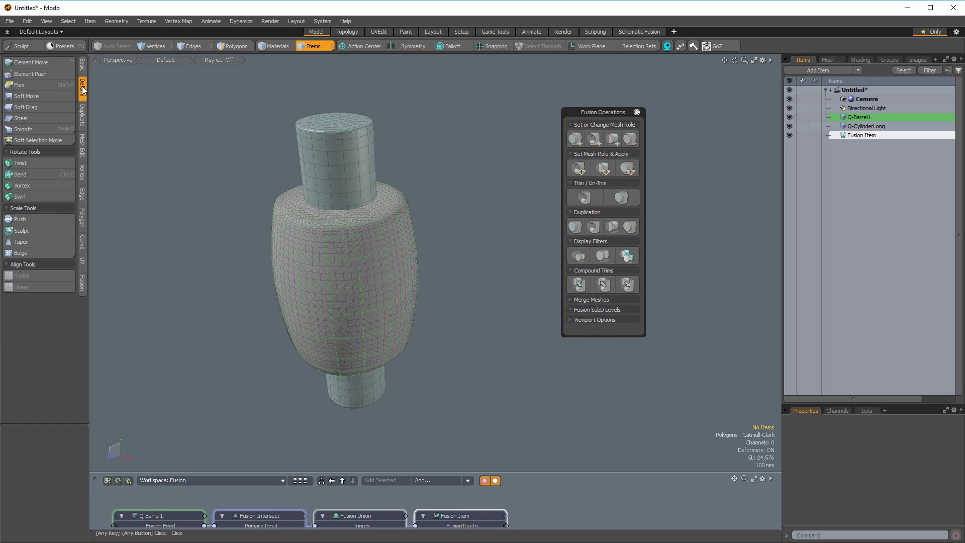
{"action": "left_click", "coordinate": [85, 118]}
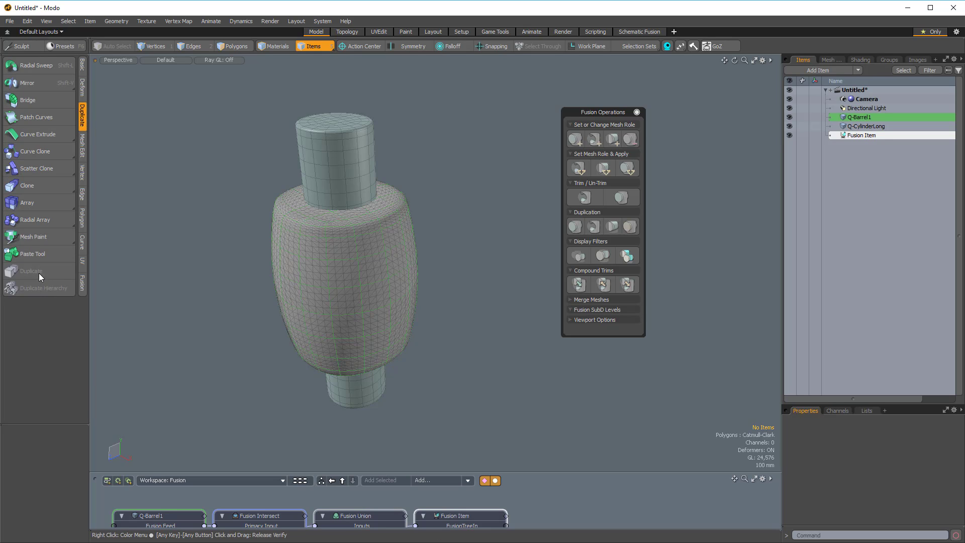
{"action": "left_click_drag", "start_coordinate": [607, 108], "coordinate": [566, 110]}
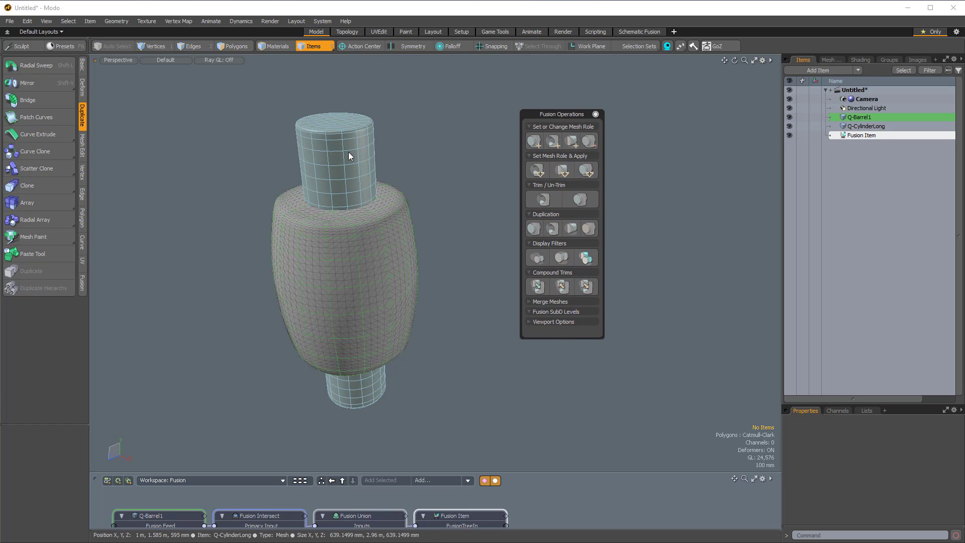
Step: Apply the Q-CylinderLong mesh to the Q-Barrel1 as a subtractive trim and close the Fusion Operations palette
{"action": "left_click", "coordinate": [346, 151]}
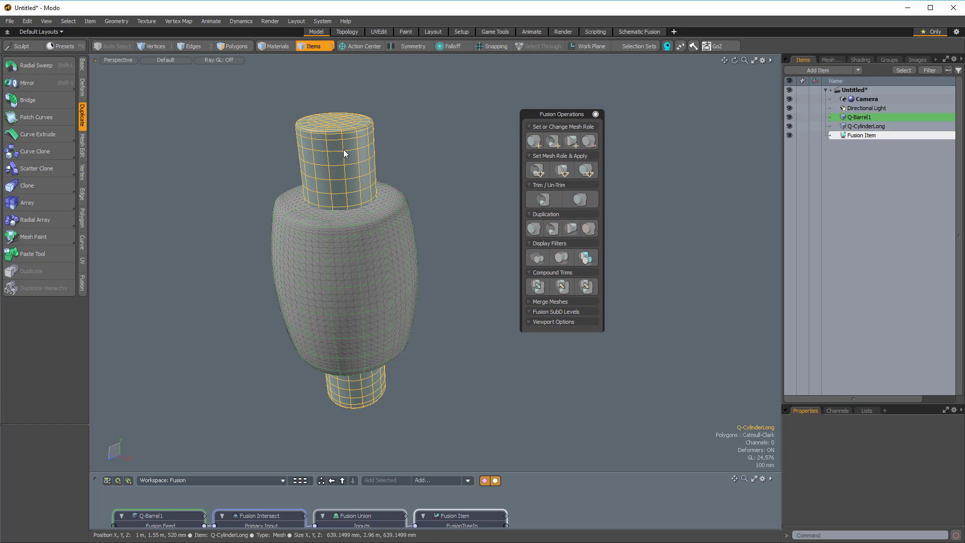
{"action": "left_click", "coordinate": [403, 236], "text": "shift"}
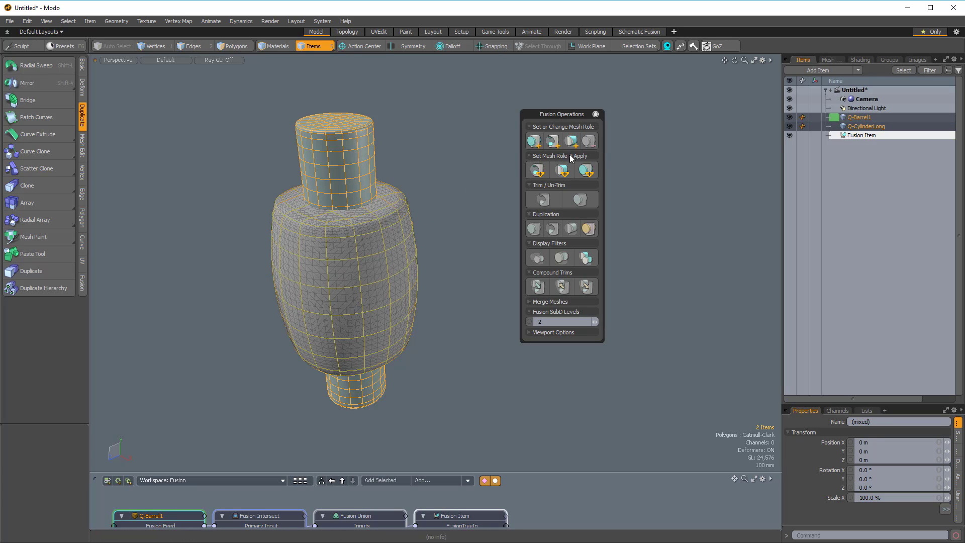
{"action": "left_click", "coordinate": [537, 170]}
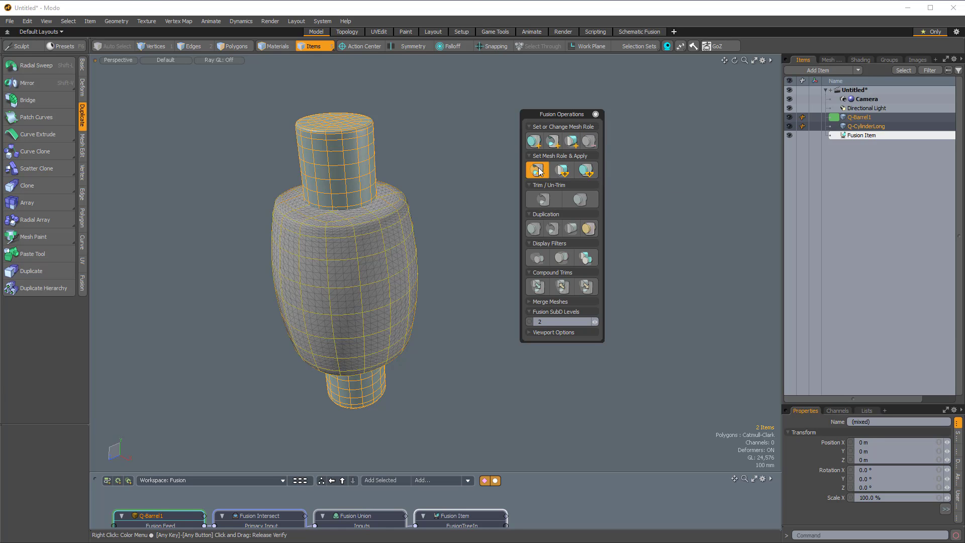
{"action": "left_click_drag", "start_coordinate": [437, 134], "coordinate": [292, 66], "text": "alt"}
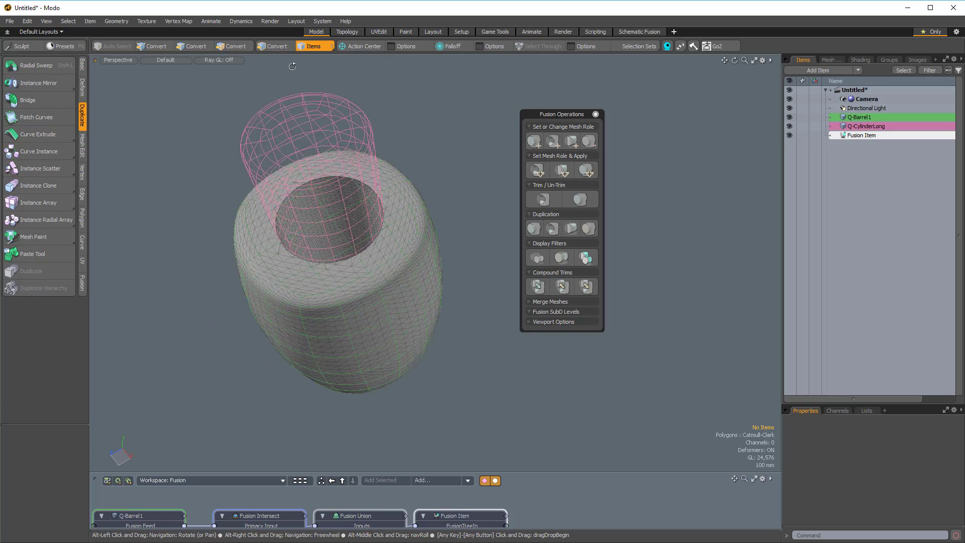
{"action": "left_click_drag", "start_coordinate": [296, 286], "coordinate": [292, 59], "text": "alt"}
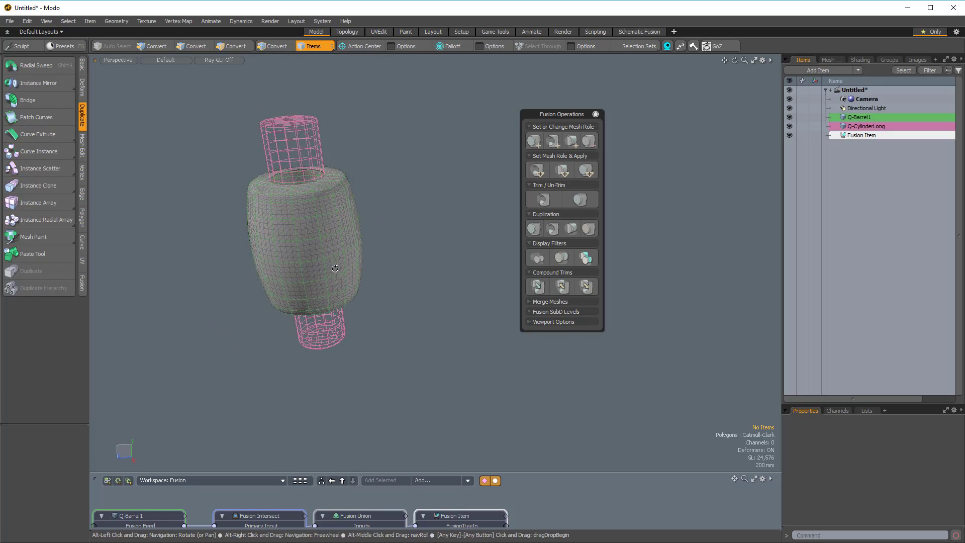
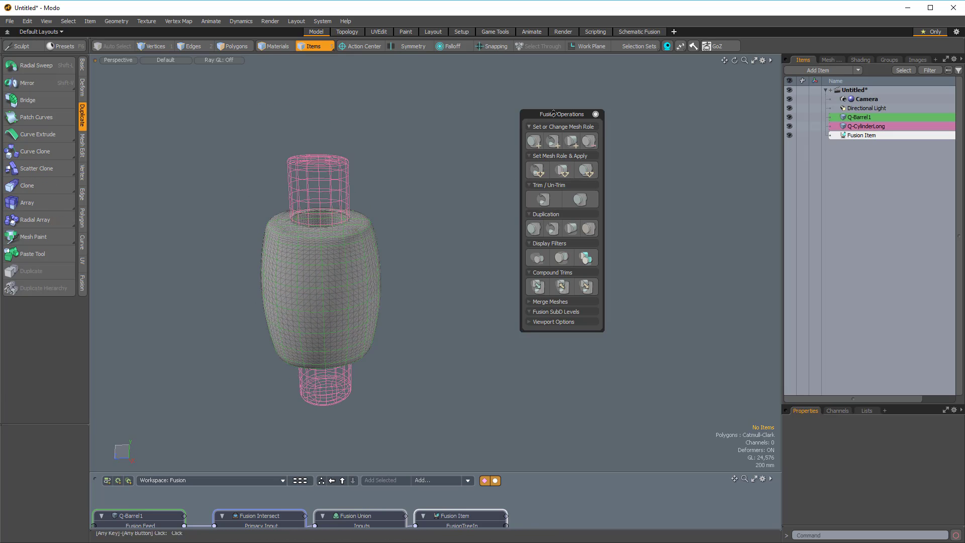
{"action": "left_click_drag", "start_coordinate": [594, 115], "coordinate": [744, 101]}
{"action": "left_click", "coordinate": [745, 99]}
Step: Add the Q-MediumCube mesh to the scene from the Fusion Qbic Presets
{"action": "left_click_drag", "start_coordinate": [523, 226], "coordinate": [553, 181], "text": "alt"}
{"action": "key", "text": "ctrl+grave"}
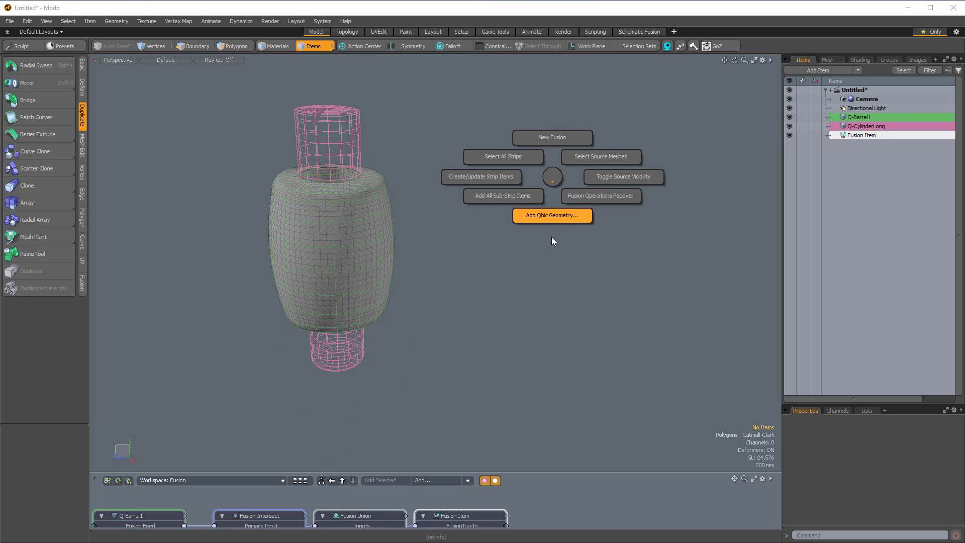
{"action": "left_click", "coordinate": [552, 225]}
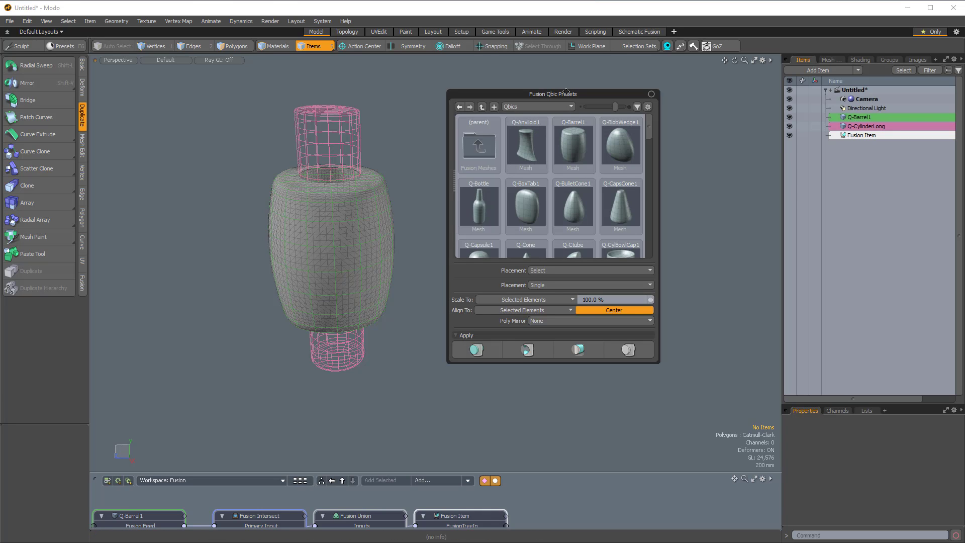
{"action": "left_click_drag", "start_coordinate": [572, 94], "coordinate": [593, 70]}
{"action": "scroll", "coordinate": [603, 132], "scroll_direction": "down", "scroll_amount": 1}
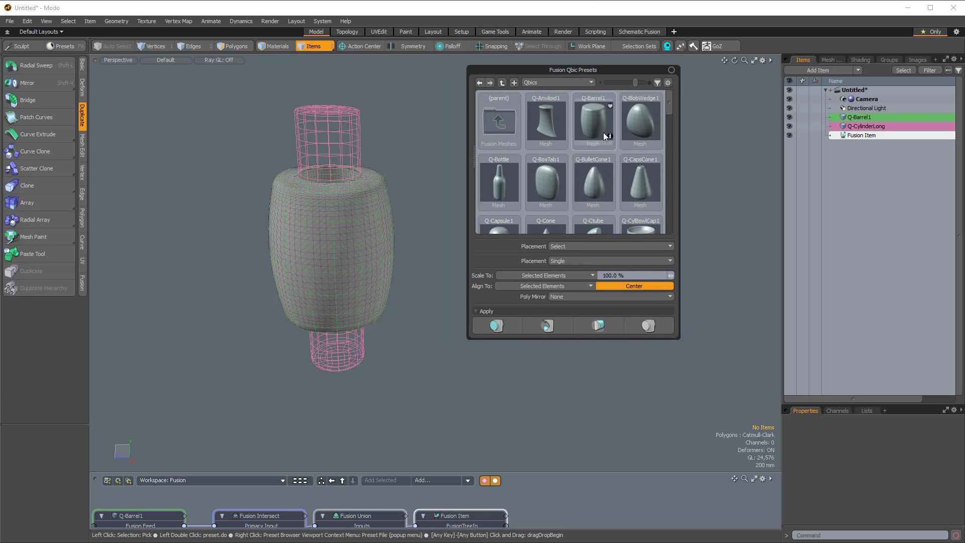
{"action": "scroll", "coordinate": [604, 143], "scroll_direction": "down", "scroll_amount": 4}
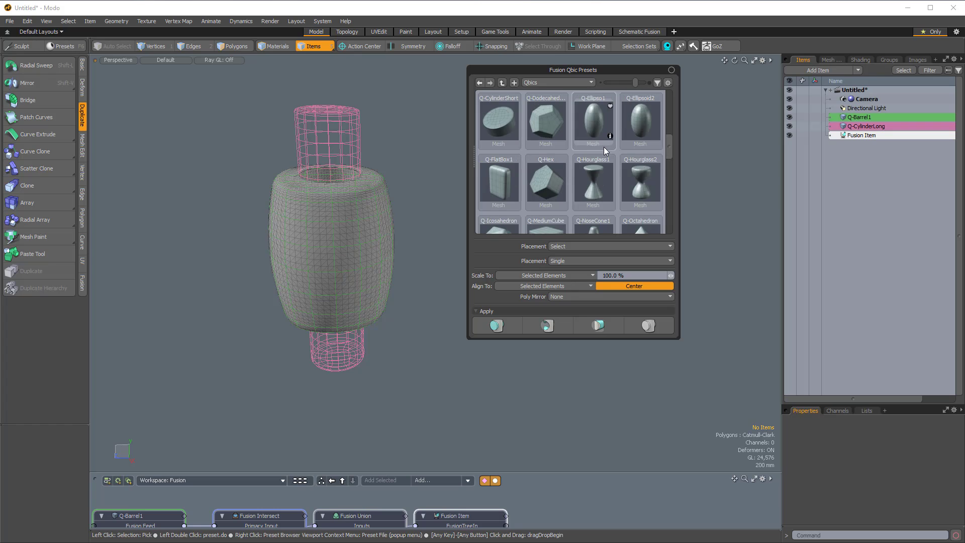
{"action": "double_click", "coordinate": [545, 183]}
Step: Add the Q-CapsCone1 preset mesh, rotate it -90° about X and place it in front of the barrel
{"action": "scroll", "coordinate": [598, 182], "scroll_direction": "up", "scroll_amount": 4}
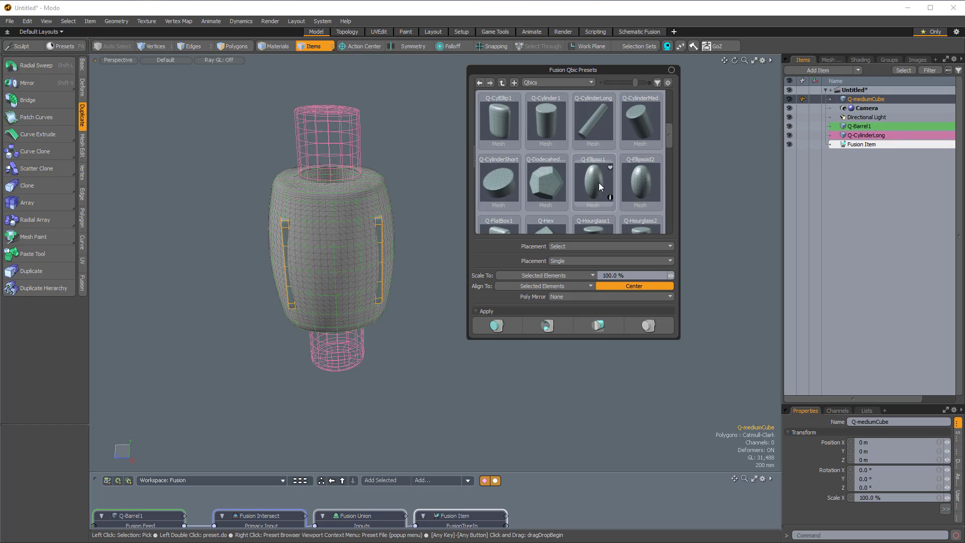
{"action": "scroll", "coordinate": [600, 186], "scroll_direction": "up", "scroll_amount": 1}
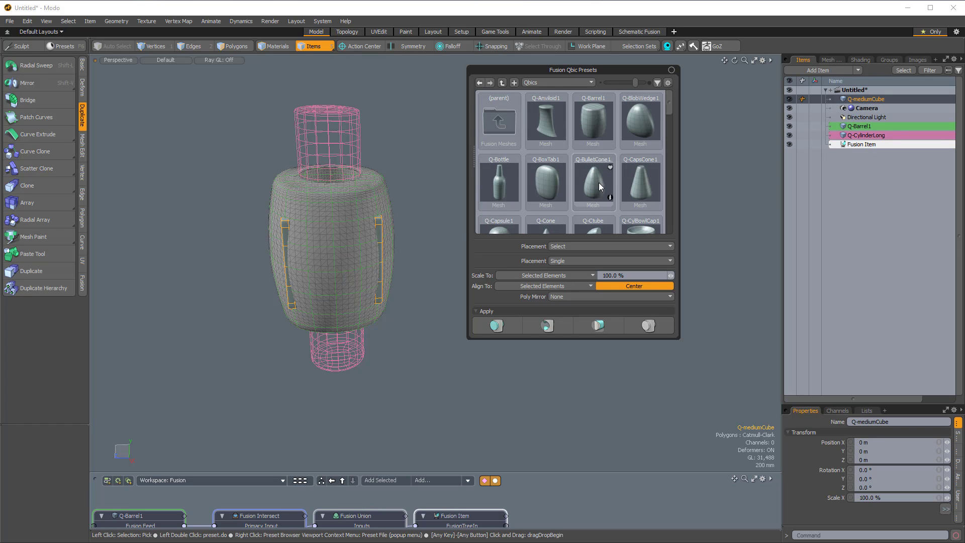
{"action": "double_click", "coordinate": [644, 183]}
{"action": "left_click_drag", "start_coordinate": [442, 183], "coordinate": [502, 197], "text": "alt"}
{"action": "left_click_drag", "start_coordinate": [503, 196], "coordinate": [548, 176], "text": "ctrl+alt"}
{"action": "left_click_drag", "start_coordinate": [548, 176], "coordinate": [279, 160], "text": "alt"}
{"action": "key", "text": "w"}
{"action": "left_click_drag", "start_coordinate": [369, 290], "coordinate": [321, 189], "text": "alt"}
{"action": "key", "text": "e"}
{"action": "left_click_drag", "start_coordinate": [379, 251], "coordinate": [515, 363]}
{"action": "key", "text": "space"}
Step: Scale the Q-mediumCube into a thin upright plate with X scale 21% and move it to Z 1.025 m
{"action": "left_click", "coordinate": [503, 276]}
{"action": "key", "text": "r"}
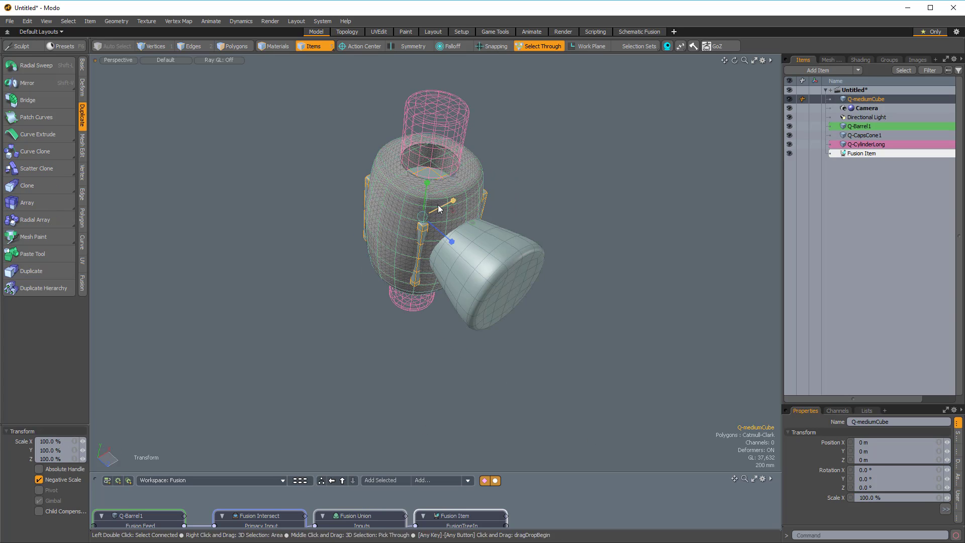
{"action": "left_click_drag", "start_coordinate": [452, 200], "coordinate": [443, 261]}
{"action": "left_click_drag", "start_coordinate": [456, 174], "coordinate": [454, 96]}
{"action": "left_click_drag", "start_coordinate": [423, 186], "coordinate": [425, 113]}
{"action": "left_click_drag", "start_coordinate": [449, 244], "coordinate": [478, 296]}
{"action": "key", "text": "w"}
Step: Copy all the plate's polygons into a new mesh item and rotate the copy 90° about Z
{"action": "key", "text": "3"}
{"action": "double_click", "coordinate": [524, 242]}
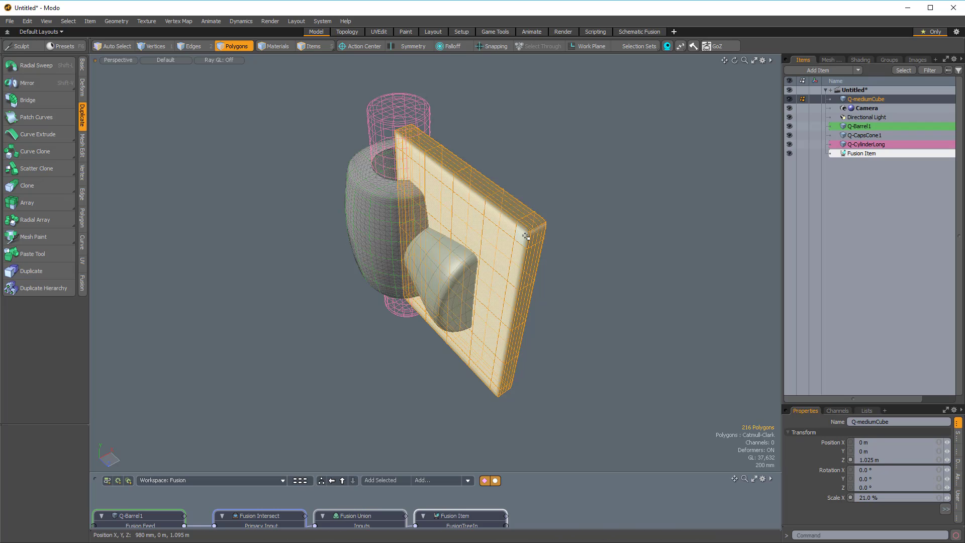
{"action": "key", "text": "n"}
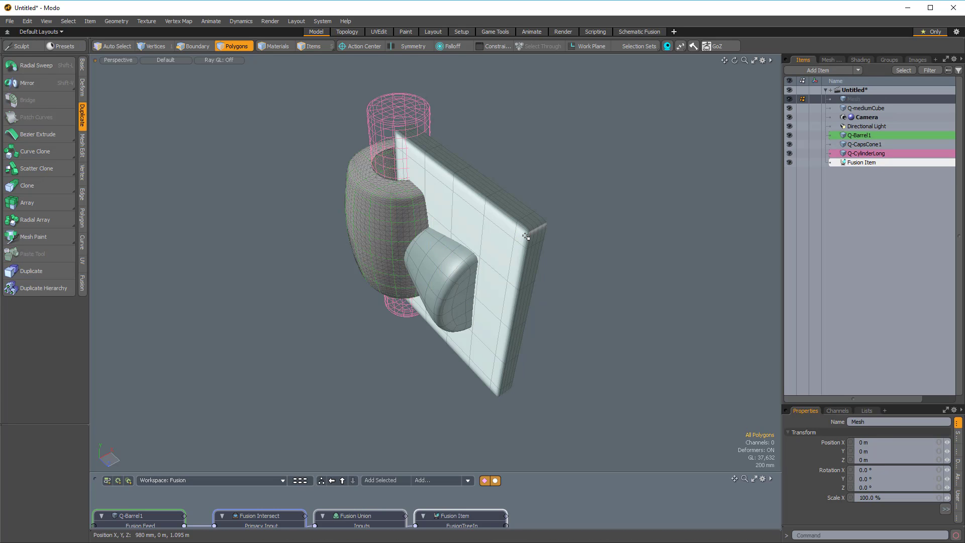
{"action": "key", "text": "ctrl+v"}
{"action": "key", "text": "e"}
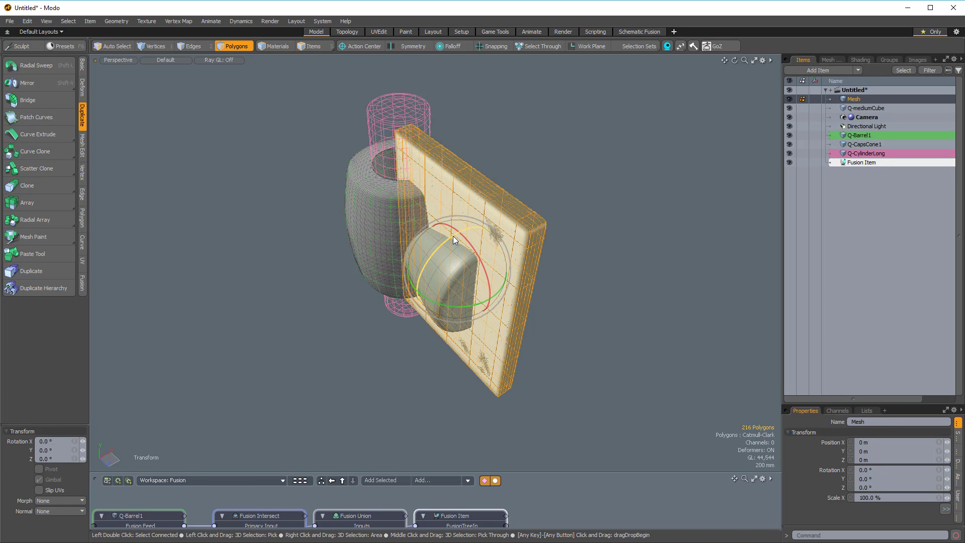
{"action": "left_click_drag", "start_coordinate": [447, 240], "coordinate": [422, 304], "text": "ctrl"}
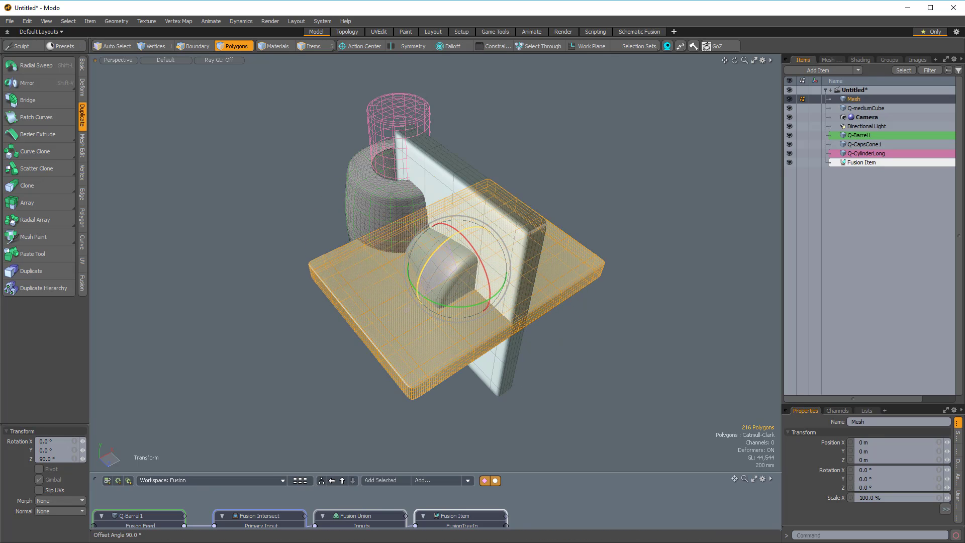
{"action": "key", "text": "q"}
{"action": "left_click", "coordinate": [531, 144]}
Step: Apply both crossed plates and the Q-CapsCone1 to the barrel as subtractive trims using Fusion Operations
{"action": "left_click_drag", "start_coordinate": [433, 397], "coordinate": [421, 227], "text": "alt"}
{"action": "key", "text": "5"}
{"action": "left_click_drag", "start_coordinate": [496, 122], "coordinate": [377, 272], "text": "alt"}
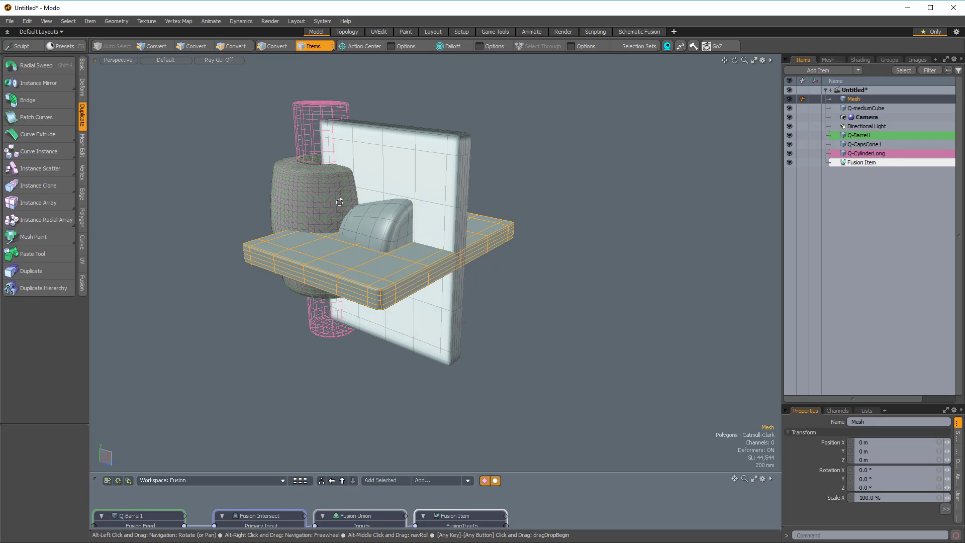
{"action": "left_click", "coordinate": [429, 162], "text": "shift"}
{"action": "left_click", "coordinate": [384, 216], "text": "shift"}
{"action": "left_click_drag", "start_coordinate": [384, 216], "coordinate": [266, 223], "text": "alt"}
{"action": "left_click", "coordinate": [251, 200], "text": "shift"}
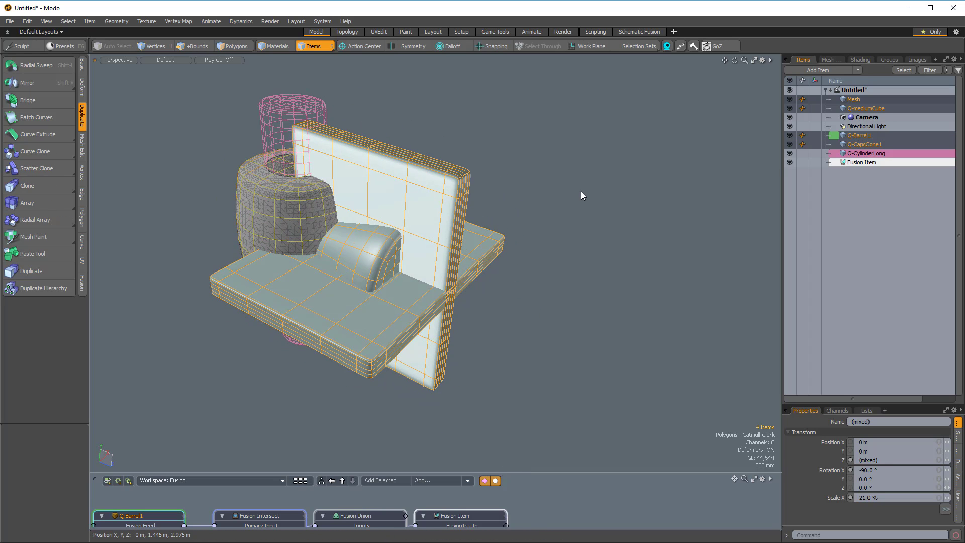
{"action": "key", "text": "ctrl+grave"}
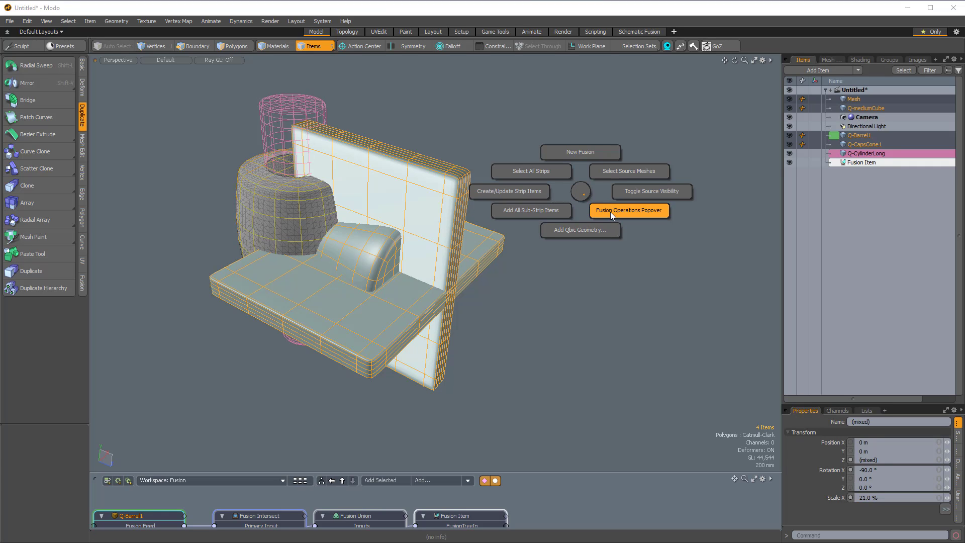
{"action": "left_click", "coordinate": [626, 212]}
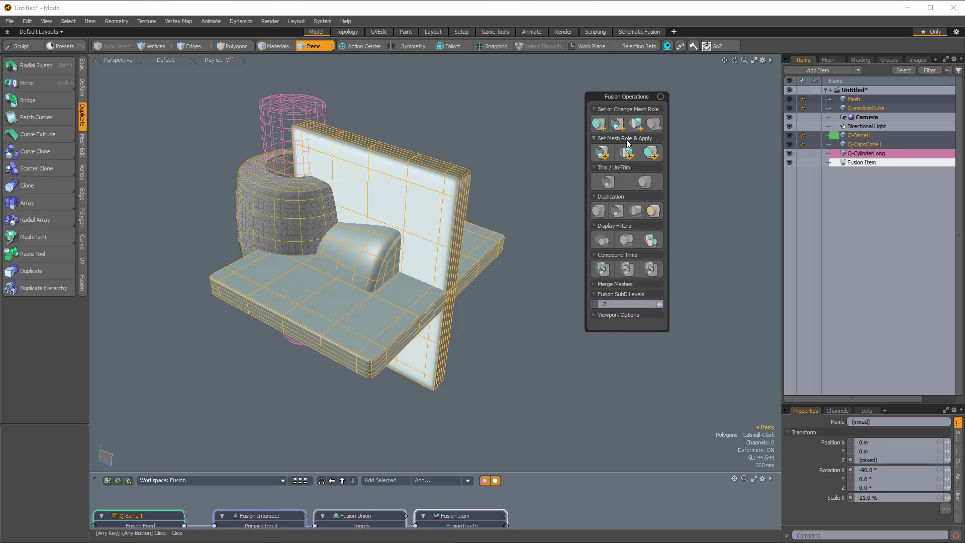
{"action": "left_click_drag", "start_coordinate": [438, 177], "coordinate": [488, 293], "text": "alt"}
{"action": "left_click", "coordinate": [498, 175]}
{"action": "left_click_drag", "start_coordinate": [498, 174], "coordinate": [394, 235], "text": "alt"}
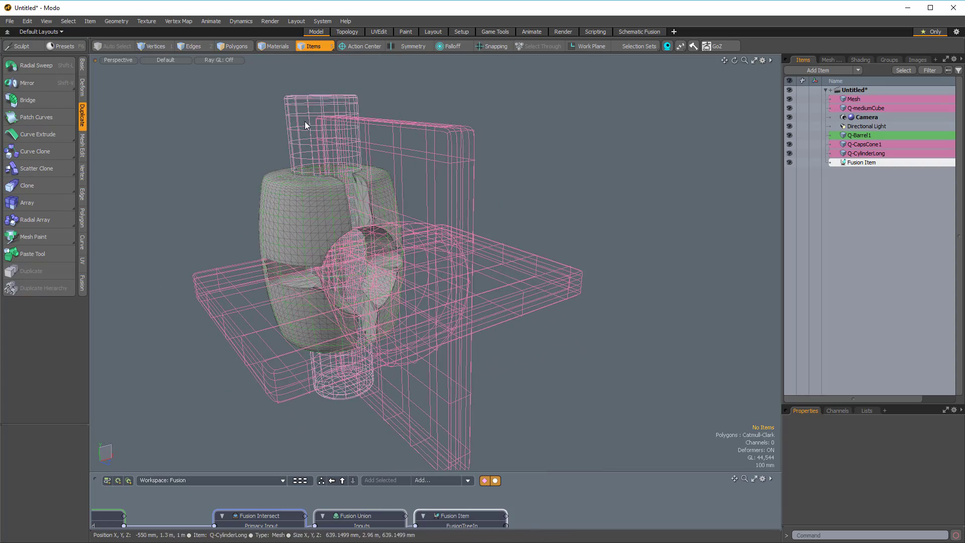
Step: Examine the subtractive cylinder, plate and cone wireframes around the trimmed barrel one by one
{"action": "left_click", "coordinate": [304, 120]}
{"action": "left_click", "coordinate": [392, 135]}
{"action": "left_click", "coordinate": [369, 257]}
{"action": "left_click", "coordinate": [281, 321]}
{"action": "left_click_drag", "start_coordinate": [347, 284], "coordinate": [395, 268], "text": "alt"}
{"action": "scroll", "coordinate": [373, 262], "scroll_direction": "down", "scroll_amount": 3}
{"action": "left_click", "coordinate": [491, 196]}
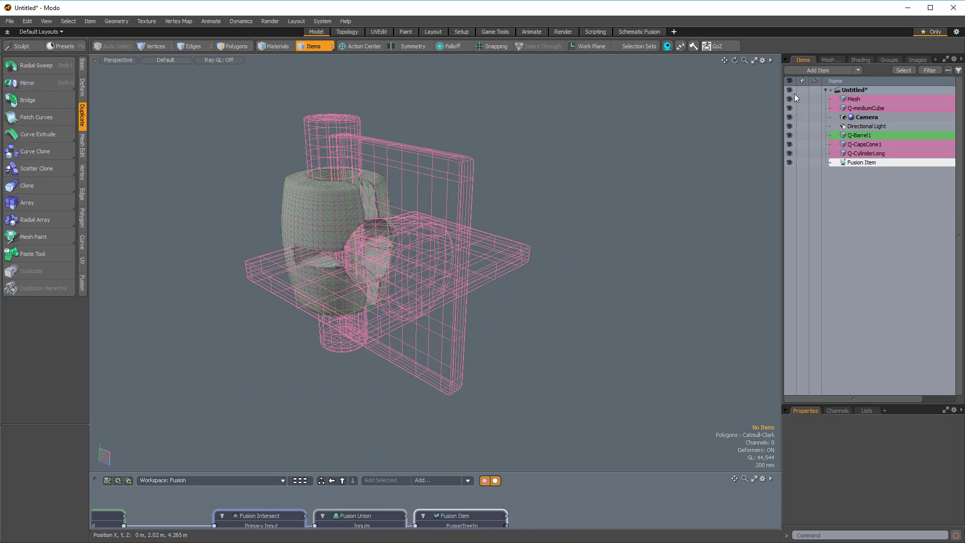
Step: Move the Mesh and Q-mediumCube items directly below Q-Barrel1 in the item list, beside the other subtractive meshes
{"action": "left_click", "coordinate": [855, 100]}
{"action": "left_click", "coordinate": [857, 108], "text": "ctrl"}
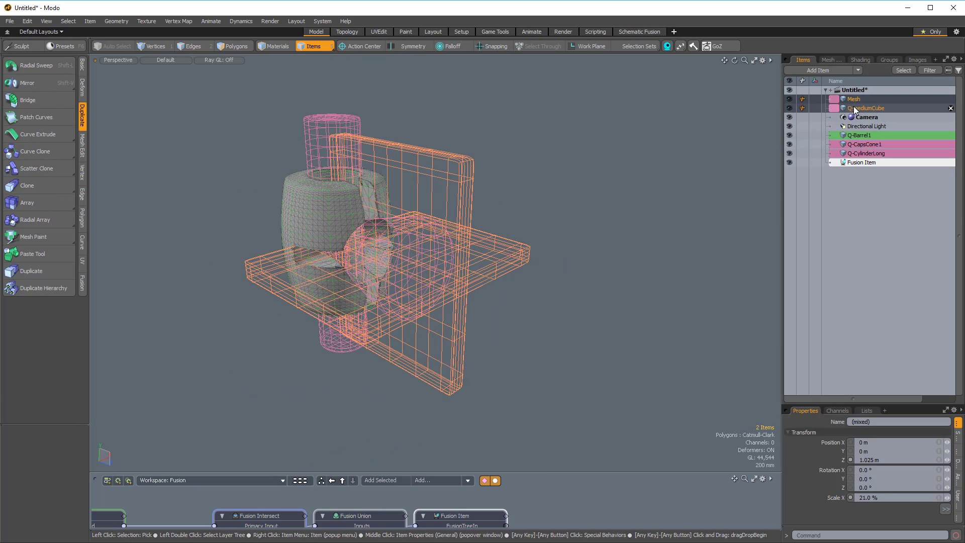
{"action": "left_click_drag", "start_coordinate": [860, 144], "coordinate": [859, 140]}
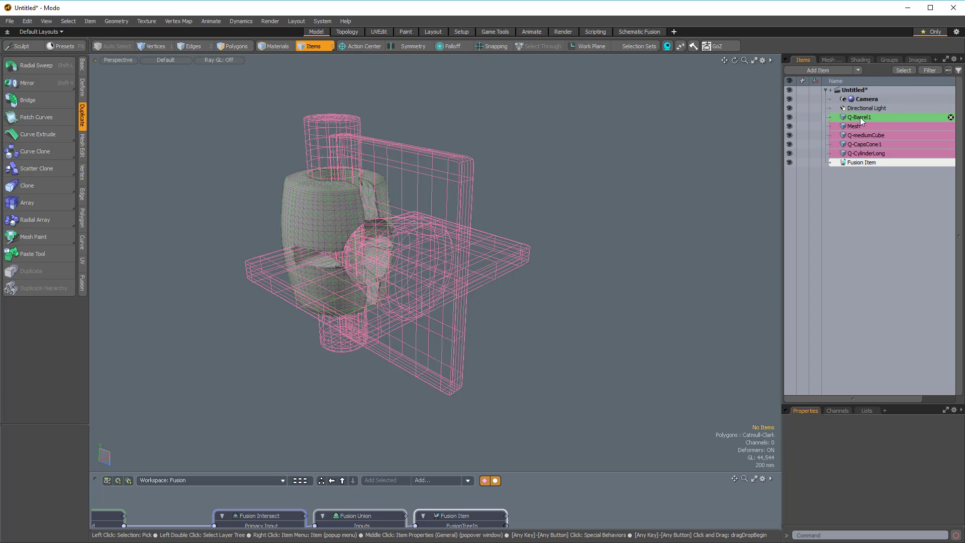
Step: Toggle the Fusion source meshes' visibility off to inspect the trimmed barrel, and back on
{"action": "left_click_drag", "start_coordinate": [593, 227], "coordinate": [518, 200], "text": "alt"}
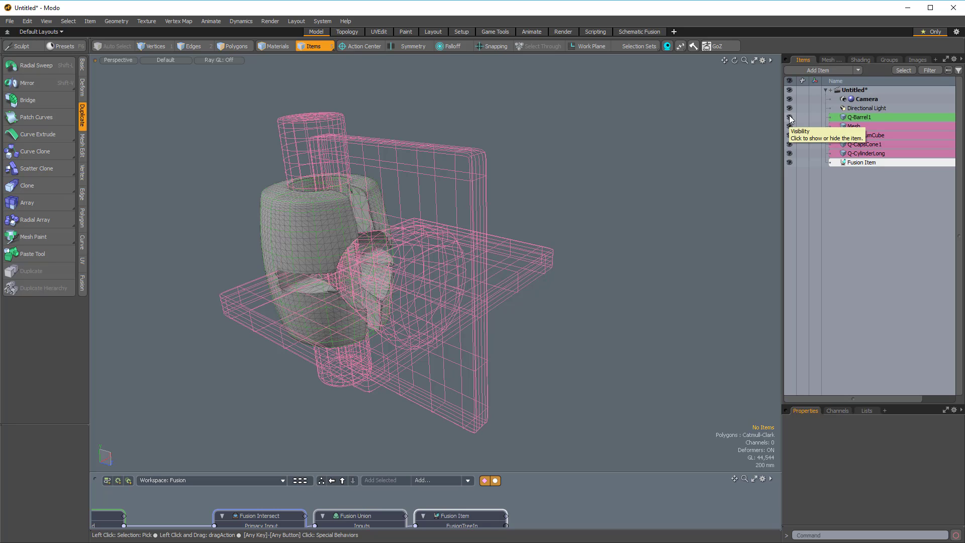
{"action": "mouse_move", "coordinate": [789, 118]}
{"action": "left_mouse_down"}
{"action": "mouse_move", "coordinate": [789, 155]}
{"action": "mouse_move", "coordinate": [788, 117]}
{"action": "left_mouse_up"}
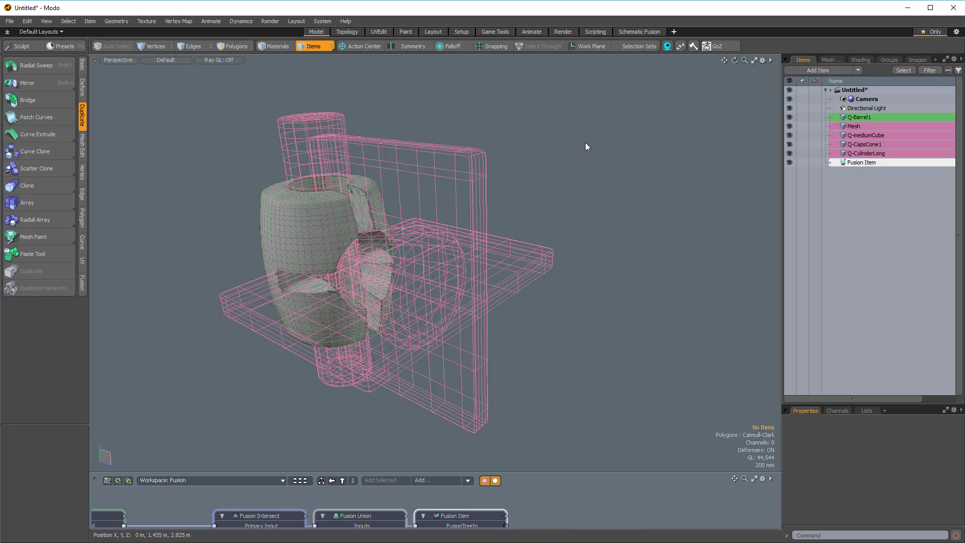
{"action": "key", "text": "ctrl+alt+f"}
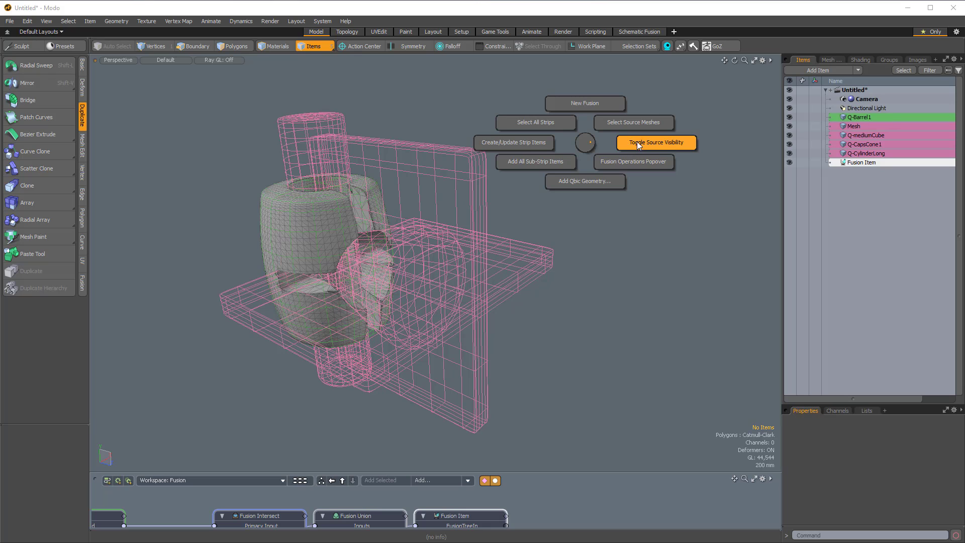
{"action": "left_click", "coordinate": [657, 142]}
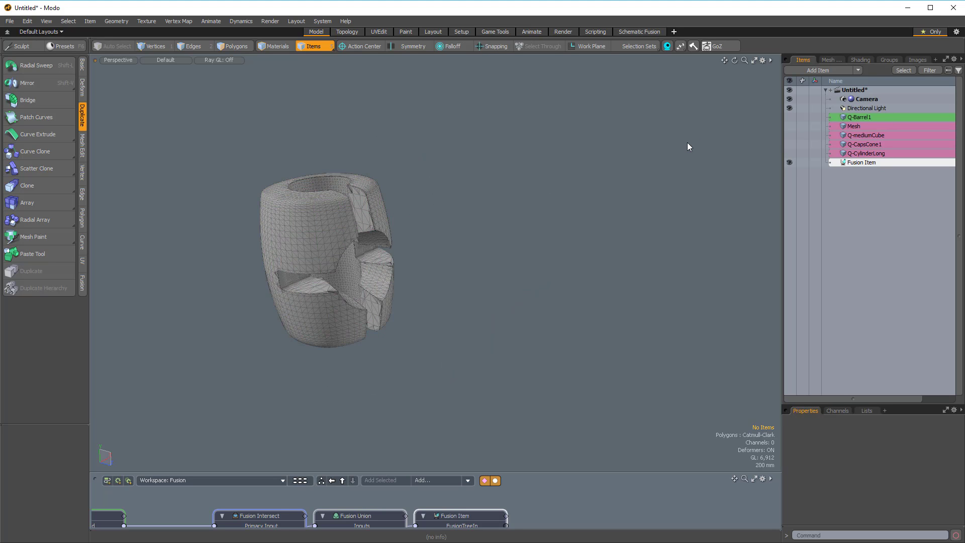
{"action": "left_click_drag", "start_coordinate": [523, 351], "coordinate": [580, 187], "text": "alt"}
{"action": "key", "text": "ctrl+grave"}
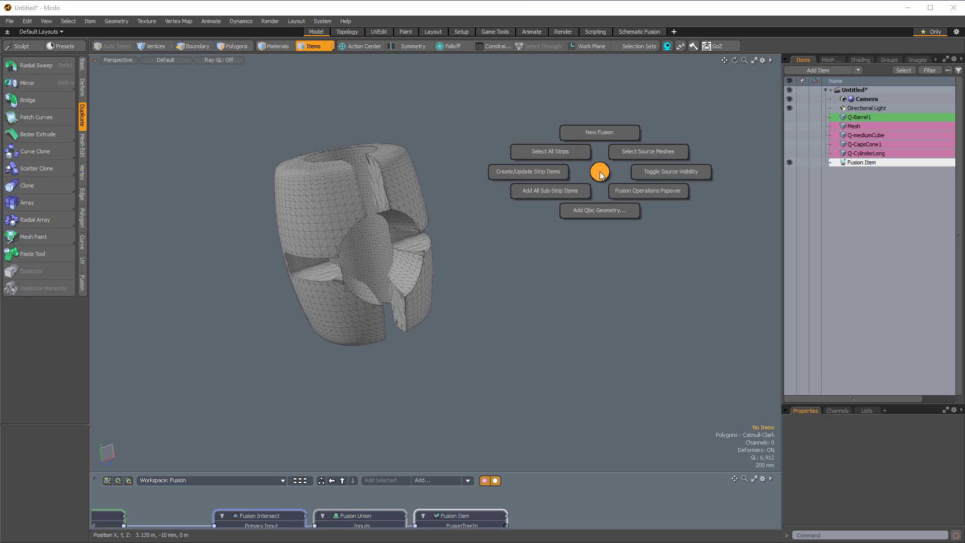
{"action": "left_click", "coordinate": [683, 170]}
{"action": "left_click_drag", "start_coordinate": [615, 164], "coordinate": [538, 170], "text": "alt"}
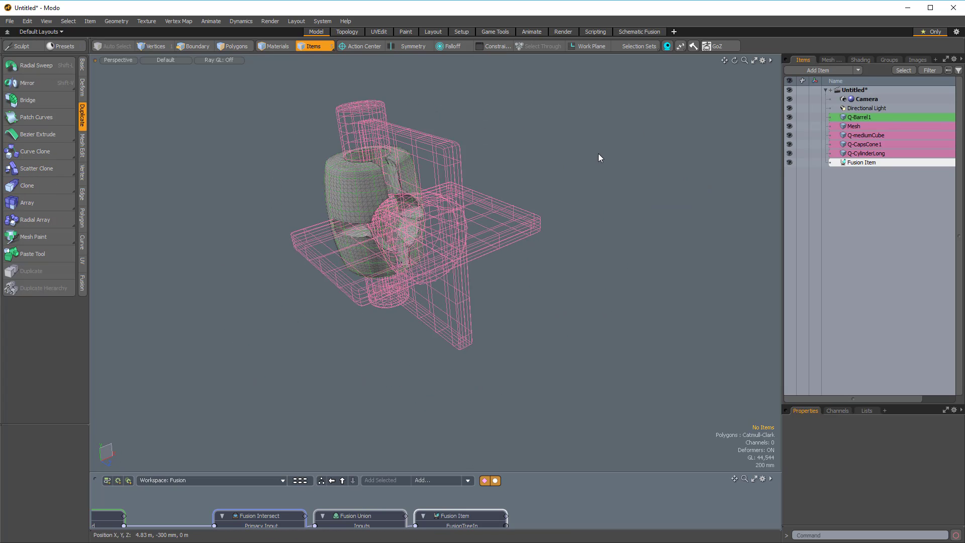
{"action": "key", "text": "ctrl+h"}
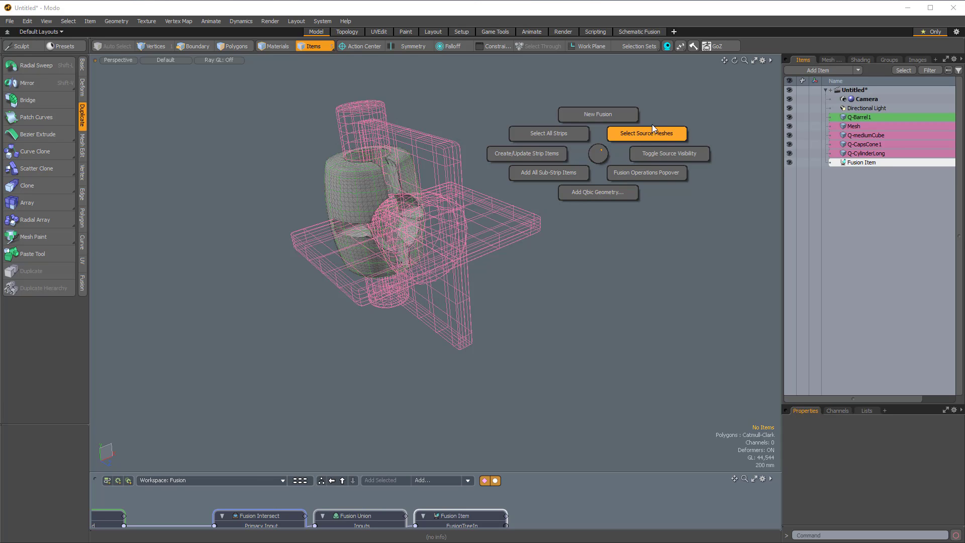
{"action": "left_click", "coordinate": [669, 101]}
{"action": "left_click_drag", "start_coordinate": [487, 131], "coordinate": [495, 212], "text": "alt"}
{"action": "left_click", "coordinate": [508, 132]}
Step: Hide all the source meshes with Toggle Source Visibility, leaving only the Fusion item shown
{"action": "key", "text": "ctrl+f"}
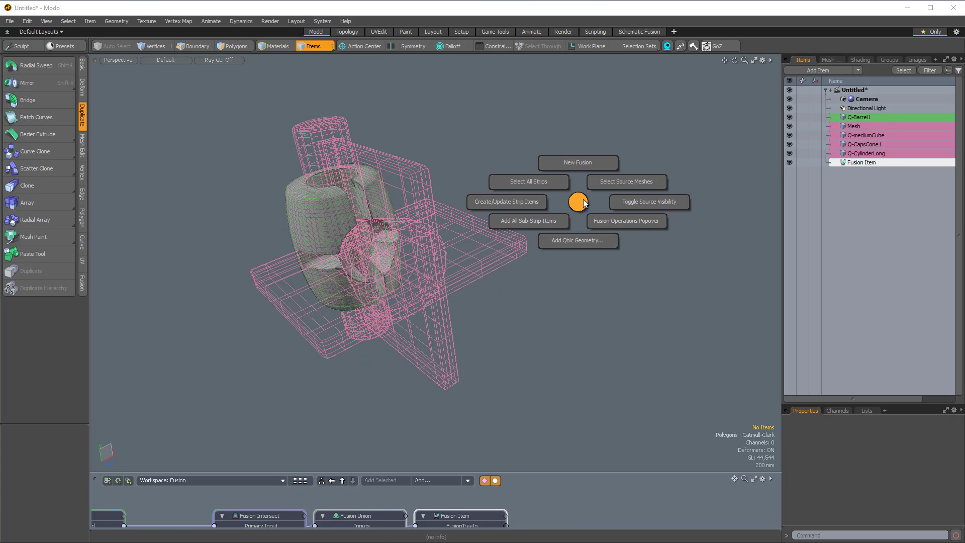
{"action": "left_click", "coordinate": [659, 200]}
{"action": "key", "text": "ctrl+shift+f"}
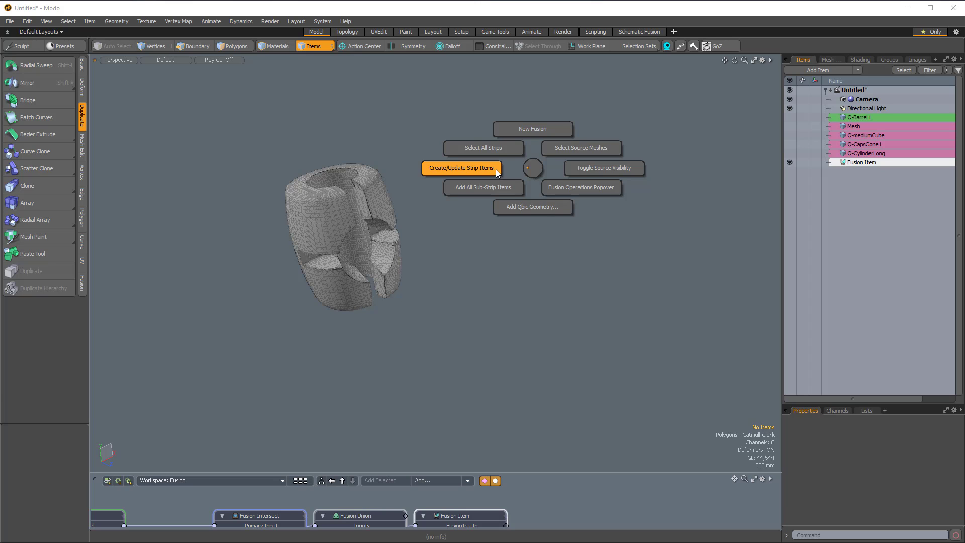
{"action": "left_click", "coordinate": [520, 169]}
{"action": "left_click_drag", "start_coordinate": [467, 215], "coordinate": [398, 167], "text": "alt"}
{"action": "key", "text": "ctrl+z"}
{"action": "left_click_drag", "start_coordinate": [479, 321], "coordinate": [407, 137], "text": "alt"}
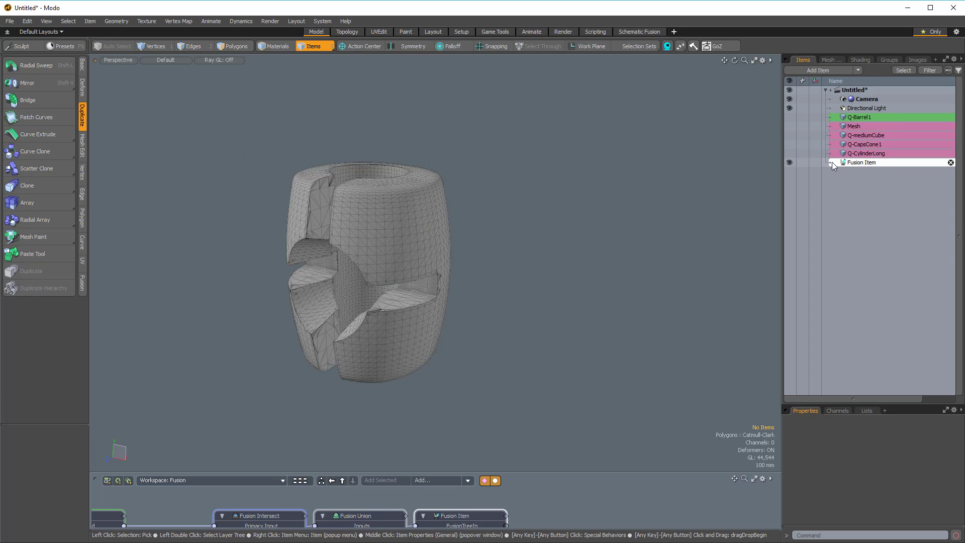
Step: Create the Fusion item's strips with Create/Update Strip Items and look through them in the expanded item hierarchy, collapsing it again
{"action": "left_click_drag", "start_coordinate": [388, 215], "coordinate": [423, 392], "text": "alt"}
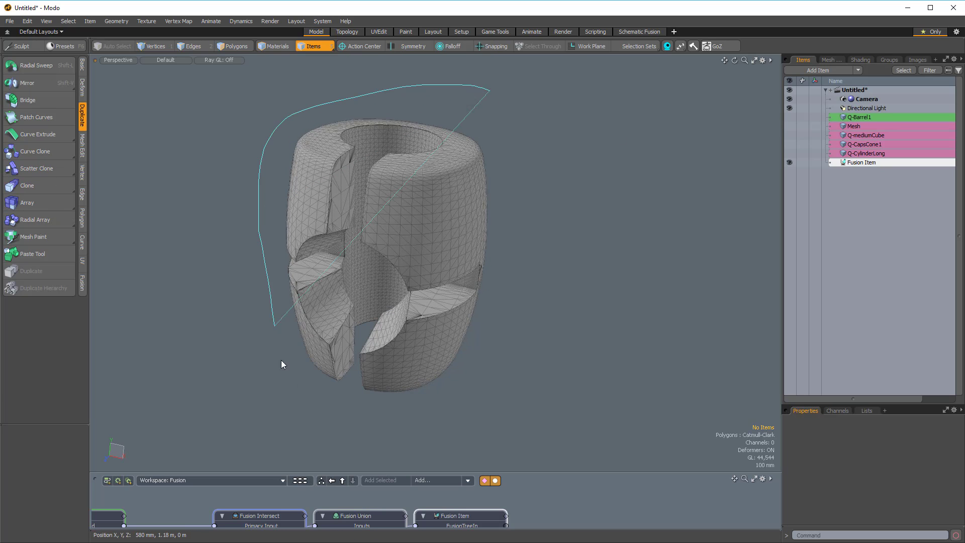
{"action": "scroll", "coordinate": [358, 86], "scroll_direction": "down", "scroll_amount": 3}
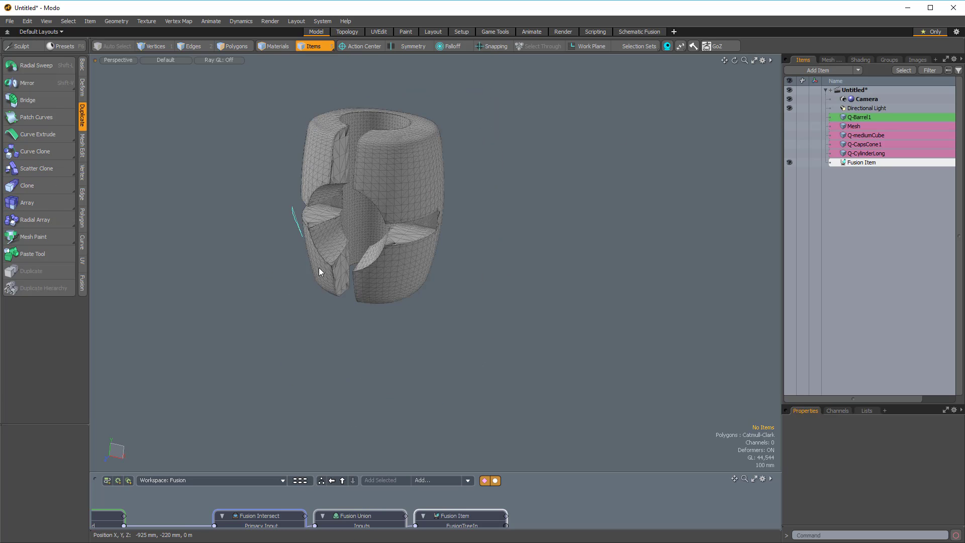
{"action": "left_click_drag", "start_coordinate": [465, 165], "coordinate": [437, 211], "text": "alt"}
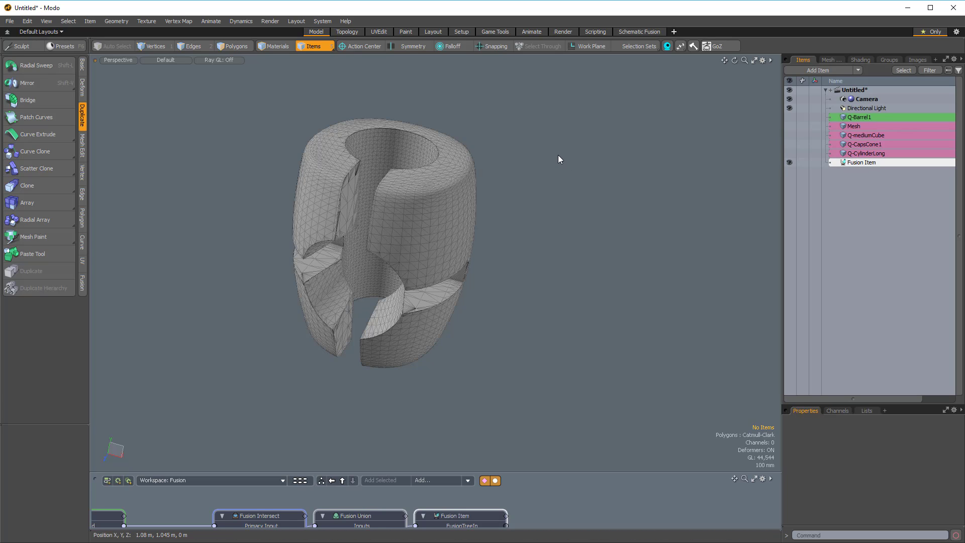
{"action": "key", "text": "ctrl+f"}
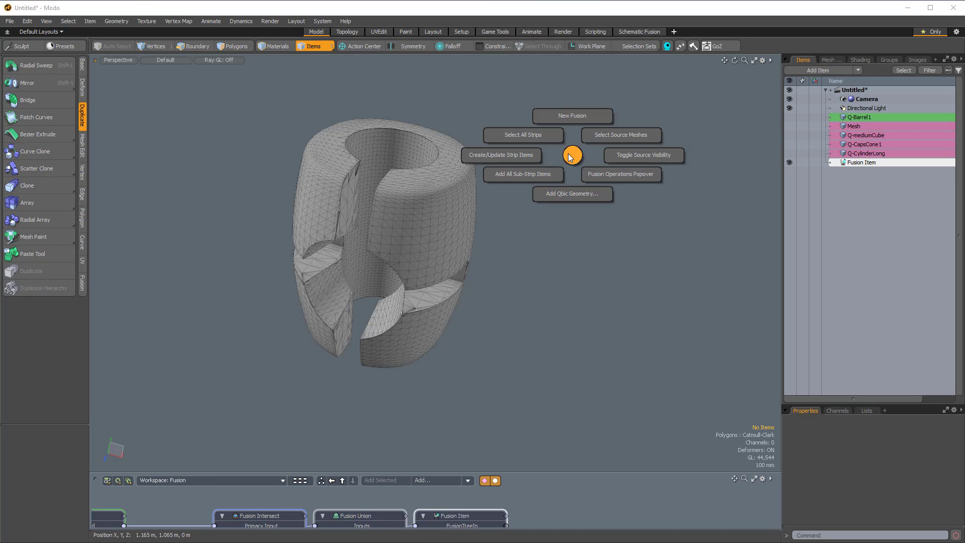
{"action": "left_click", "coordinate": [490, 153]}
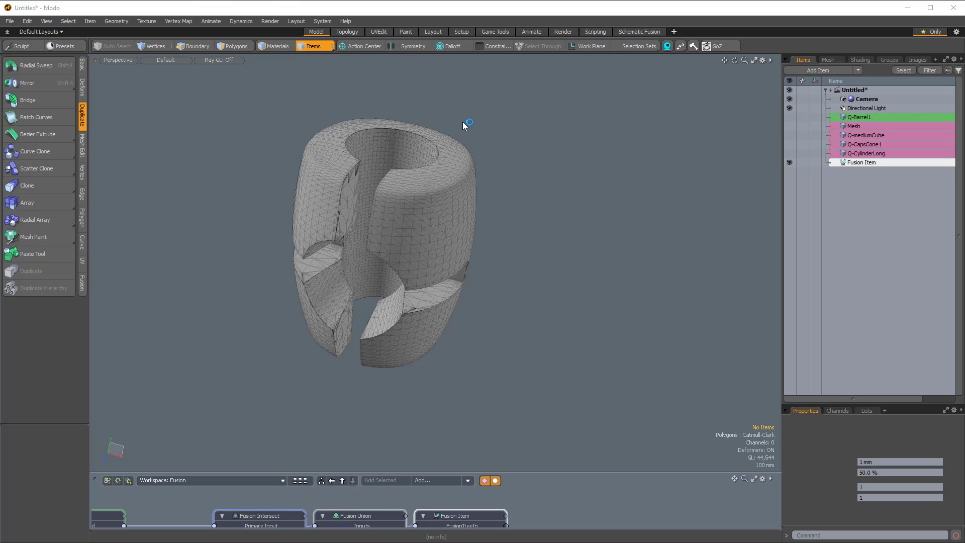
{"action": "left_click", "coordinate": [832, 161]}
{"action": "scroll", "coordinate": [879, 160], "scroll_direction": "down", "scroll_amount": 5}
{"action": "scroll", "coordinate": [883, 279], "scroll_direction": "up", "scroll_amount": 6}
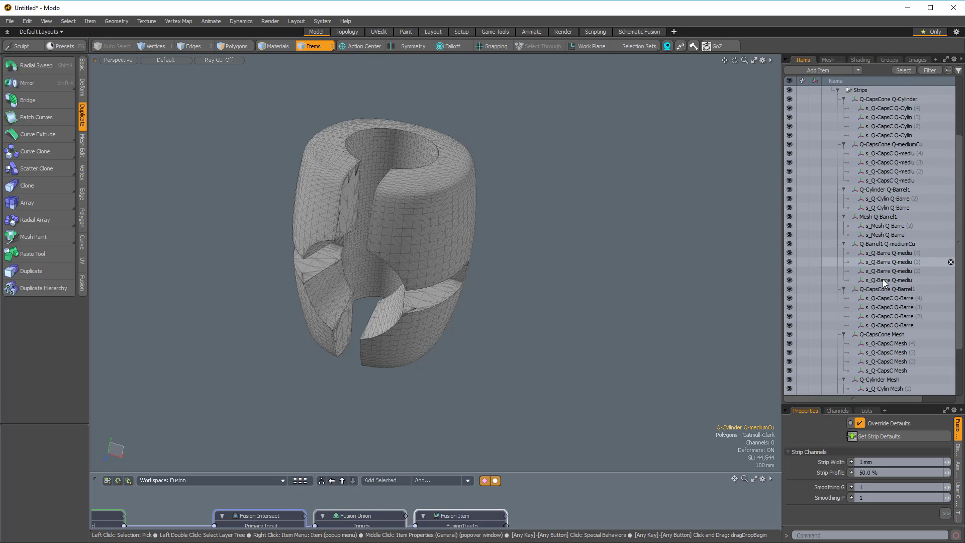
{"action": "left_click", "coordinate": [832, 162]}
Step: Select the strip around the barrel's upper bore rim and detach the Fusion Strips palette to the empty area beside the model
{"action": "left_click_drag", "start_coordinate": [647, 186], "coordinate": [586, 149], "text": "alt"}
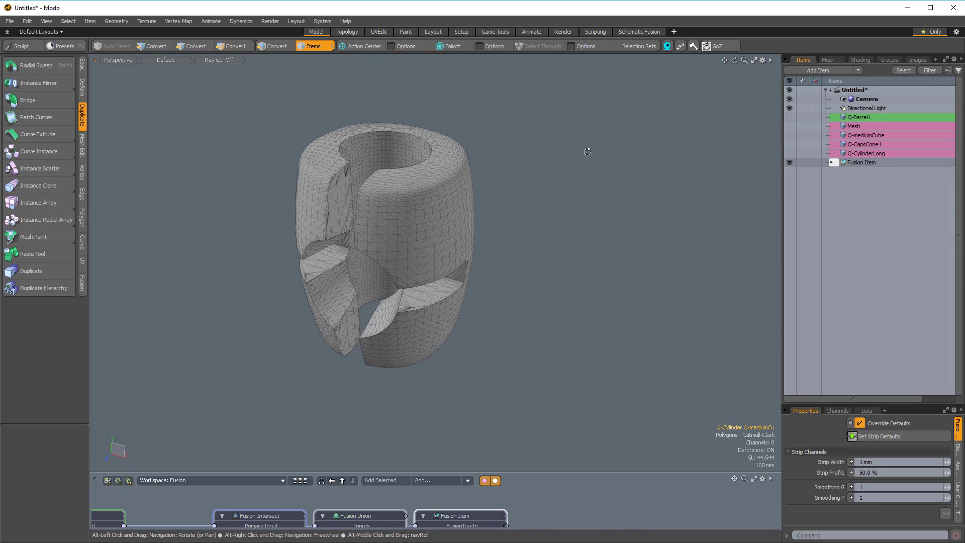
{"action": "double_click", "coordinate": [421, 161]}
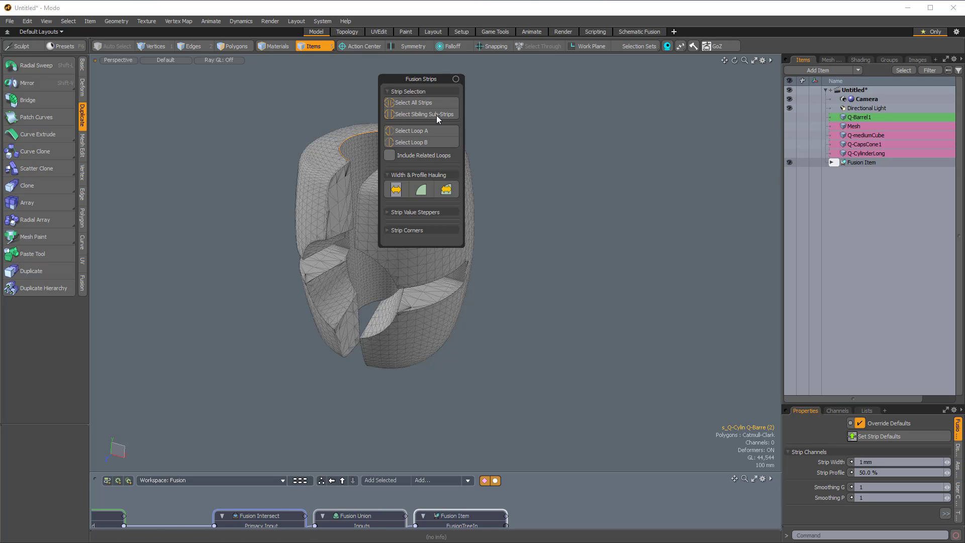
{"action": "left_click_drag", "start_coordinate": [456, 79], "coordinate": [118, 99]}
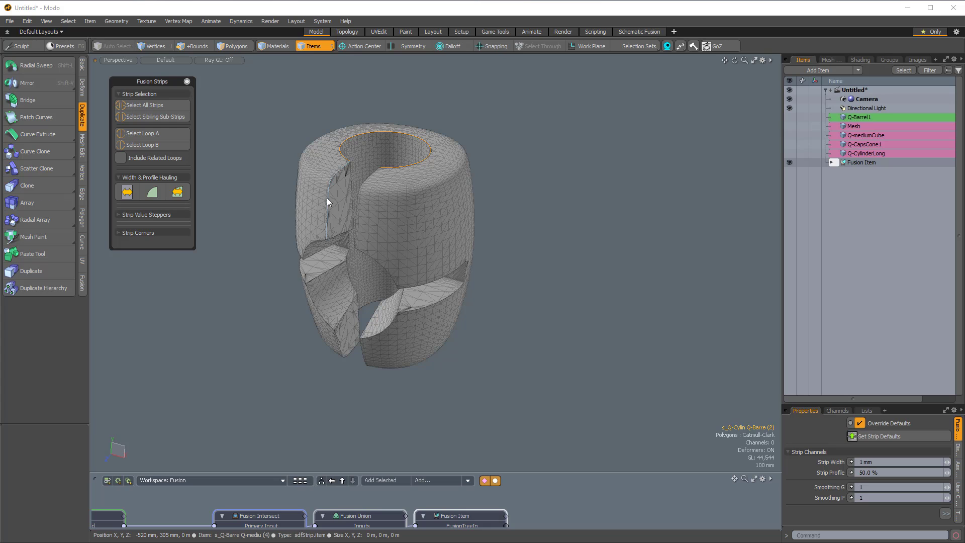
Step: Try selecting individual strips along the barrel's vertical slot and conical opening, clearing the selection at the end
{"action": "left_click_drag", "start_coordinate": [357, 214], "coordinate": [483, 185], "text": "alt"}
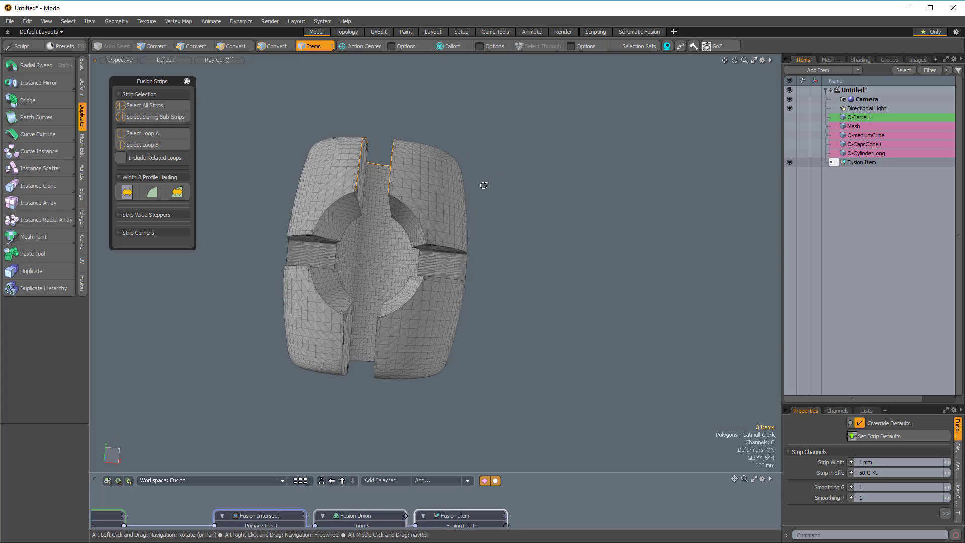
{"action": "left_click", "coordinate": [417, 216], "text": "shift"}
{"action": "left_click", "coordinate": [486, 304]}
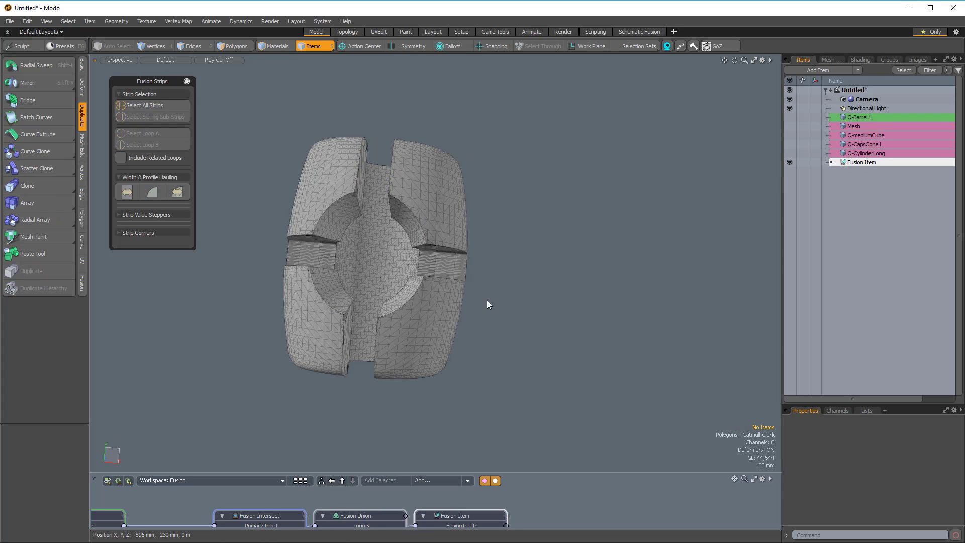
{"action": "left_click", "coordinate": [408, 302]}
{"action": "left_click", "coordinate": [334, 205]}
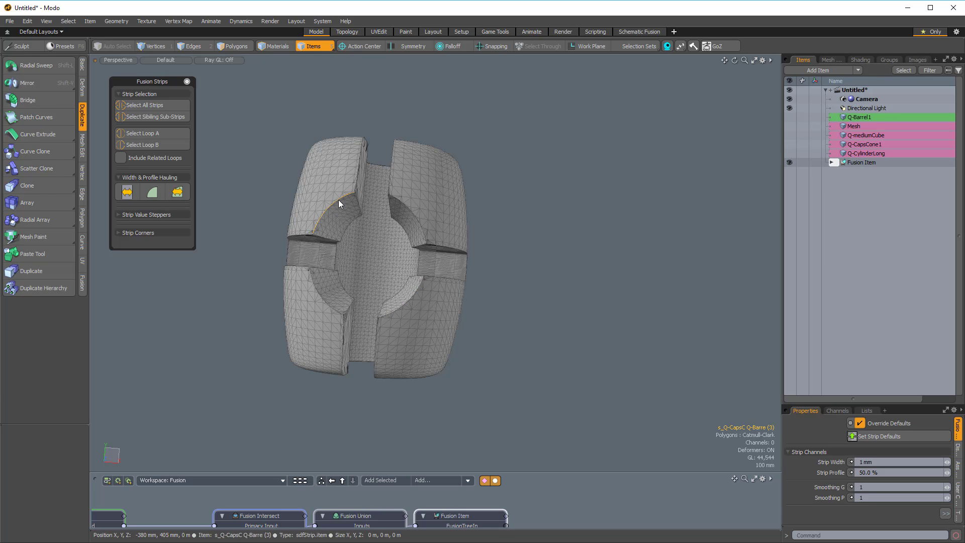
{"action": "left_click_drag", "start_coordinate": [511, 192], "coordinate": [530, 250], "text": "alt"}
{"action": "left_click", "coordinate": [600, 220]}
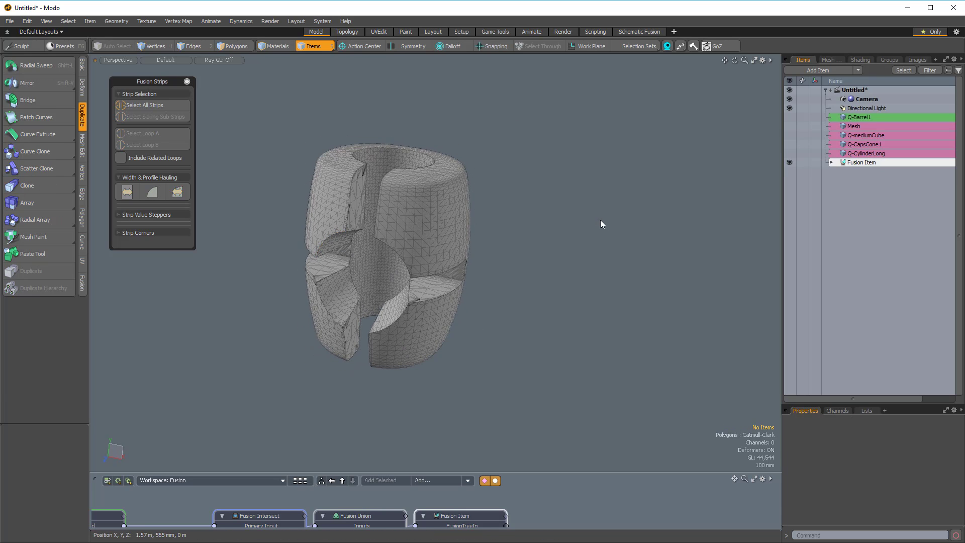
Step: Select all strips of the Fusion item and run Add All Sub-Strip Items
{"action": "key", "text": "ctrl+grave"}
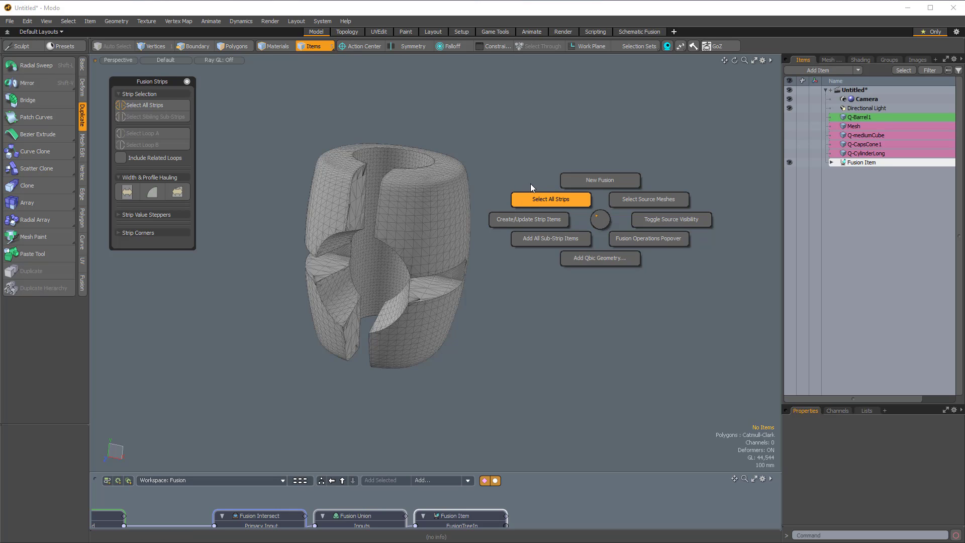
{"action": "left_click", "coordinate": [530, 167]}
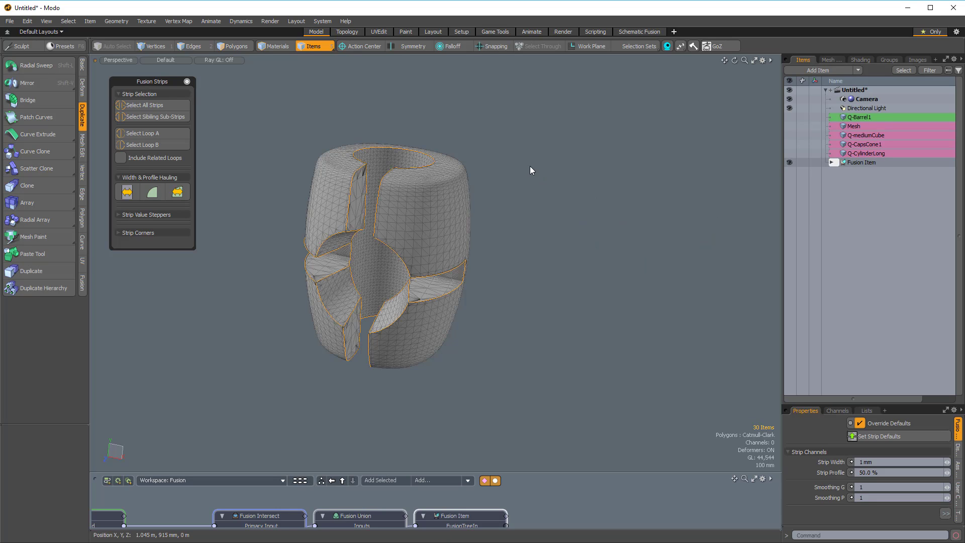
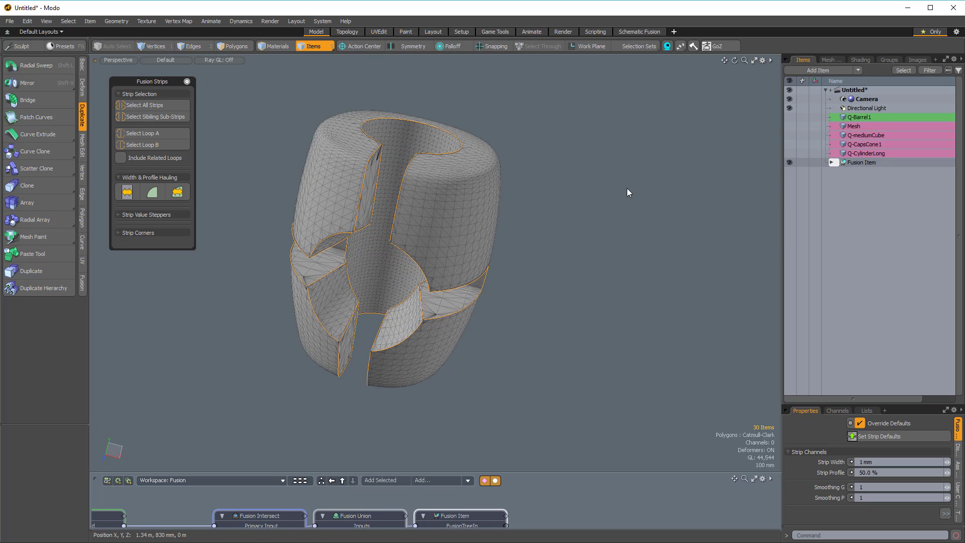
{"action": "key", "text": "ctrl+grave"}
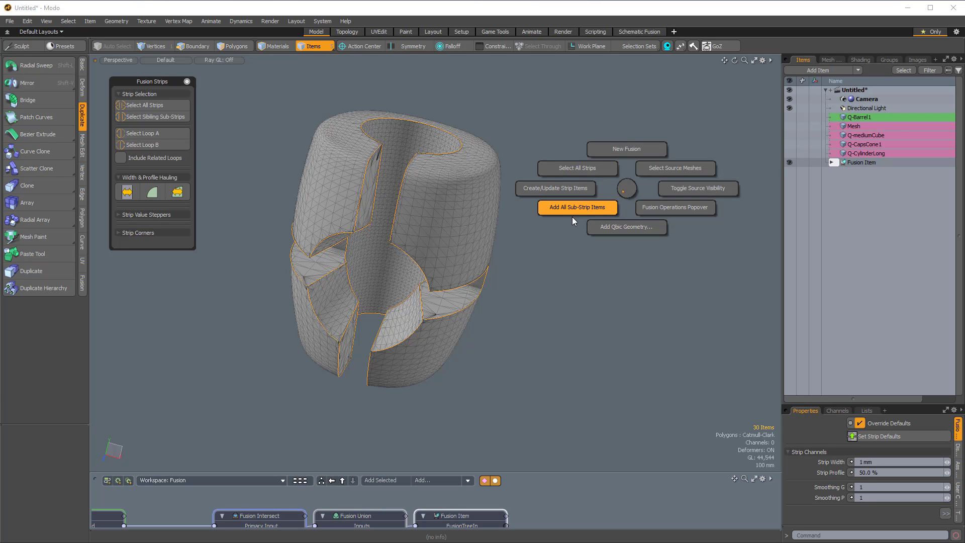
{"action": "left_click", "coordinate": [602, 206]}
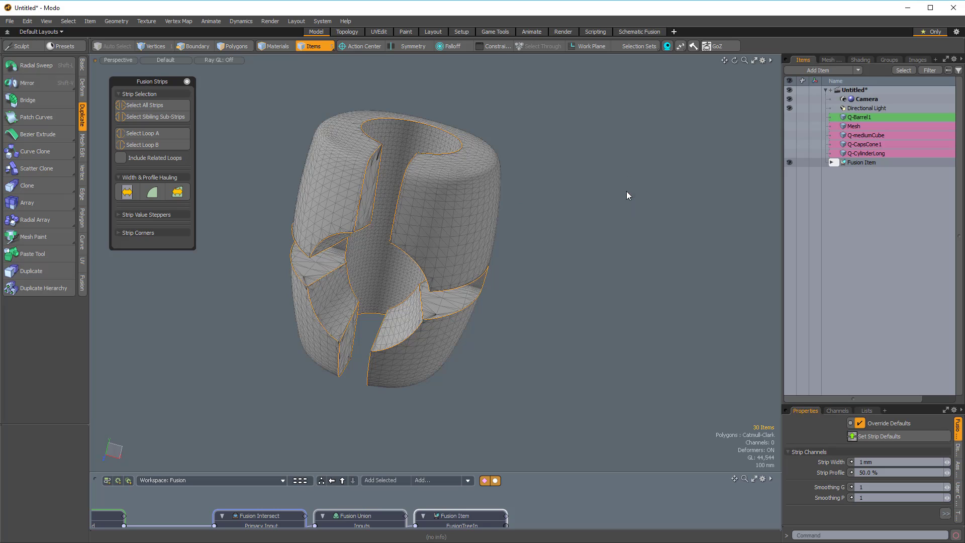
Step: Expand the Fusion item's complete hierarchy to show the Strips group with its parent strips and sub-strips
{"action": "key", "text": "shift"}
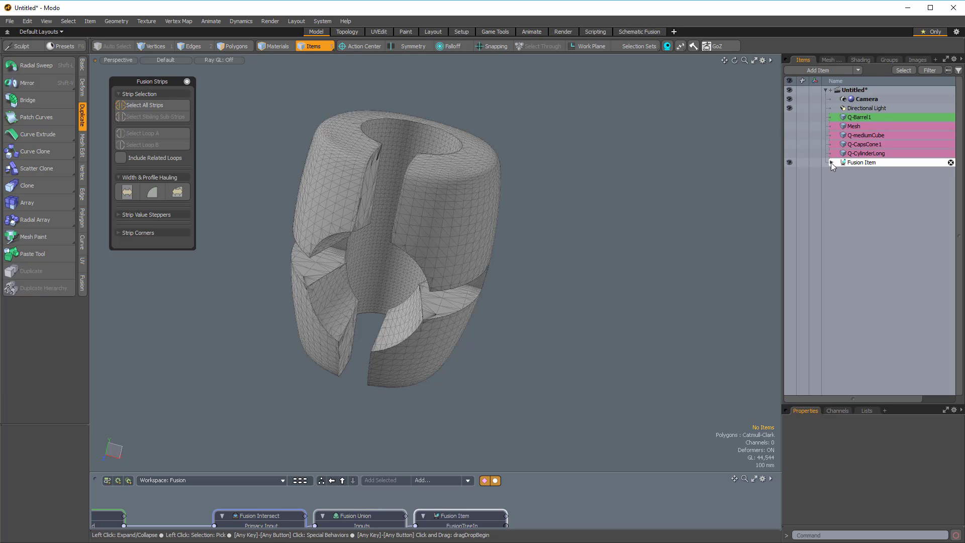
{"action": "key", "text": "shift"}
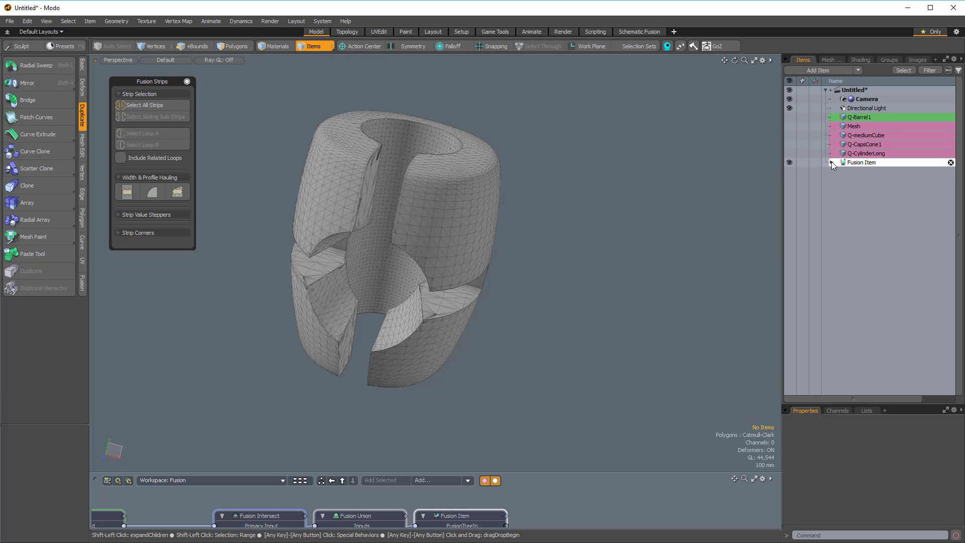
{"action": "left_click", "coordinate": [832, 162], "text": "shift"}
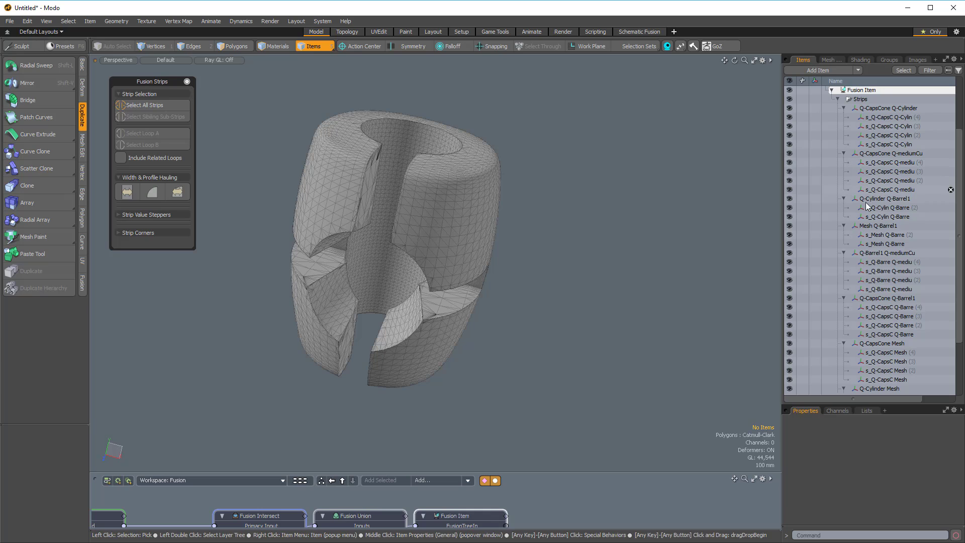
{"action": "scroll", "coordinate": [871, 227], "scroll_direction": "up", "scroll_amount": 3}
{"action": "scroll", "coordinate": [870, 228], "scroll_direction": "down", "scroll_amount": 4}
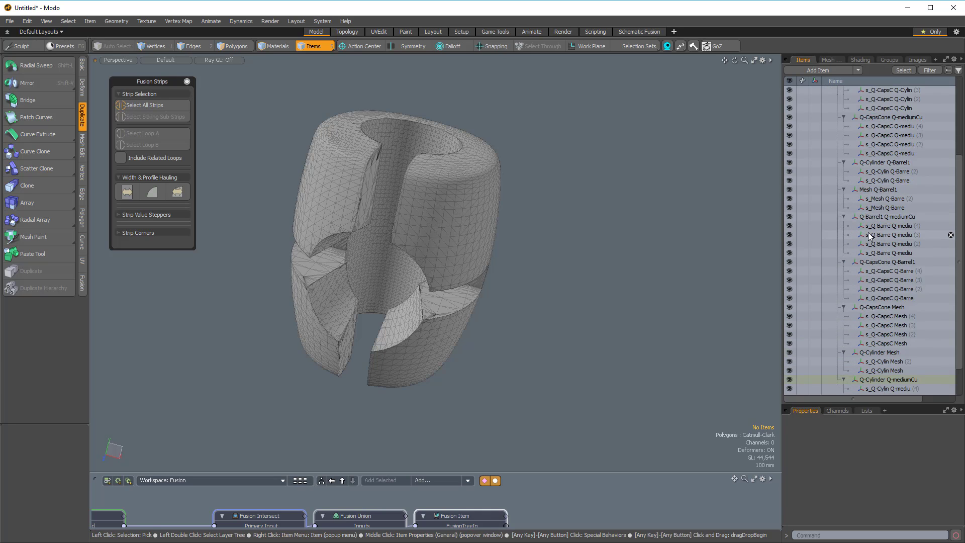
{"action": "scroll", "coordinate": [868, 233], "scroll_direction": "up", "scroll_amount": 2}
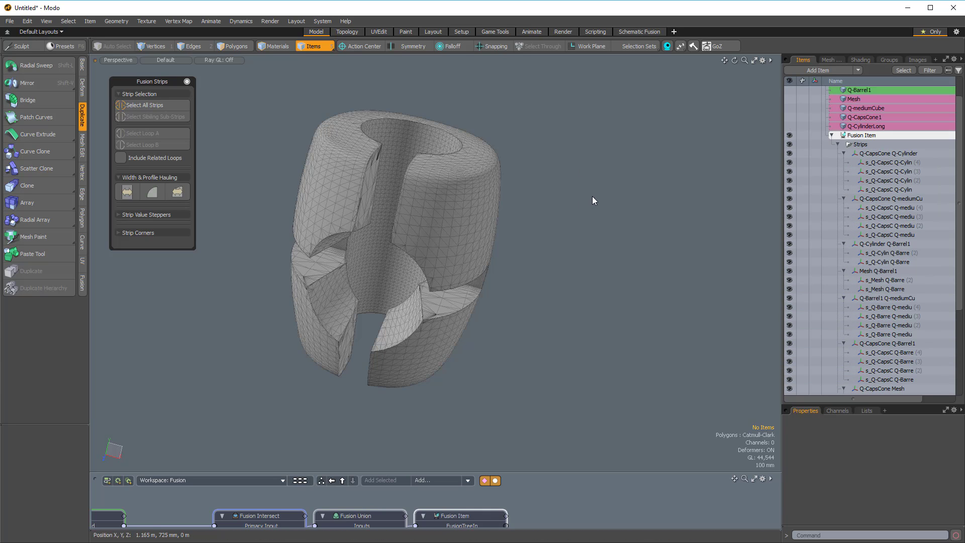
Step: Select all strips and check which parent strips and sub-strips are highlighted in the item list
{"action": "key", "text": "ctrl+grave"}
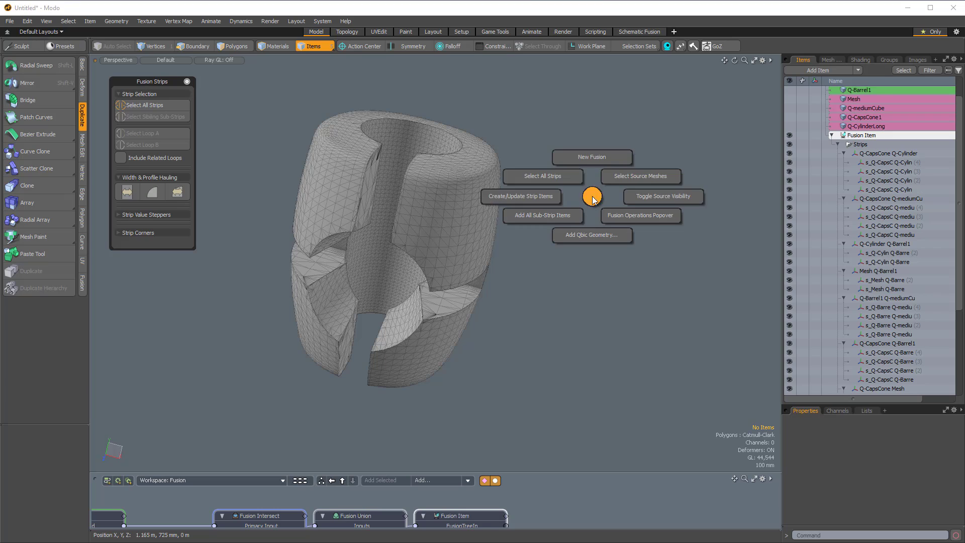
{"action": "left_click", "coordinate": [532, 164]}
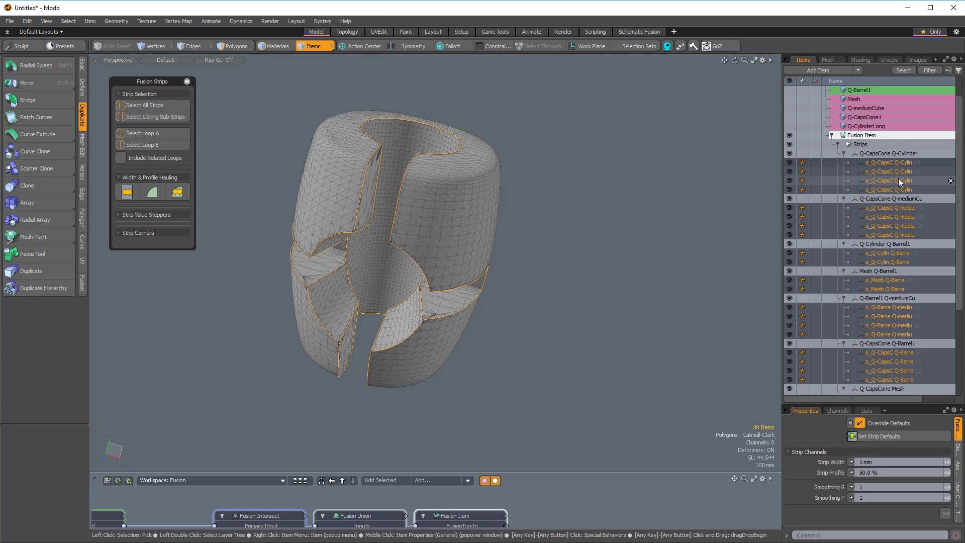
{"action": "scroll", "coordinate": [877, 172], "scroll_direction": "down", "scroll_amount": 3}
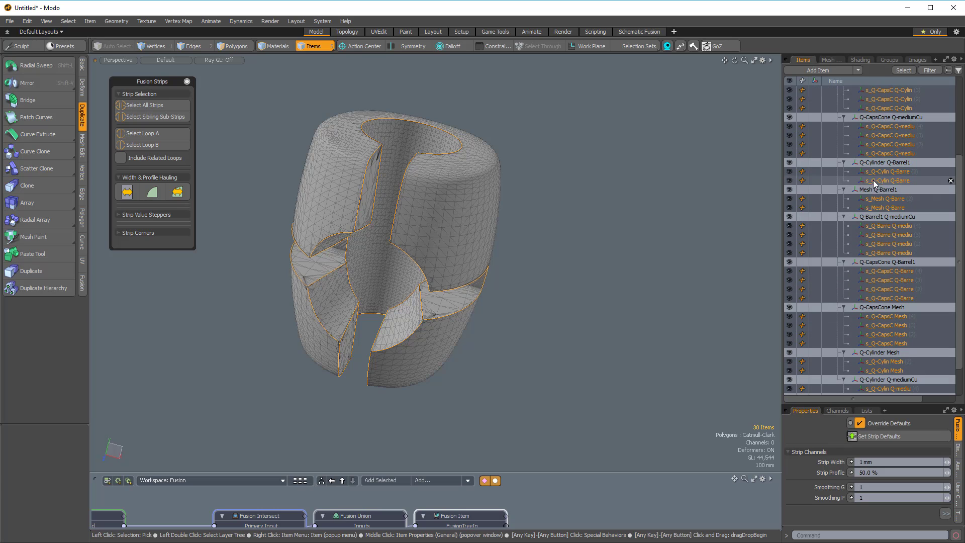
{"action": "scroll", "coordinate": [875, 183], "scroll_direction": "up", "scroll_amount": 2}
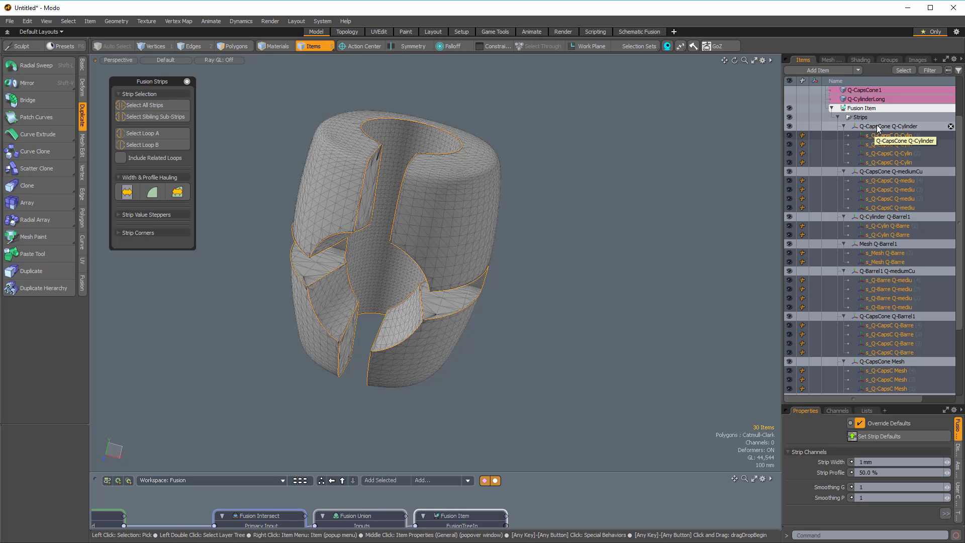
Step: Select only the nine parent strip items in the Strips group, from Q-CapsCone Q-Cylinder through Q-Cylinder Q-mediumCu
{"action": "left_click", "coordinate": [876, 128]}
{"action": "left_click", "coordinate": [879, 171], "text": "ctrl"}
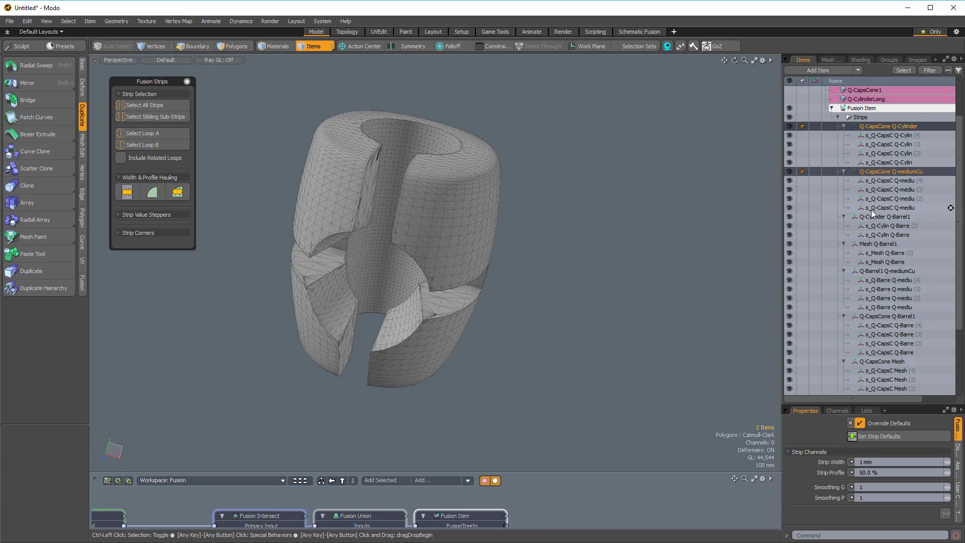
{"action": "left_click", "coordinate": [870, 216], "text": "ctrl"}
{"action": "left_click", "coordinate": [867, 244], "text": "ctrl"}
{"action": "left_click", "coordinate": [867, 271], "text": "ctrl"}
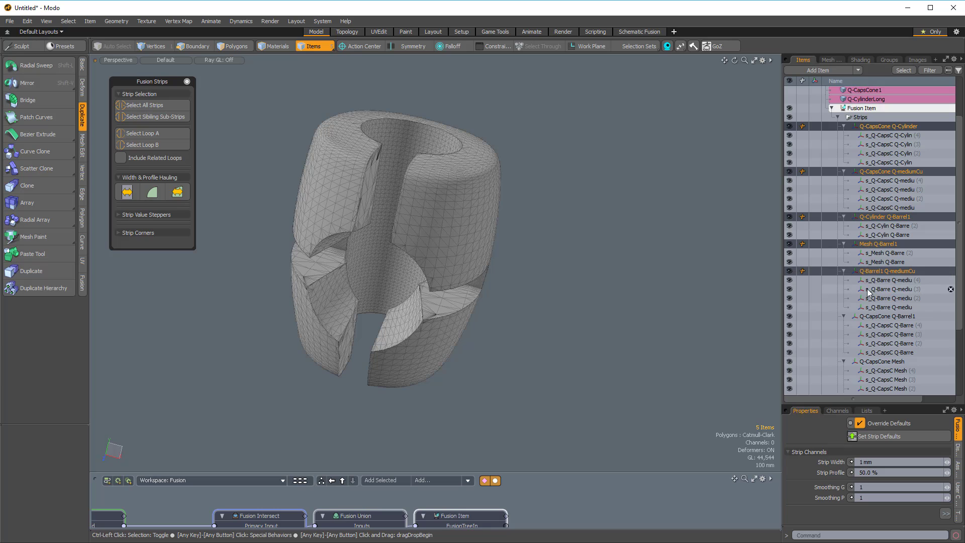
{"action": "left_click", "coordinate": [869, 316], "text": "ctrl"}
{"action": "scroll", "coordinate": [874, 297], "scroll_direction": "down", "scroll_amount": 2}
{"action": "left_click", "coordinate": [875, 307], "text": "ctrl"}
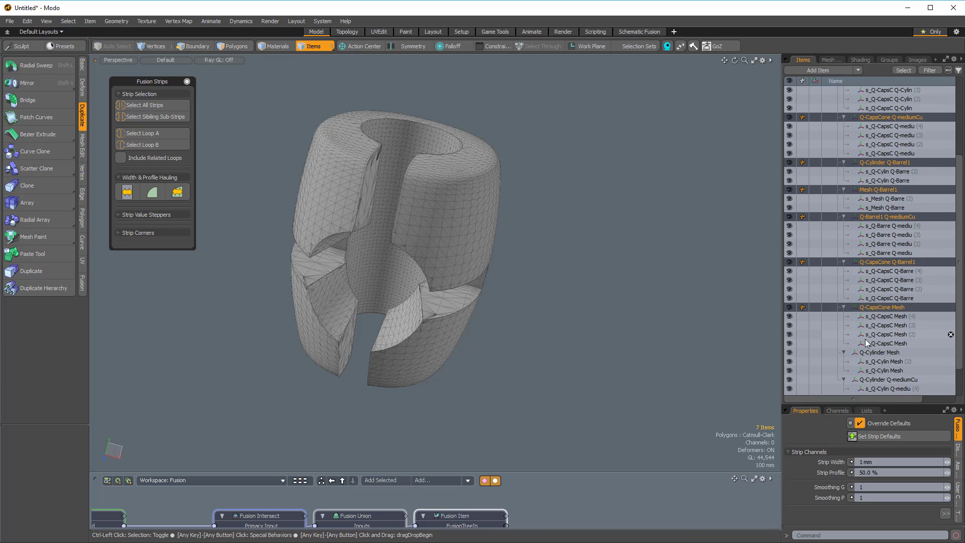
{"action": "left_click", "coordinate": [871, 352], "text": "ctrl"}
{"action": "scroll", "coordinate": [873, 303], "scroll_direction": "down", "scroll_amount": 1}
{"action": "left_click", "coordinate": [872, 352], "text": "ctrl"}
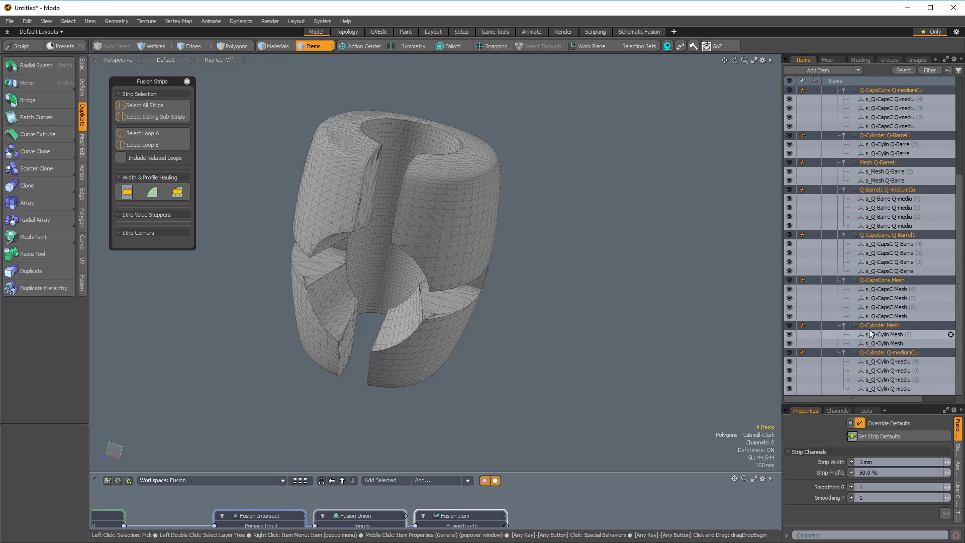
{"action": "scroll", "coordinate": [870, 332], "scroll_direction": "up", "scroll_amount": 5}
{"action": "scroll", "coordinate": [868, 312], "scroll_direction": "down", "scroll_amount": 5}
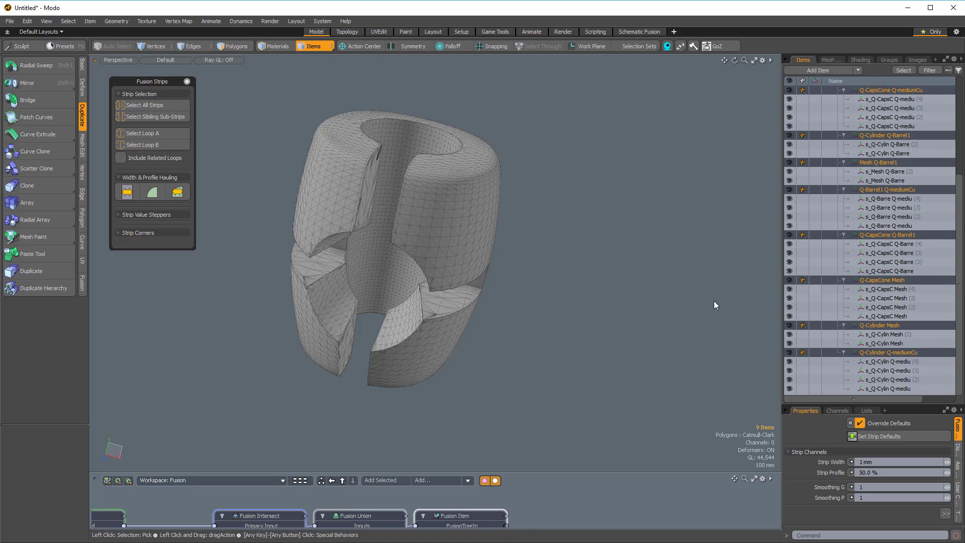
{"action": "left_click_drag", "start_coordinate": [608, 309], "coordinate": [455, 314], "text": "alt"}
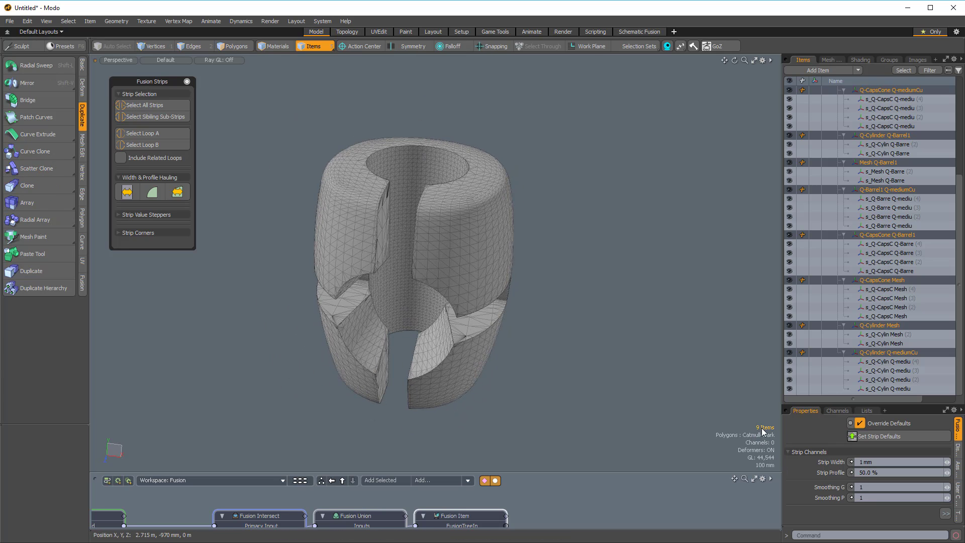
{"action": "left_click_drag", "start_coordinate": [762, 431], "coordinate": [579, 311], "text": "alt"}
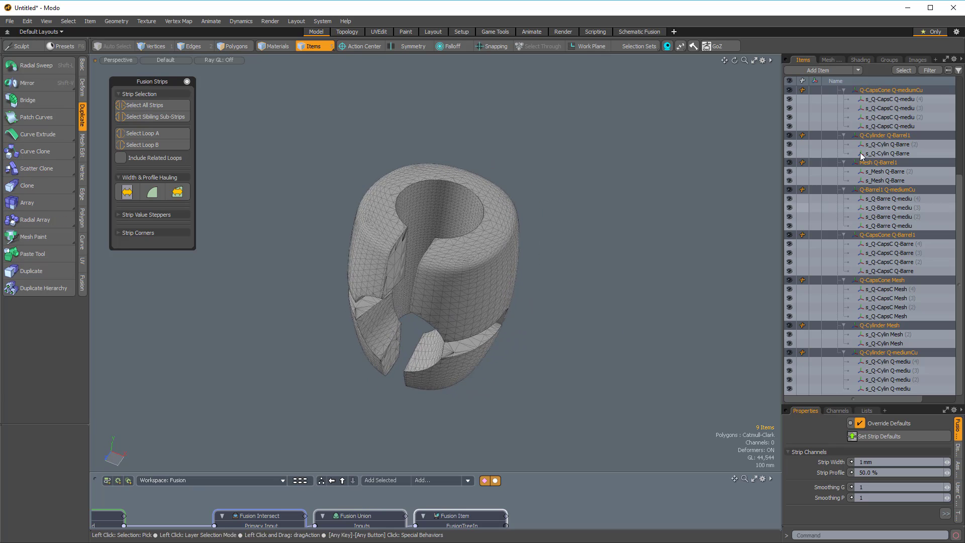
{"action": "scroll", "coordinate": [874, 146], "scroll_direction": "up", "scroll_amount": 1}
{"action": "scroll", "coordinate": [877, 135], "scroll_direction": "up", "scroll_amount": 3}
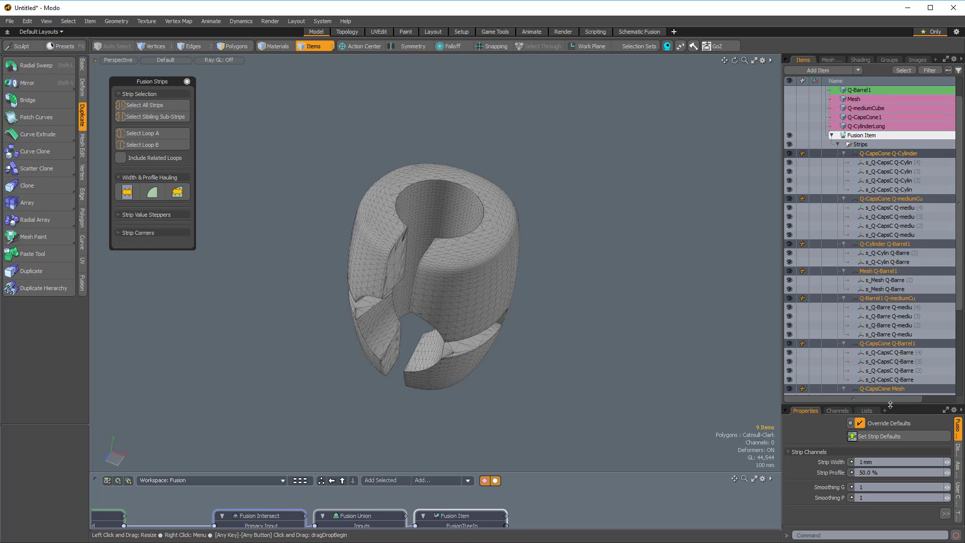
Step: Delete all sub-strip items of the selected parent strips
{"action": "left_click_drag", "start_coordinate": [890, 404], "coordinate": [854, 130]}
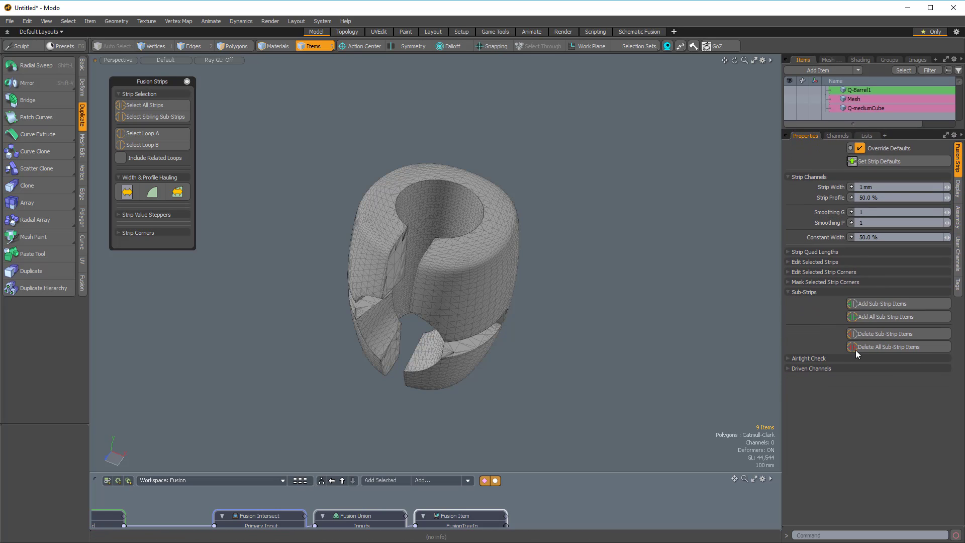
{"action": "left_click", "coordinate": [882, 346]}
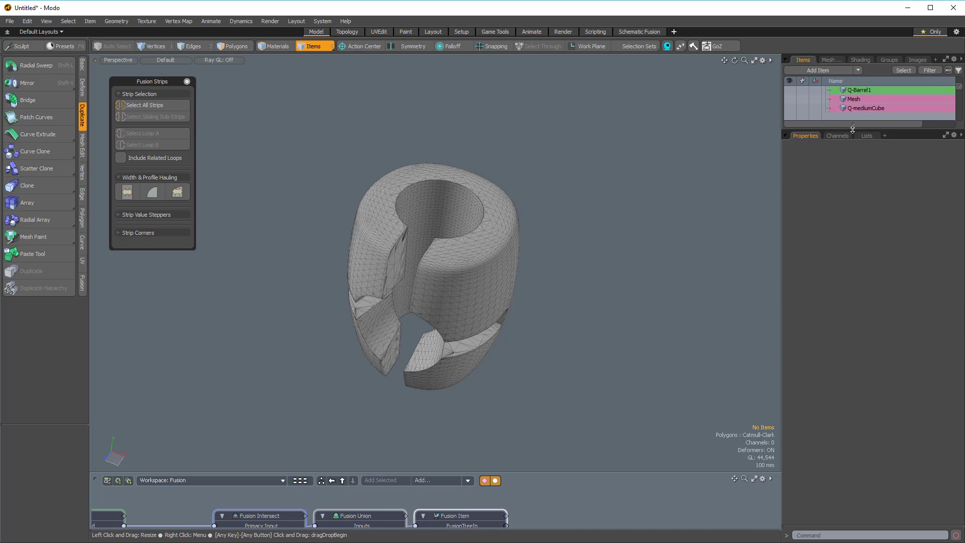
{"action": "left_click_drag", "start_coordinate": [853, 129], "coordinate": [853, 370]}
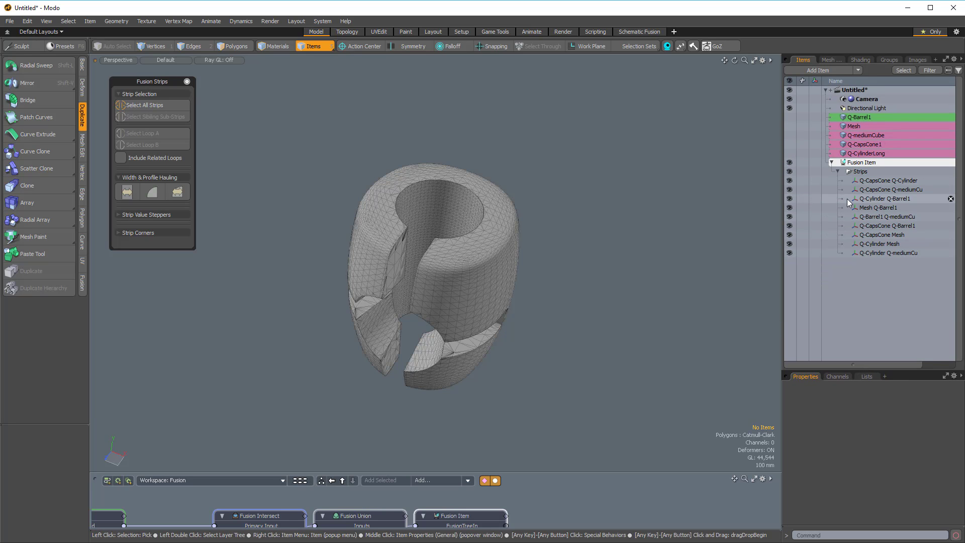
Step: Select all nine parent strips from Q-CapsCone Q-Cylinder through Q-Cylinder Q-mediumCu to examine their highlighted intersections, and clear the selection
{"action": "left_click_drag", "start_coordinate": [553, 297], "coordinate": [638, 276], "text": "alt"}
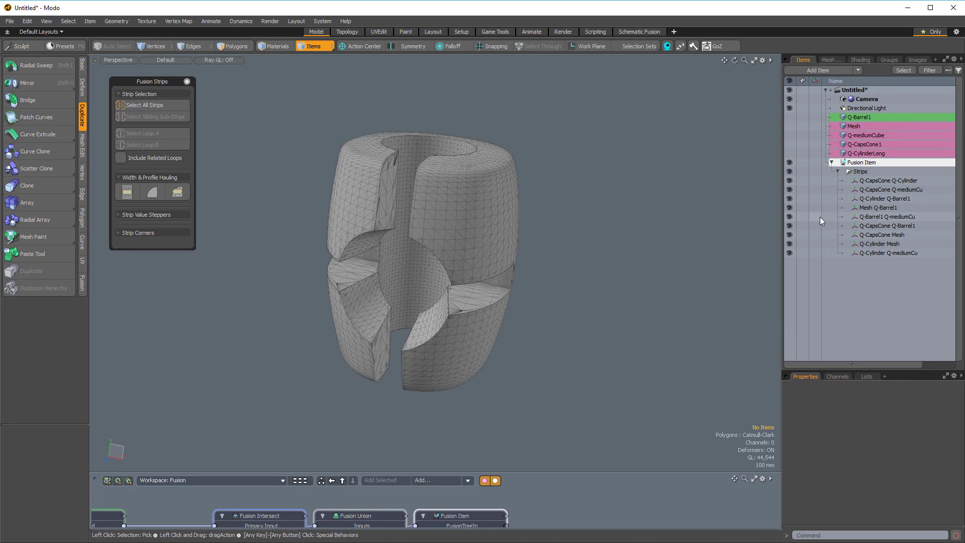
{"action": "left_click", "coordinate": [877, 180]}
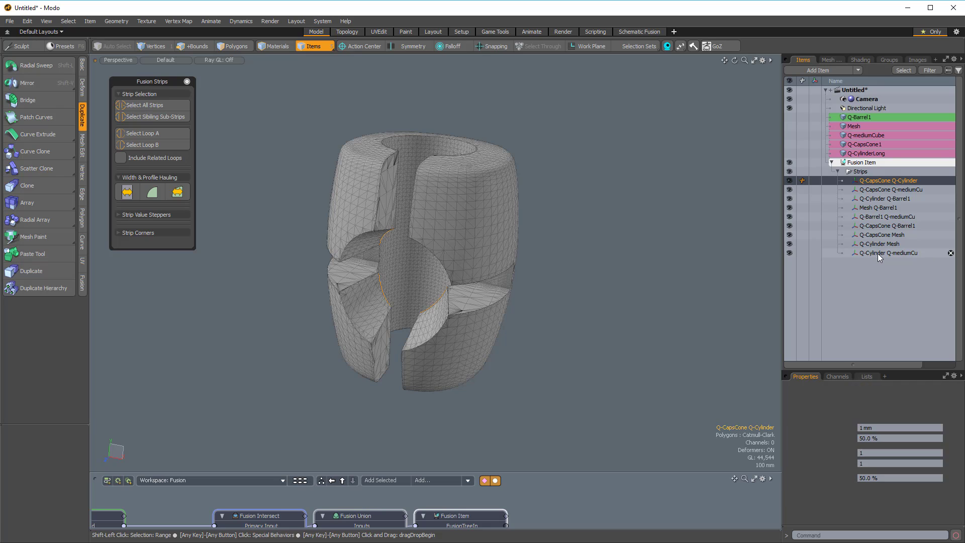
{"action": "left_click", "coordinate": [877, 254], "text": "shift"}
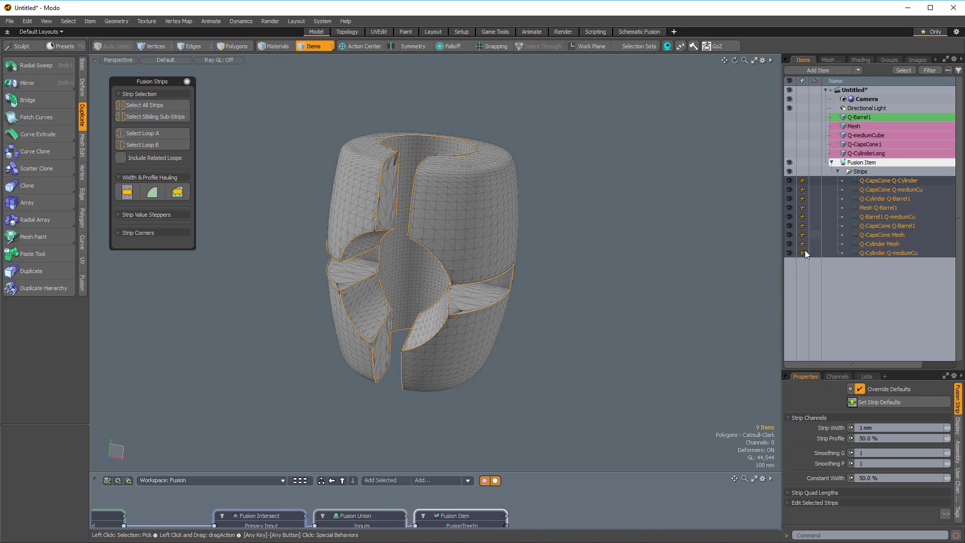
{"action": "left_click_drag", "start_coordinate": [575, 323], "coordinate": [524, 160], "text": "alt"}
{"action": "left_click", "coordinate": [626, 189]}
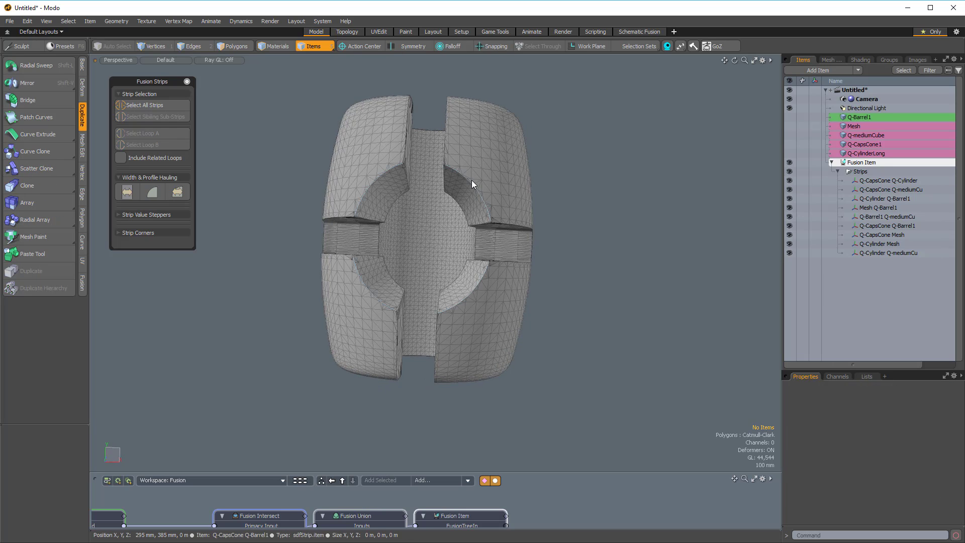
Step: Select the Q-CapsCone Q-Barrel1 strip on the model and examine which edges around the conical recess it covers
{"action": "left_click", "coordinate": [475, 191]}
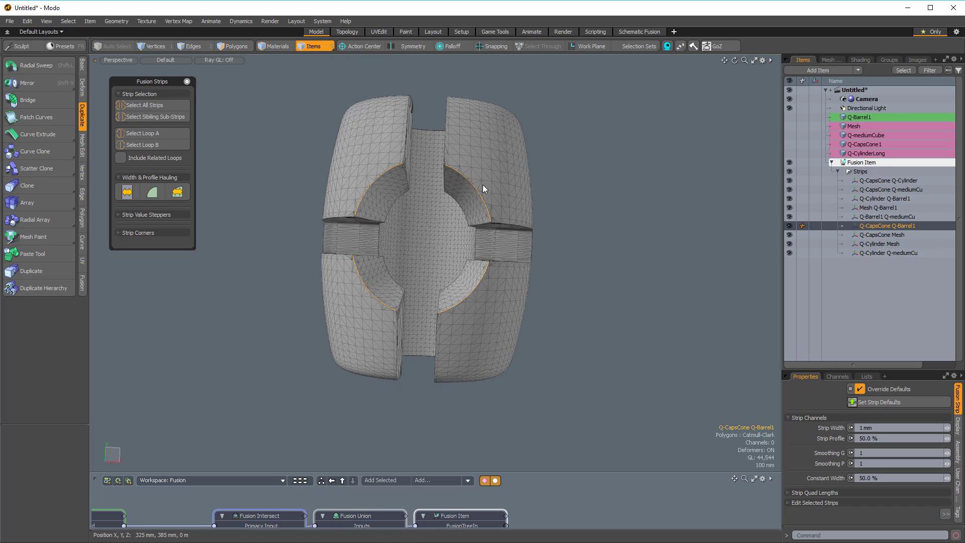
{"action": "left_click_drag", "start_coordinate": [685, 209], "coordinate": [487, 183], "text": "alt"}
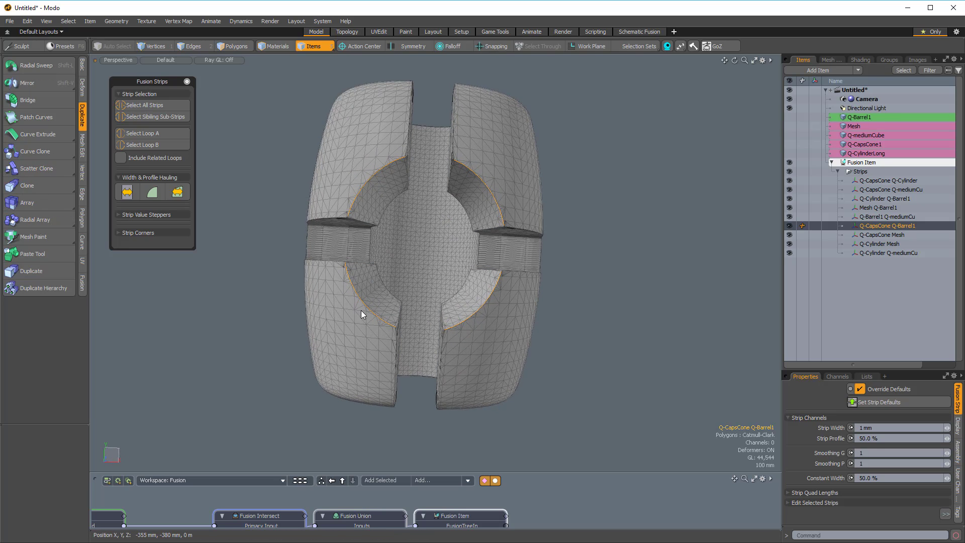
{"action": "left_click_drag", "start_coordinate": [494, 304], "coordinate": [380, 199], "text": "alt"}
{"action": "left_click", "coordinate": [345, 191]}
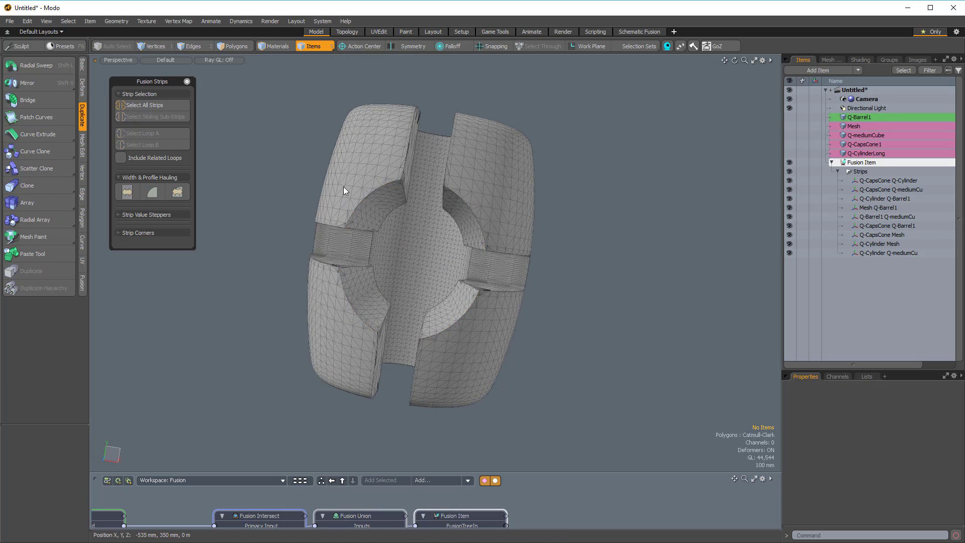
{"action": "left_click", "coordinate": [366, 200]}
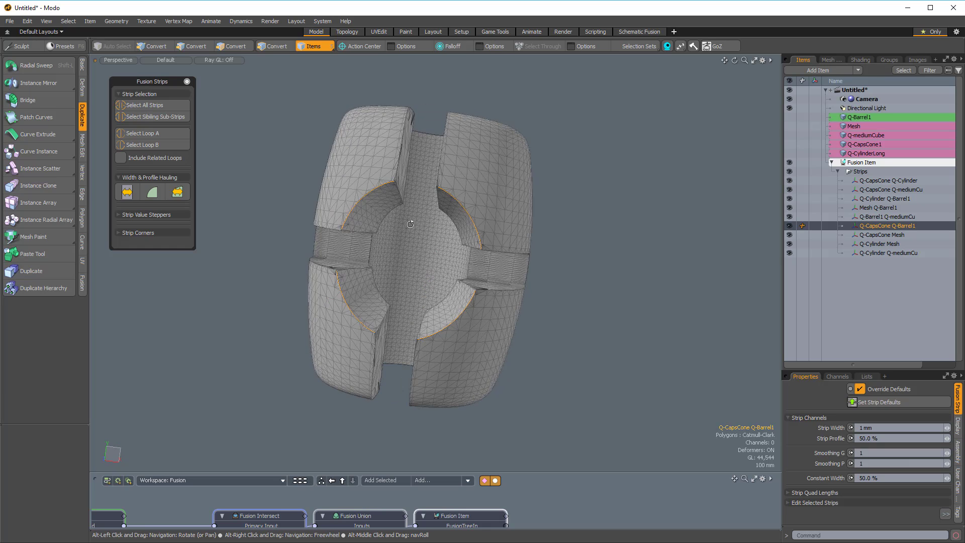
Step: Select the Q-Cylinder Q-Barrel1 strip around the central bore, inspect it from several sides, and clear the selection
{"action": "left_click_drag", "start_coordinate": [454, 201], "coordinate": [494, 159], "text": "alt"}
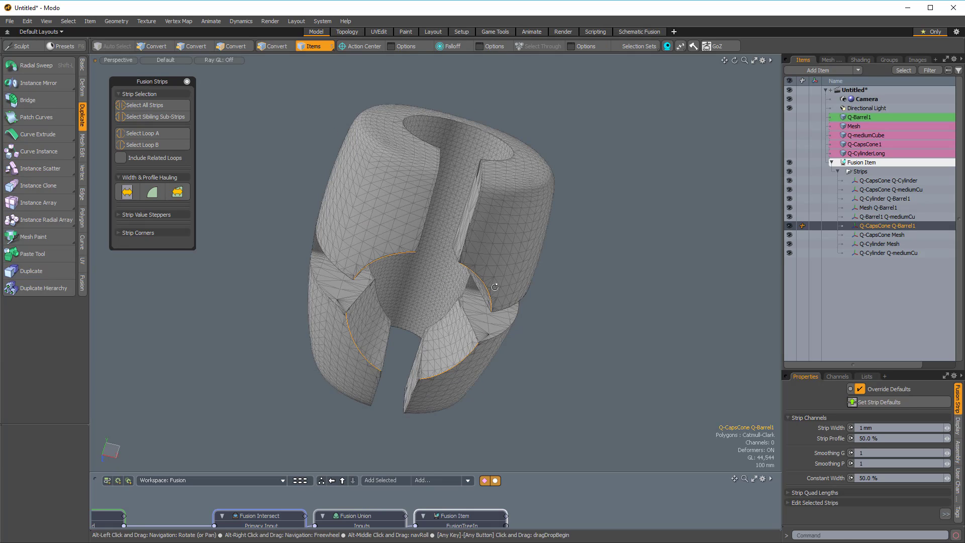
{"action": "left_click", "coordinate": [495, 135]}
{"action": "left_click_drag", "start_coordinate": [496, 134], "coordinate": [472, 178], "text": "alt"}
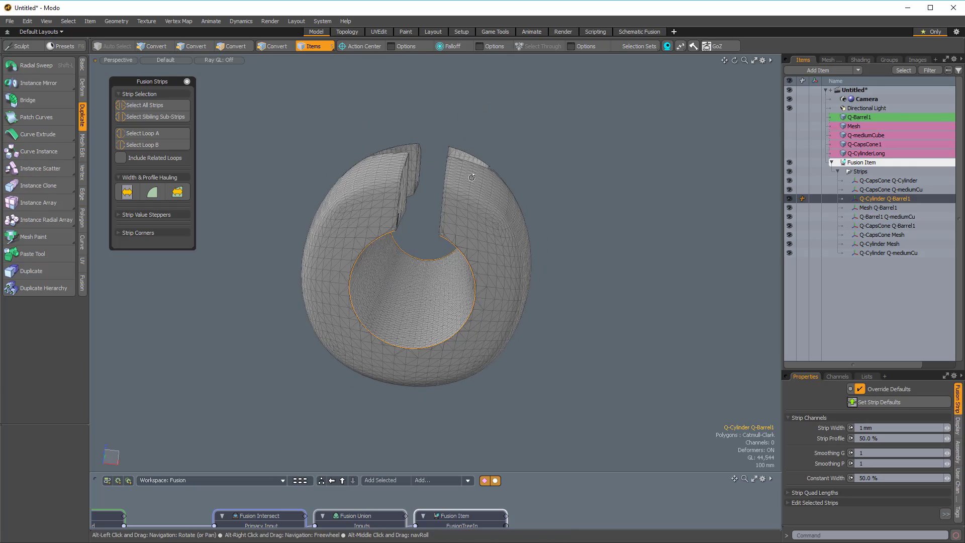
{"action": "left_click_drag", "start_coordinate": [453, 273], "coordinate": [563, 156], "text": "alt"}
{"action": "left_click", "coordinate": [419, 188]}
{"action": "left_click_drag", "start_coordinate": [425, 197], "coordinate": [530, 198], "text": "alt"}
{"action": "left_click", "coordinate": [530, 198]}
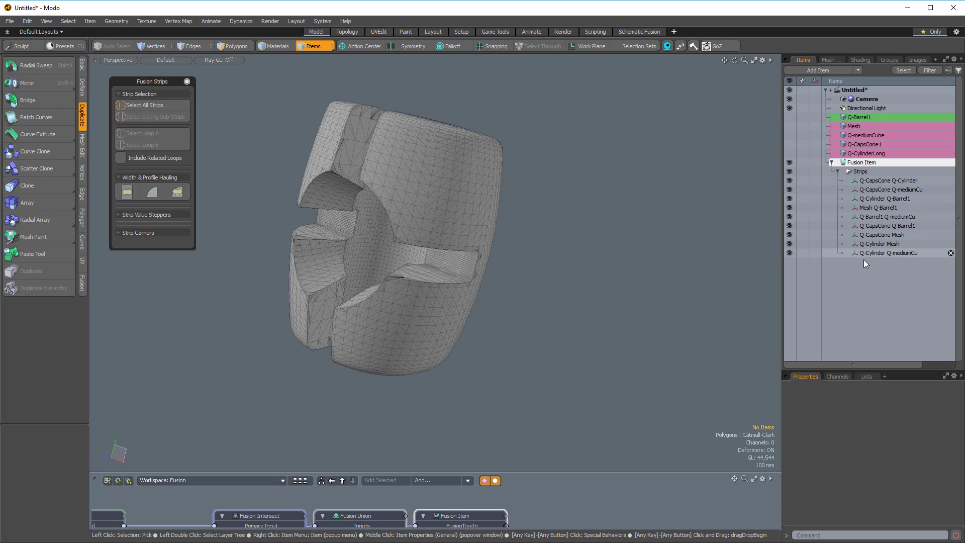
Step: Run Add All Sub-Strip Items and review the sub-strips under each parent strip in the item list
{"action": "key", "text": "alt+grave"}
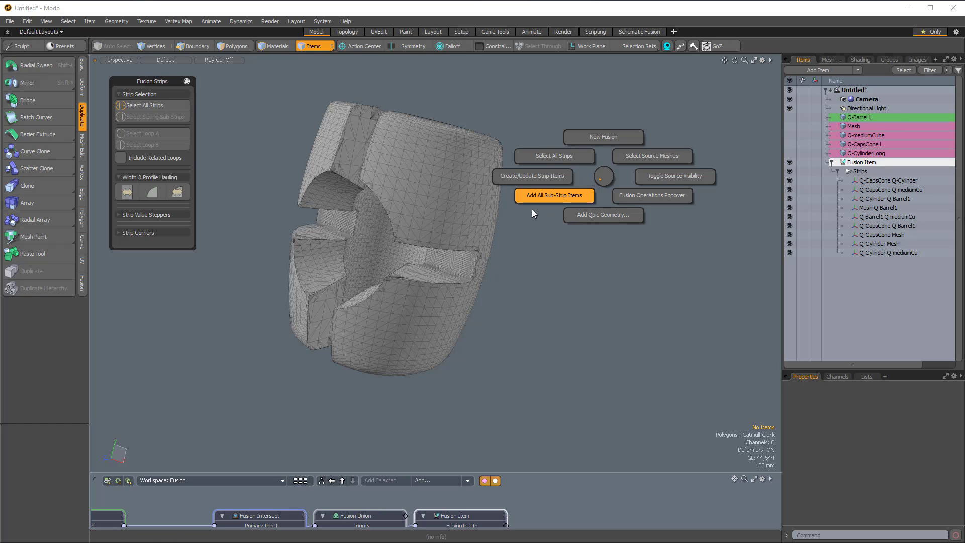
{"action": "left_click", "coordinate": [546, 207]}
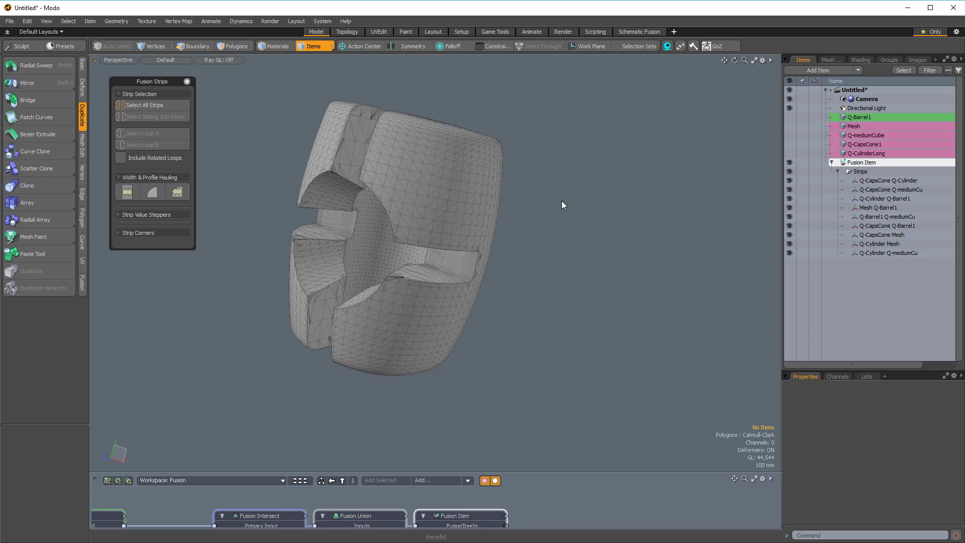
{"action": "scroll", "coordinate": [926, 204], "scroll_direction": "down", "scroll_amount": 3}
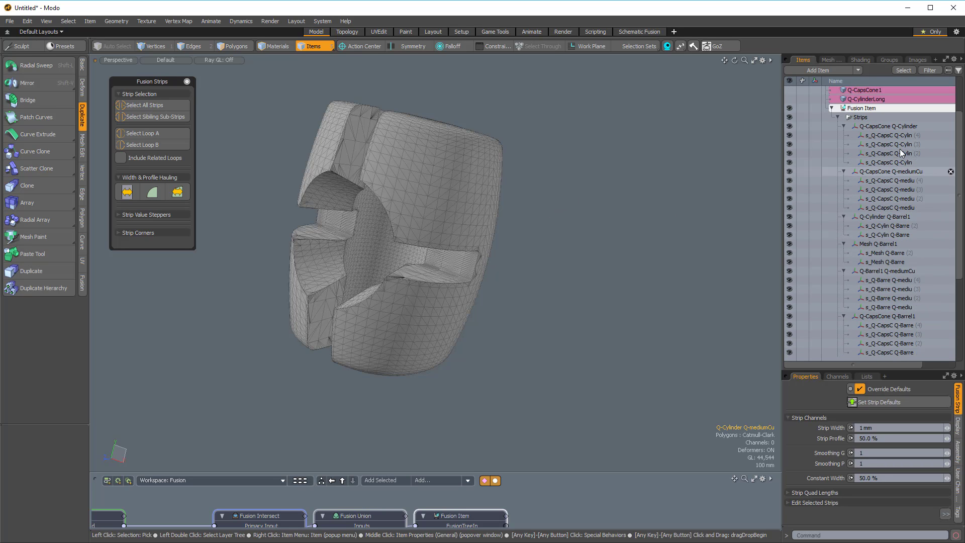
{"action": "scroll", "coordinate": [880, 197], "scroll_direction": "down", "scroll_amount": 7}
{"action": "scroll", "coordinate": [880, 197], "scroll_direction": "up", "scroll_amount": 8}
Step: Select the individual s_Q-CapsC Q-Barre sub-strips around the conical recess to examine each segment, and clear the selection
{"action": "left_click_drag", "start_coordinate": [322, 201], "coordinate": [398, 189], "text": "alt"}
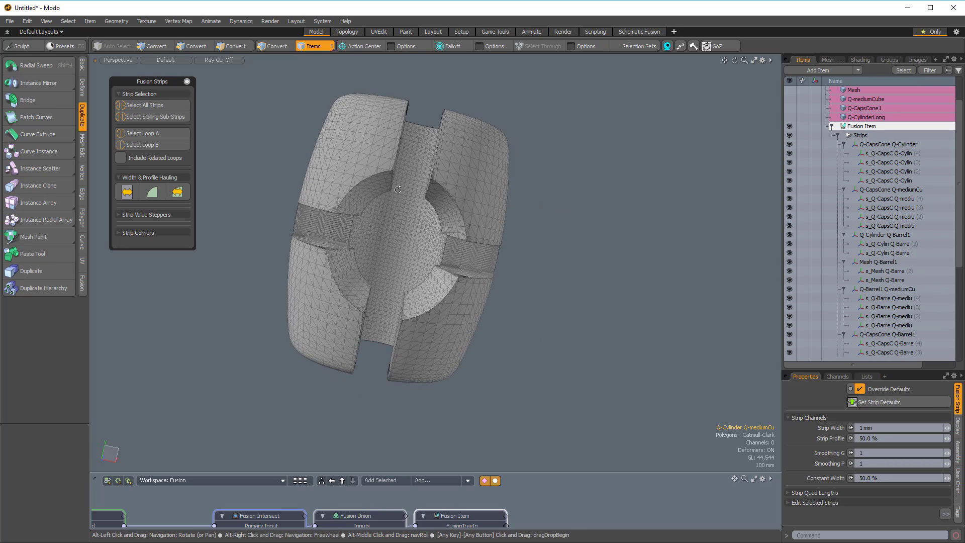
{"action": "left_click_drag", "start_coordinate": [460, 209], "coordinate": [387, 171], "text": "alt"}
{"action": "left_click", "coordinate": [394, 225], "text": "shift"}
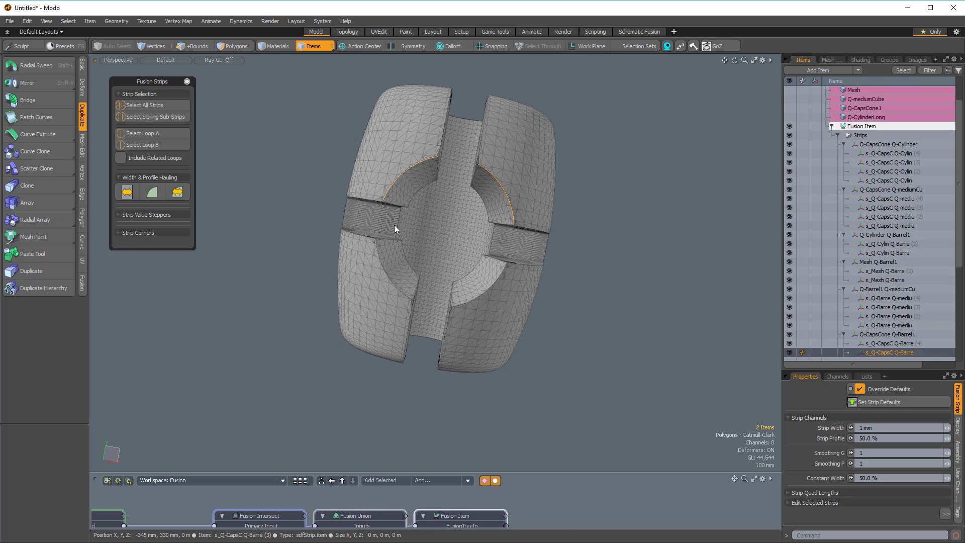
{"action": "left_click", "coordinate": [387, 276], "text": "shift"}
{"action": "left_click", "coordinate": [484, 292], "text": "shift"}
{"action": "left_click_drag", "start_coordinate": [485, 292], "coordinate": [627, 210], "text": "alt"}
{"action": "left_click", "coordinate": [602, 399]}
Step: Dismiss the Fusion pie menu without choosing a command and close the Fusion Strips popover
{"action": "key", "text": "ctrl+grave"}
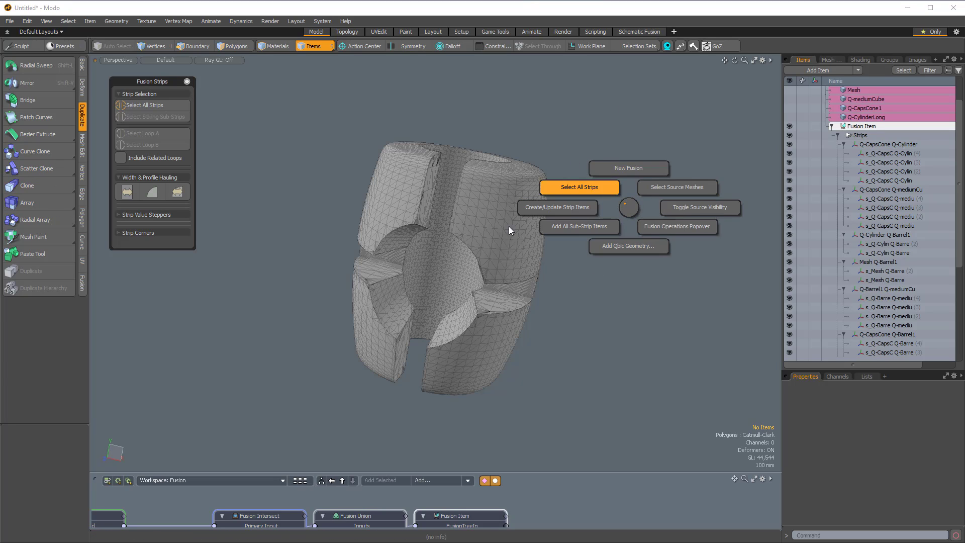
{"action": "key", "text": "Escape"}
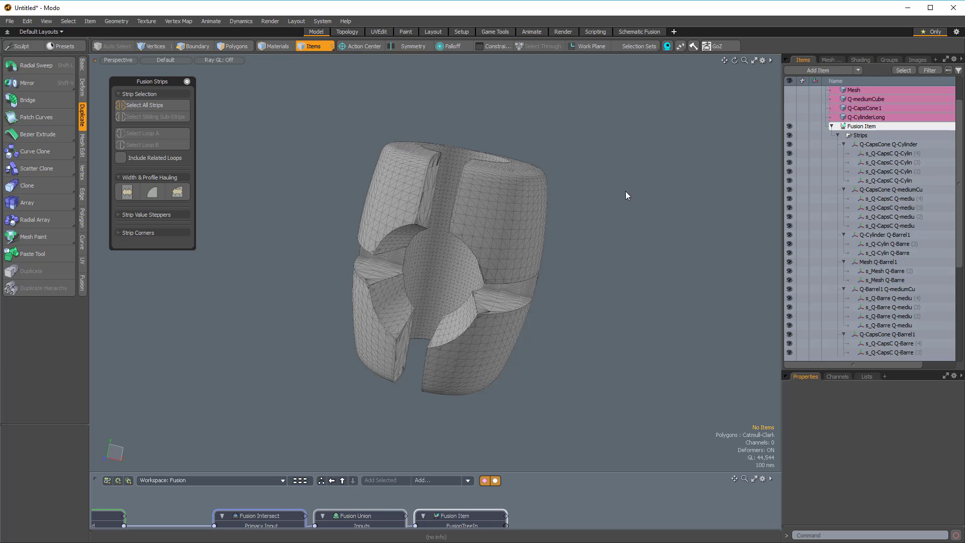
{"action": "left_click_drag", "start_coordinate": [482, 221], "coordinate": [493, 316], "text": "alt"}
{"action": "left_click", "coordinate": [188, 81]}
{"action": "left_click_drag", "start_coordinate": [427, 176], "coordinate": [614, 238], "text": "alt"}
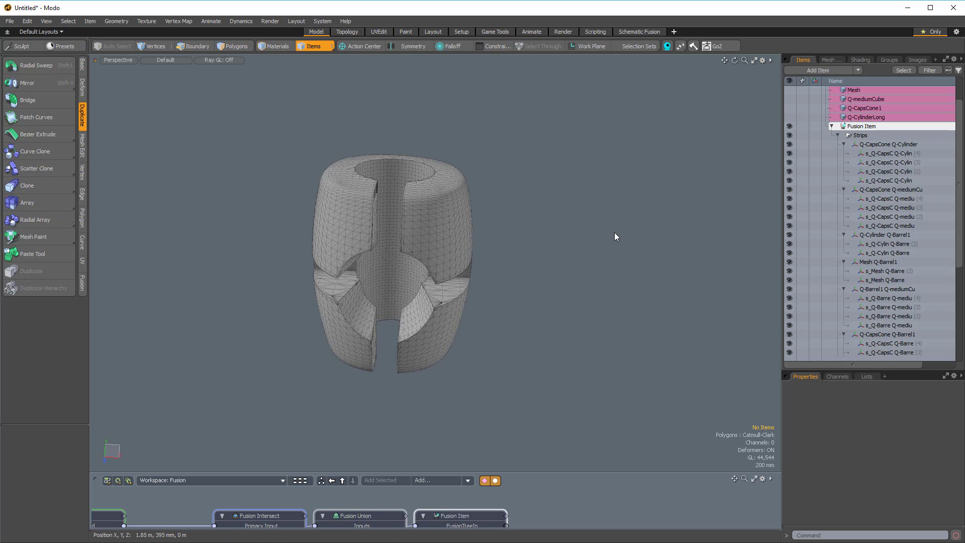
Step: Open the Fusion Qbic Presets, place the popover beside the barrel, and add the Q-Ellipsoid2 mesh
{"action": "key", "text": "ctrl+alt+space"}
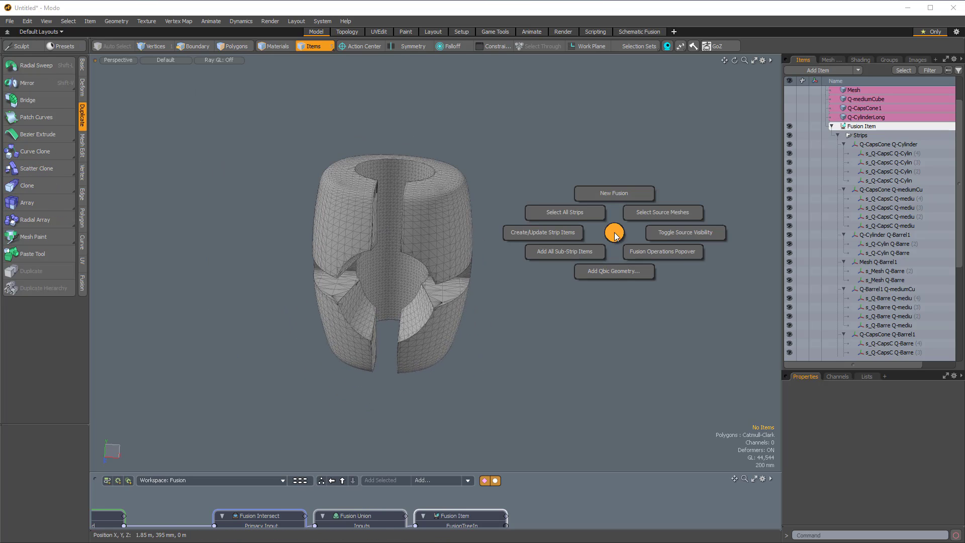
{"action": "left_click", "coordinate": [614, 284]}
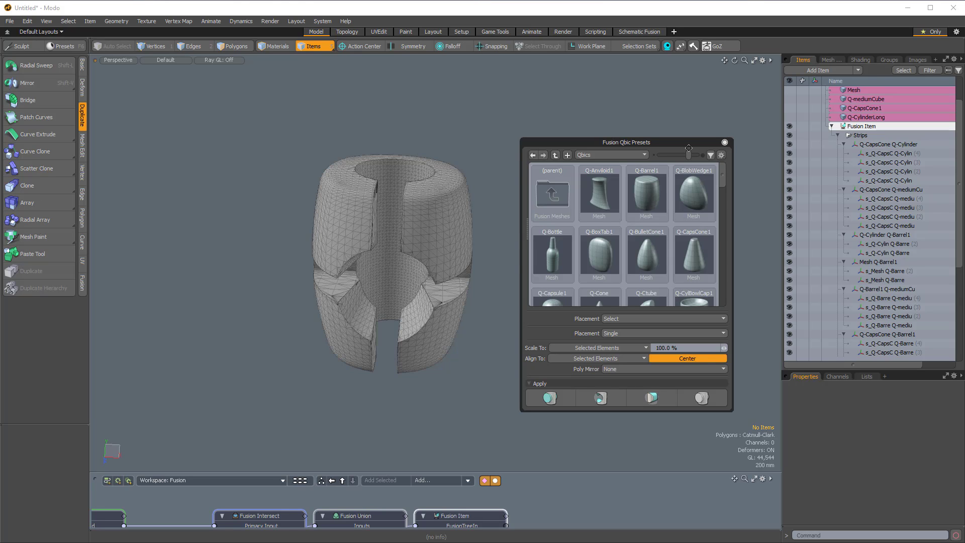
{"action": "left_click_drag", "start_coordinate": [670, 146], "coordinate": [260, 96]}
{"action": "left_click_drag", "start_coordinate": [457, 188], "coordinate": [573, 166], "text": "alt"}
{"action": "scroll", "coordinate": [257, 192], "scroll_direction": "down", "scroll_amount": 3}
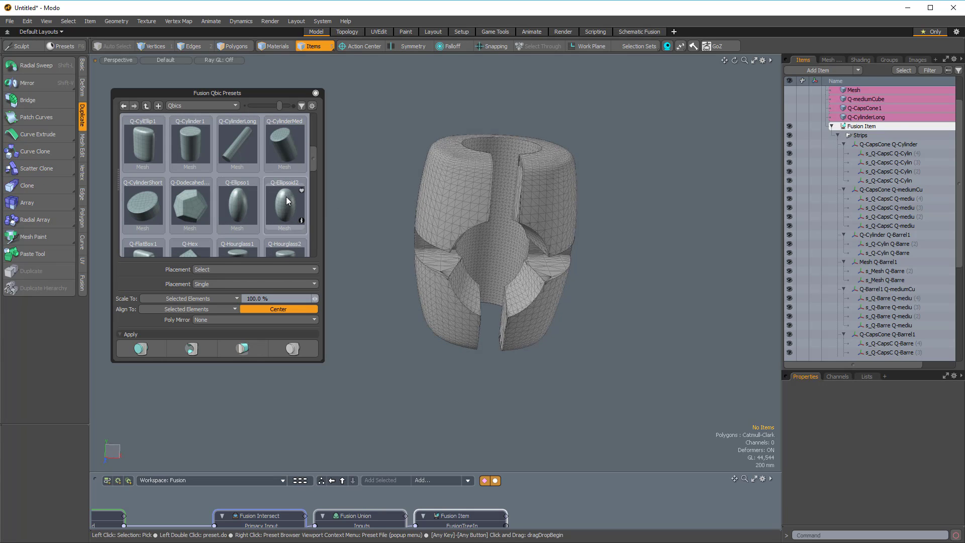
{"action": "double_click", "coordinate": [286, 201]}
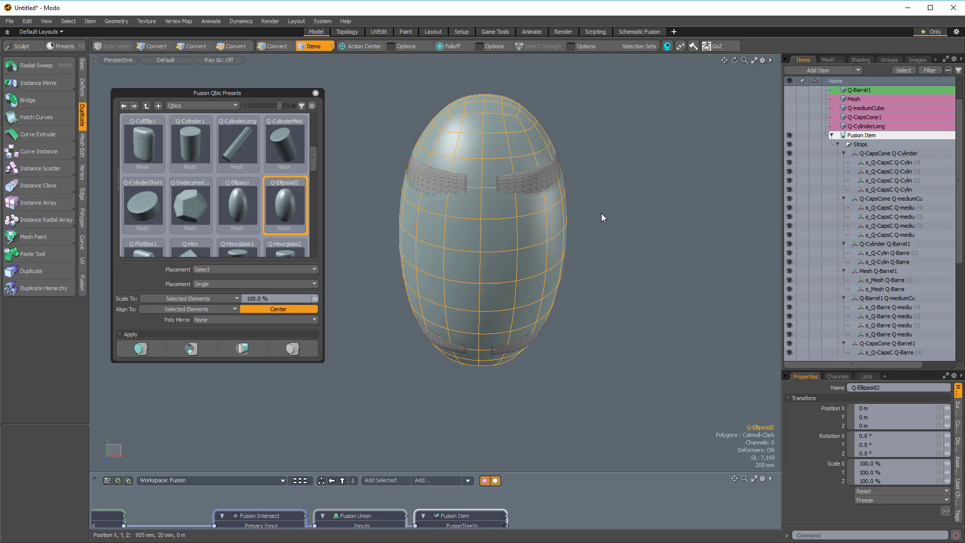
Step: Uniformly scale the Q-Ellipsoid2 polygons down to about 90% so the ellipsoid sits within the barrel's sides
{"action": "key", "text": "3"}
{"action": "key", "text": "r"}
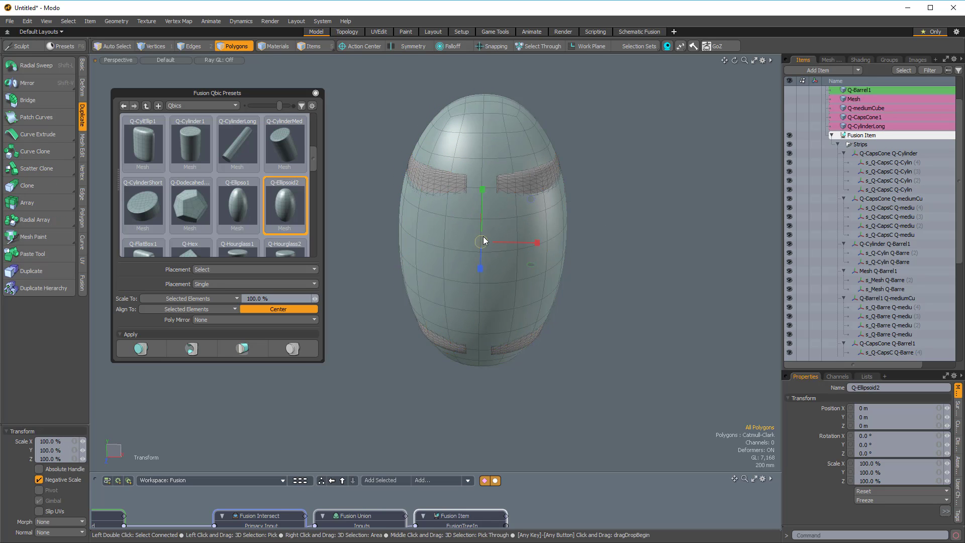
{"action": "left_click_drag", "start_coordinate": [482, 242], "coordinate": [467, 242]}
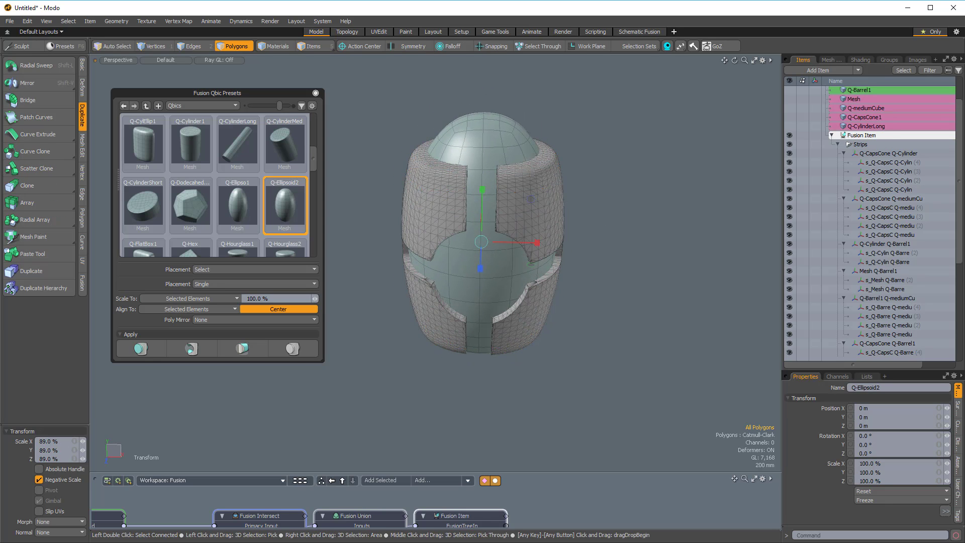
{"action": "key", "text": "space"}
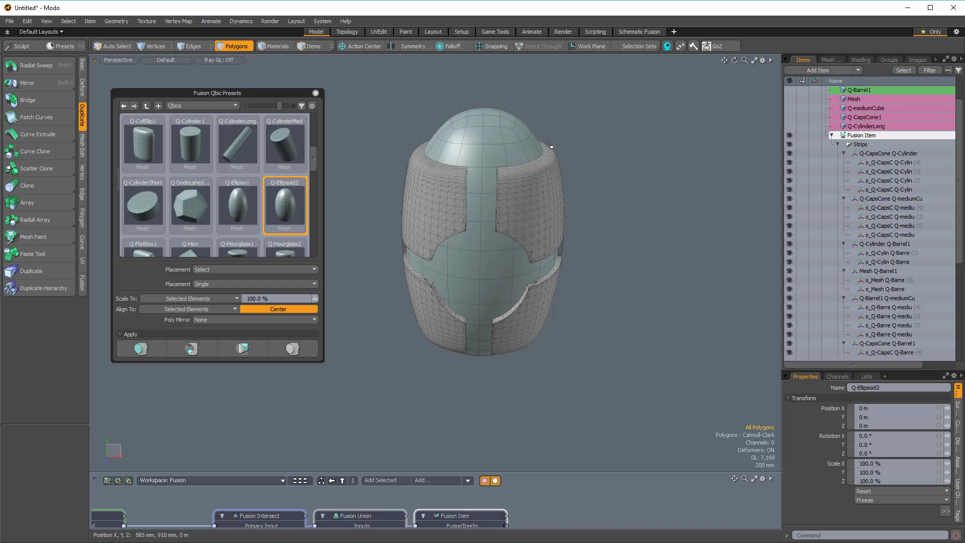
Step: Select Q-Ellipsoid2 as an item and open the Fusion Operations popover, placed clear of the model
{"action": "key", "text": "5"}
{"action": "left_click", "coordinate": [523, 143]}
{"action": "left_click_drag", "start_coordinate": [523, 143], "coordinate": [588, 154], "text": "alt"}
{"action": "key", "text": "ctrl+shift+f"}
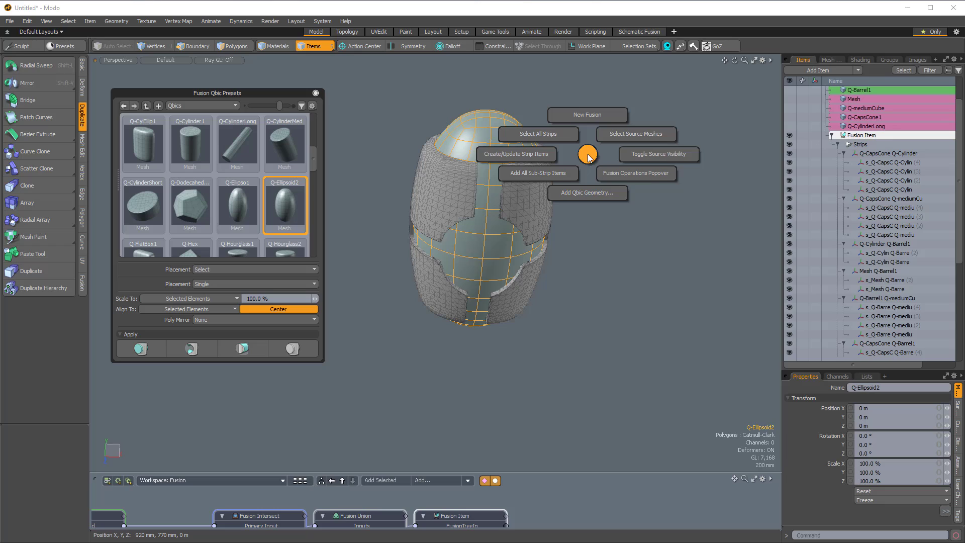
{"action": "left_click", "coordinate": [628, 178]}
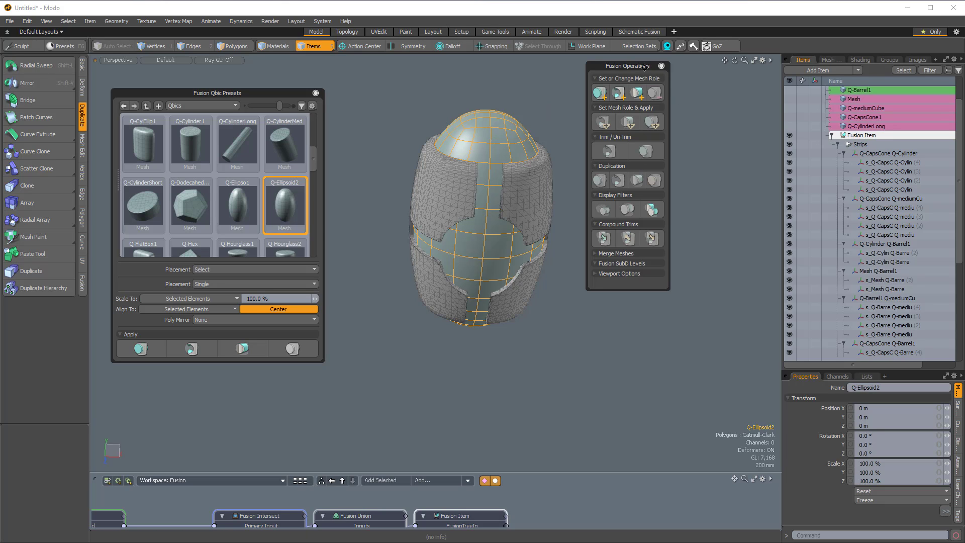
{"action": "left_click_drag", "start_coordinate": [644, 67], "coordinate": [747, 96]}
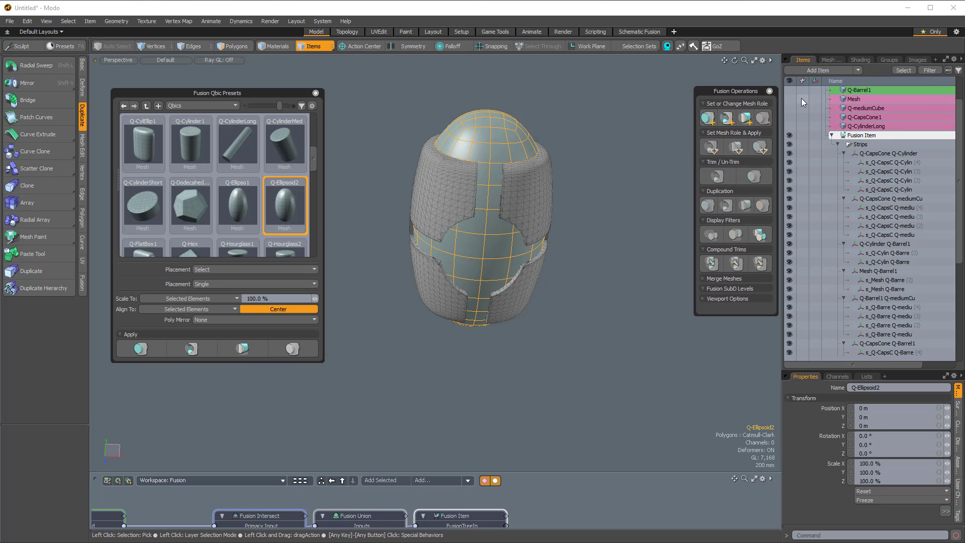
Step: Collapse the Fusion Item hierarchy, make Q-Barrel1 visible, and move Q-Ellipsoid2 directly below Q-CylinderLong in the item list
{"action": "scroll", "coordinate": [831, 170], "scroll_direction": "up", "scroll_amount": 1}
{"action": "left_click", "coordinate": [832, 163]}
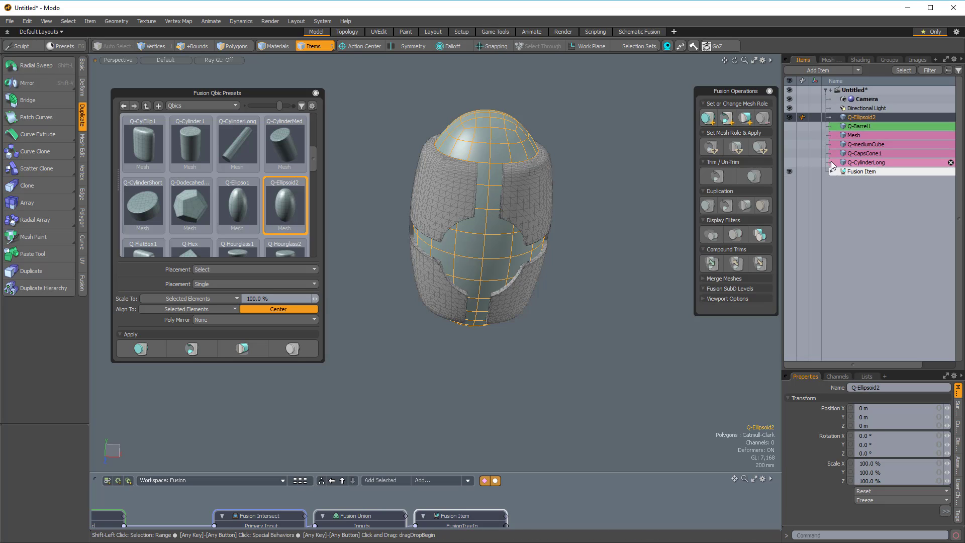
{"action": "left_click", "coordinate": [789, 126]}
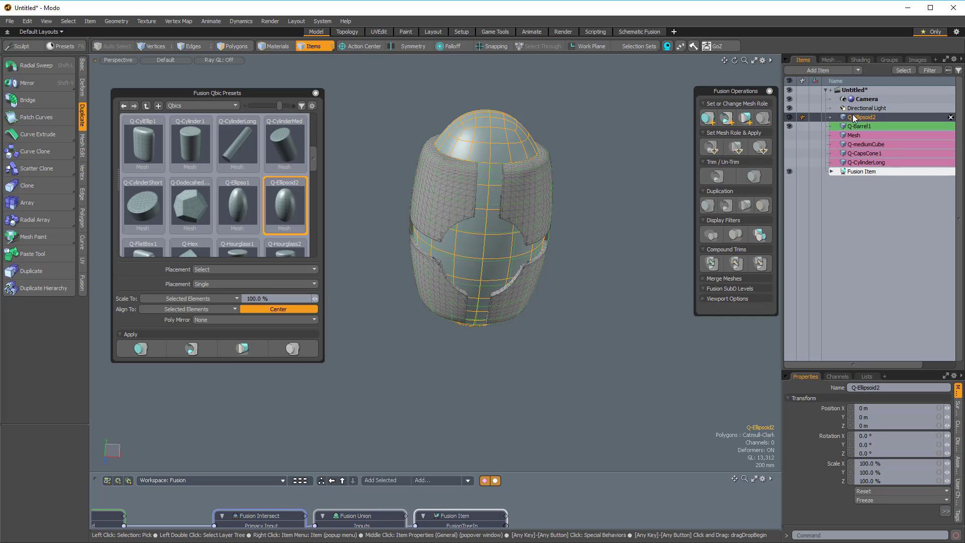
{"action": "left_click_drag", "start_coordinate": [859, 122], "coordinate": [860, 169]}
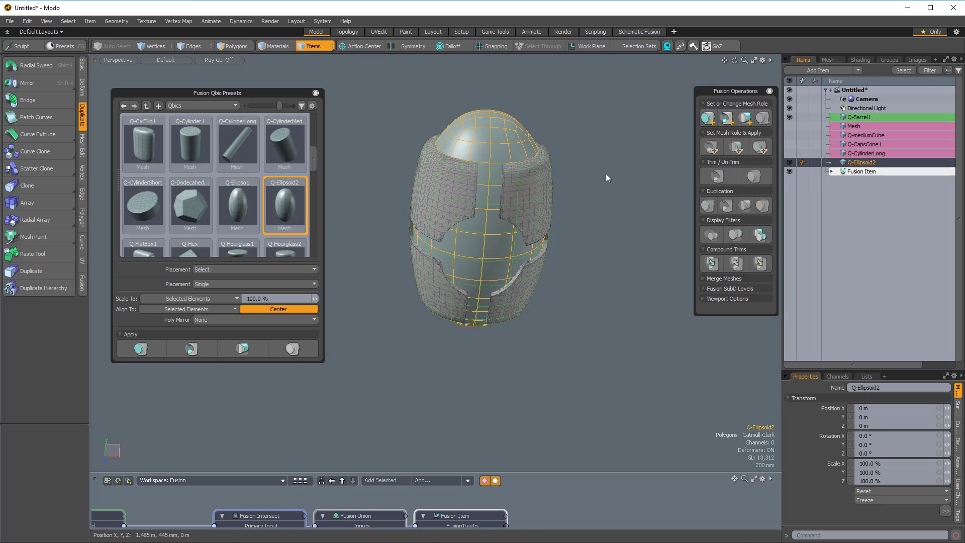
Step: Add Q-Barrel1 to the Q-Ellipsoid2 selection, apply the ellipsoid to the barrel as an intersecting mesh, and clear the selection
{"action": "left_click", "coordinate": [539, 185], "text": "shift"}
{"action": "left_click_drag", "start_coordinate": [586, 155], "coordinate": [558, 173], "text": "alt"}
{"action": "left_click_drag", "start_coordinate": [442, 178], "coordinate": [359, 326], "text": "ctrl+alt"}
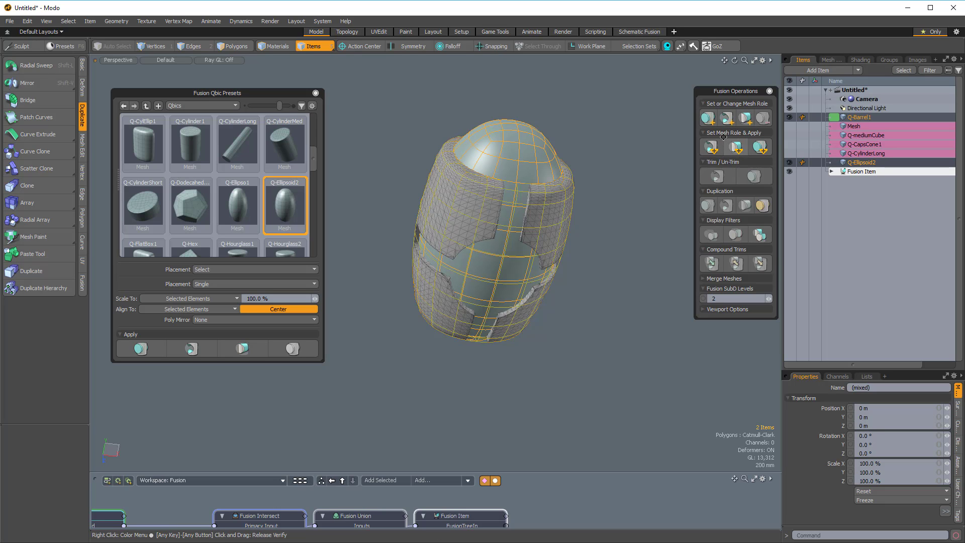
{"action": "left_click", "coordinate": [736, 147]}
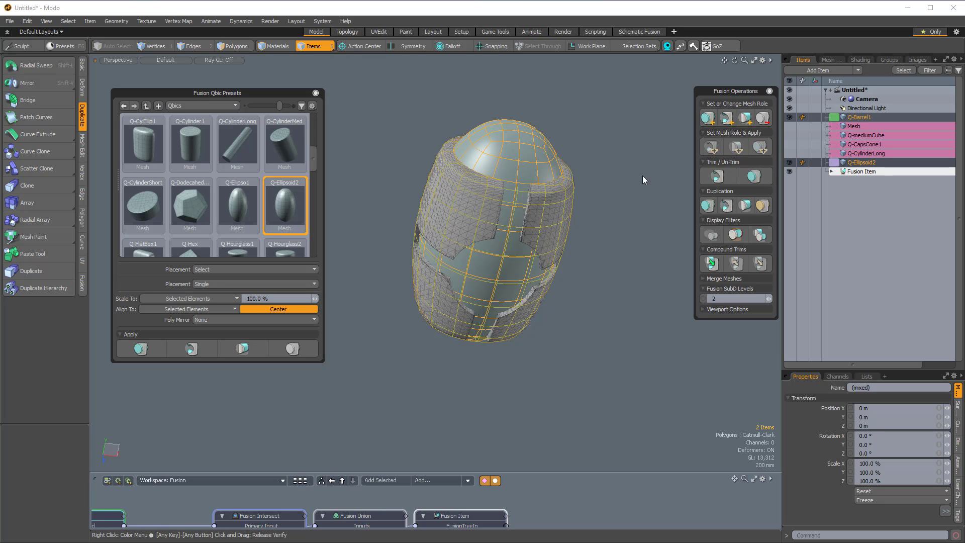
{"action": "left_click", "coordinate": [601, 119]}
Step: Hide the Q-Ellipsoid2 source mesh so the intersected barrel can be viewed without its wireframe, keeping Q-Barrel1 visible
{"action": "left_click_drag", "start_coordinate": [601, 121], "coordinate": [507, 161], "text": "alt"}
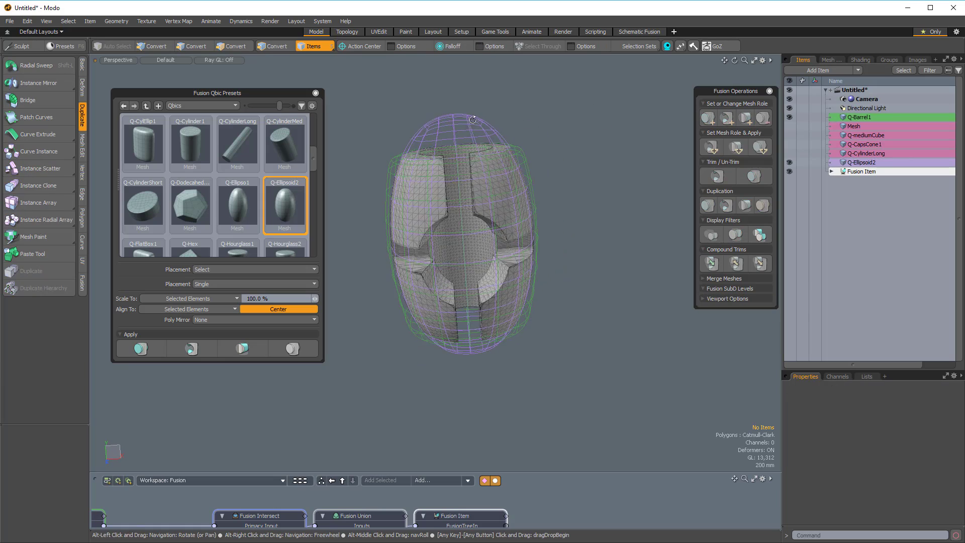
{"action": "scroll", "coordinate": [471, 112], "scroll_direction": "up", "scroll_amount": 2}
{"action": "left_click_drag", "start_coordinate": [473, 120], "coordinate": [475, 202], "text": "alt"}
{"action": "scroll", "coordinate": [459, 113], "scroll_direction": "down", "scroll_amount": 3}
{"action": "left_click_drag", "start_coordinate": [460, 155], "coordinate": [523, 165], "text": "alt"}
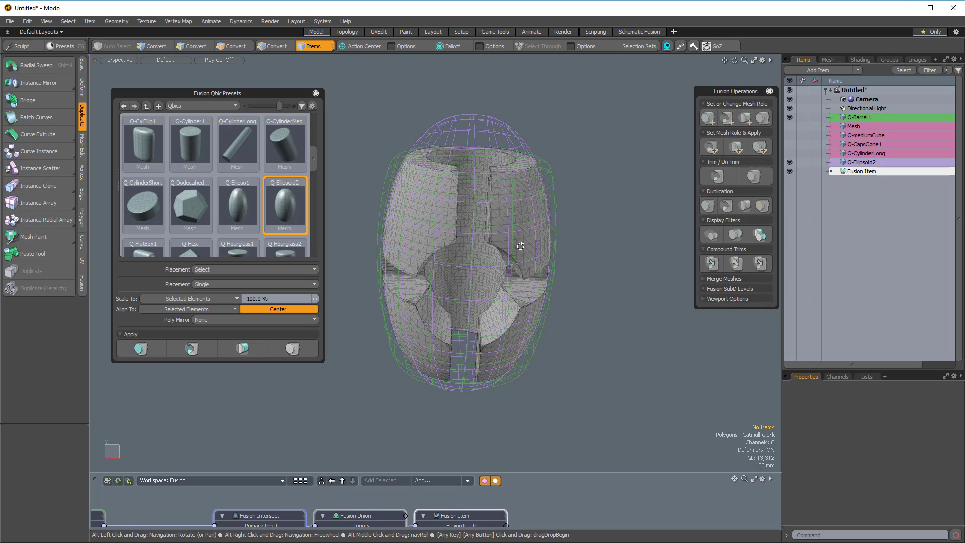
{"action": "mouse_move", "coordinate": [573, 256]}
{"action": "left_mouse_down", "text": "alt"}
{"action": "mouse_move", "coordinate": [577, 267]}
{"action": "mouse_move", "coordinate": [580, 251]}
{"action": "left_mouse_up", "text": "alt"}
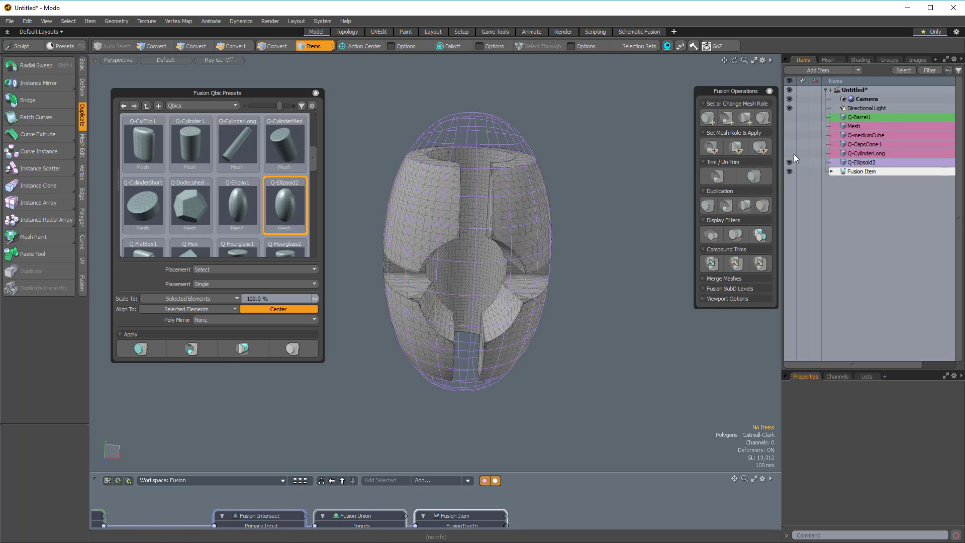
{"action": "left_click", "coordinate": [790, 162]}
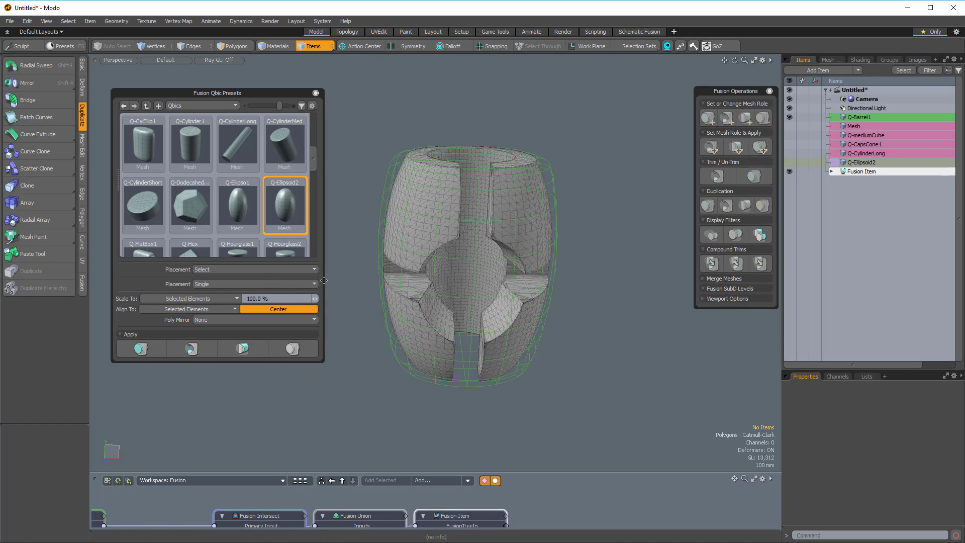
{"action": "left_click_drag", "start_coordinate": [427, 244], "coordinate": [455, 238], "text": "alt"}
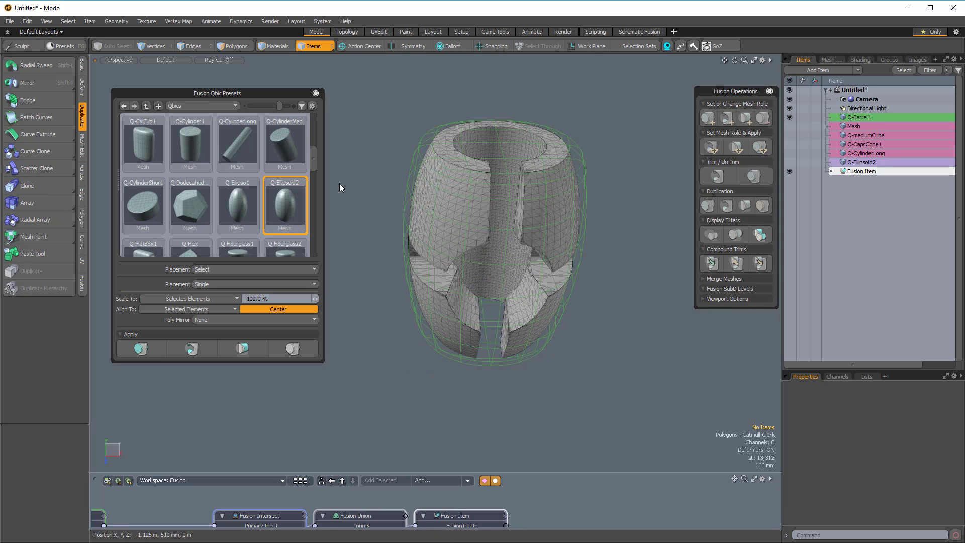
Step: Pick the Q-NoseCone1 preset in the Fusion Qbic Presets popover
{"action": "scroll", "coordinate": [257, 171], "scroll_direction": "down", "scroll_amount": 3}
{"action": "scroll", "coordinate": [234, 163], "scroll_direction": "up", "scroll_amount": 1}
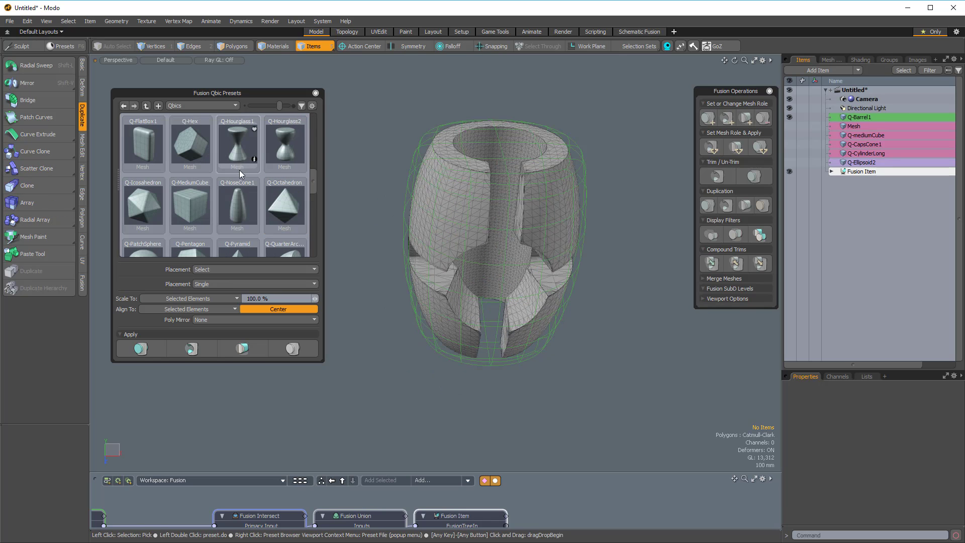
{"action": "left_click", "coordinate": [237, 206]}
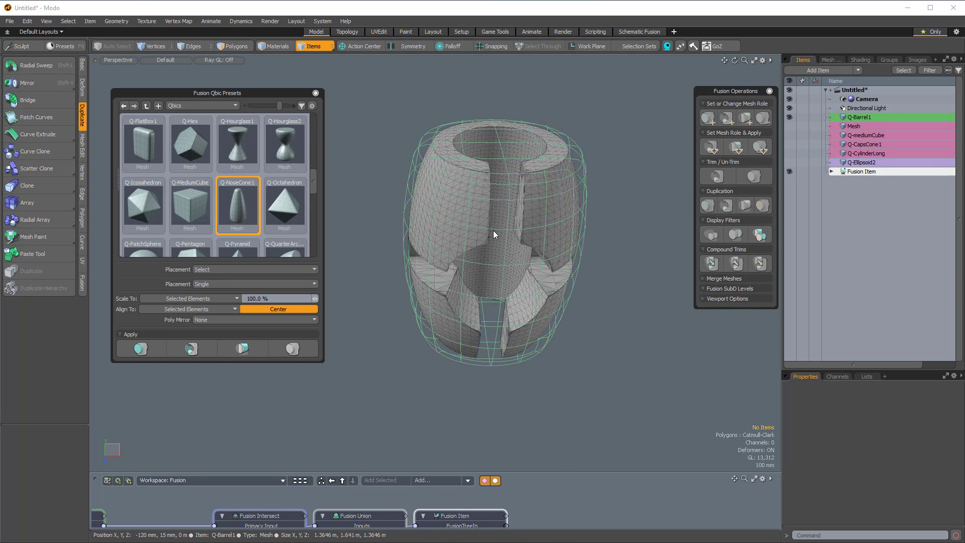
Step: Select three spaced Q-Barrel1 polygons on the barrel's side, two in the upper row and one below between them
{"action": "left_click_drag", "start_coordinate": [506, 201], "coordinate": [511, 193], "text": "alt"}
{"action": "mouse_move", "coordinate": [512, 193]}
{"action": "left_mouse_down", "text": "alt+shift"}
{"action": "mouse_move", "coordinate": [514, 237]}
{"action": "mouse_move", "coordinate": [516, 188]}
{"action": "mouse_move", "coordinate": [524, 196]}
{"action": "left_mouse_up", "text": "alt+shift"}
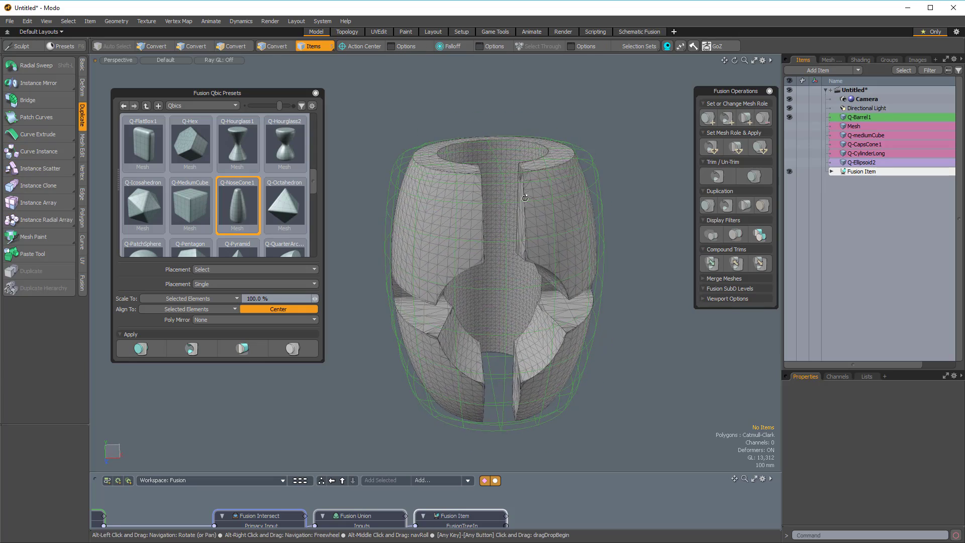
{"action": "mouse_move", "coordinate": [525, 240]}
{"action": "left_mouse_down", "text": "alt+shift"}
{"action": "mouse_move", "coordinate": [500, 208]}
{"action": "mouse_move", "coordinate": [450, 226]}
{"action": "mouse_move", "coordinate": [458, 296]}
{"action": "mouse_move", "coordinate": [519, 250]}
{"action": "left_mouse_up", "text": "alt+shift"}
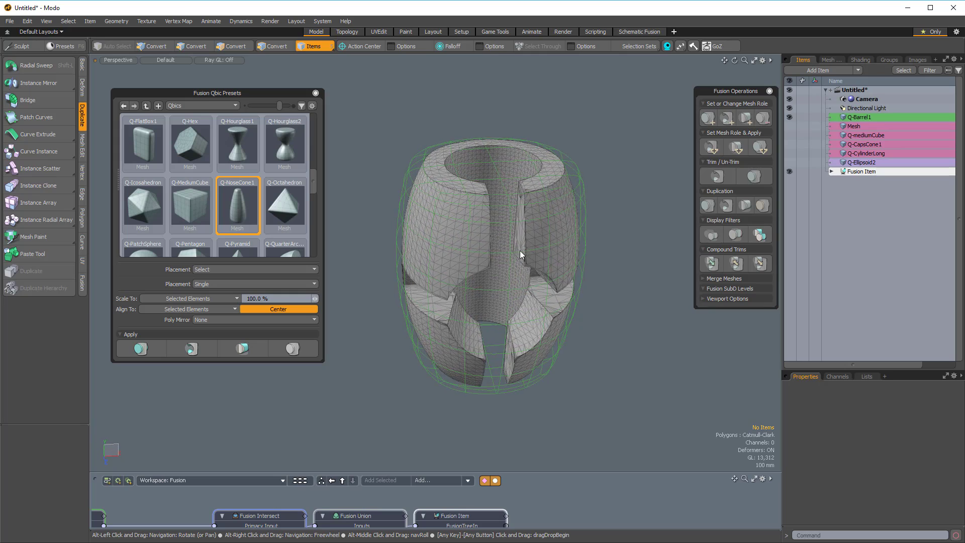
{"action": "key", "text": "3"}
{"action": "left_click", "coordinate": [458, 240]}
{"action": "left_click_drag", "start_coordinate": [458, 240], "coordinate": [495, 255], "text": "alt"}
{"action": "left_click", "coordinate": [437, 228], "text": "shift"}
{"action": "left_click_drag", "start_coordinate": [439, 229], "coordinate": [557, 202], "text": "alt"}
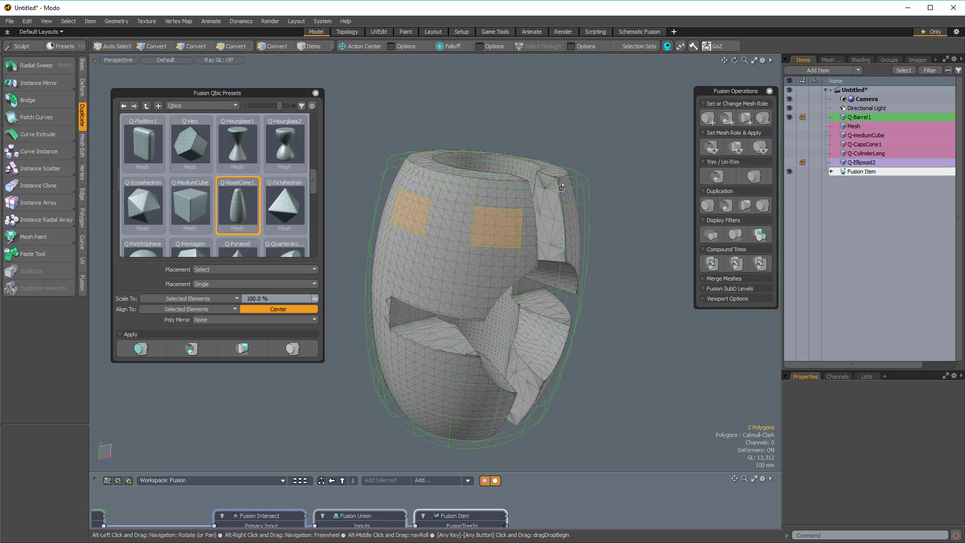
{"action": "left_click_drag", "start_coordinate": [562, 302], "coordinate": [561, 284], "text": "alt+shift"}
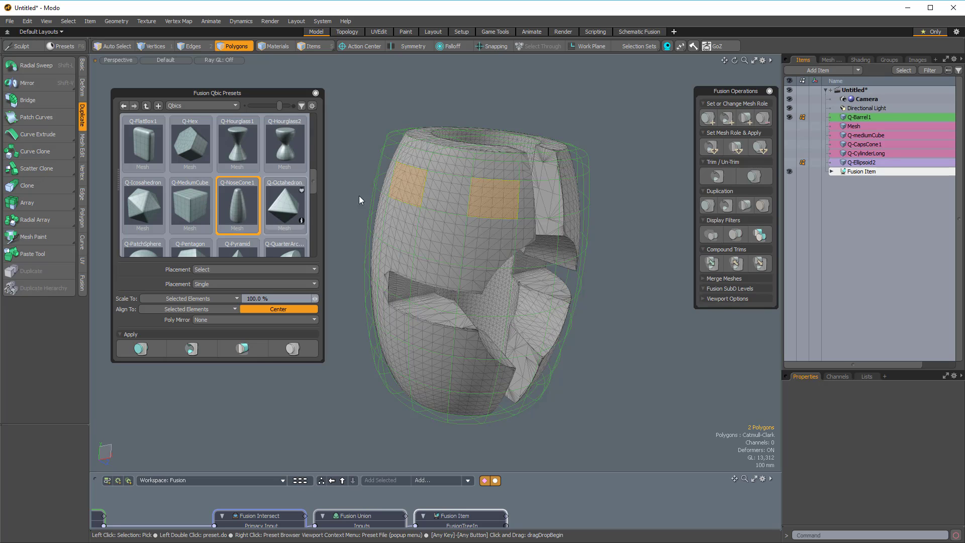
{"action": "left_click", "coordinate": [439, 233], "text": "shift"}
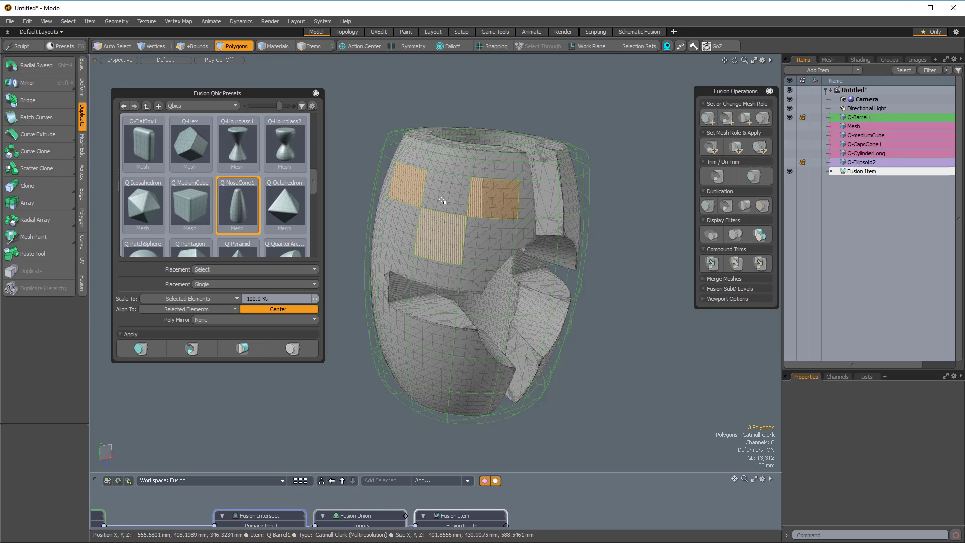
{"action": "mouse_move", "coordinate": [447, 194]}
{"action": "left_mouse_down", "text": "alt"}
{"action": "mouse_move", "coordinate": [465, 235]}
{"action": "mouse_move", "coordinate": [454, 187]}
{"action": "left_mouse_up", "text": "alt"}
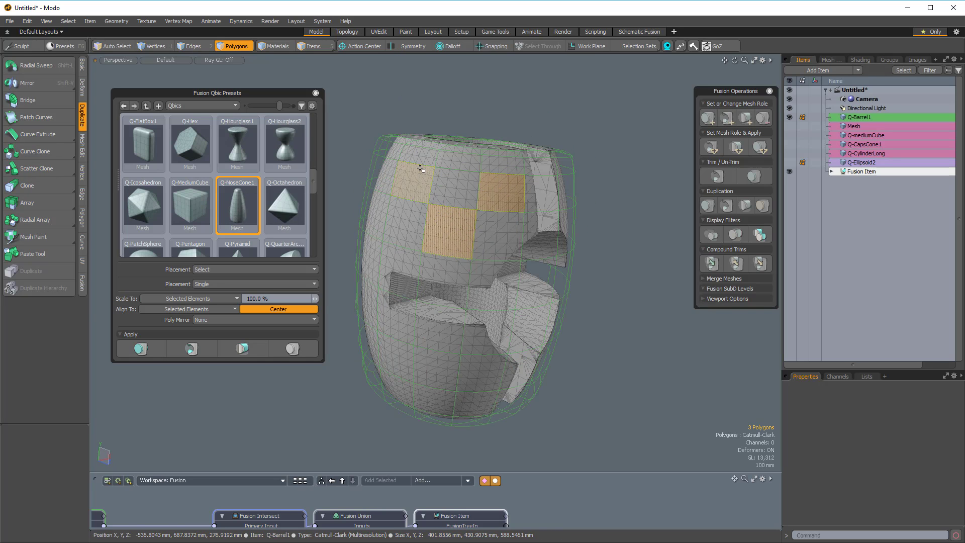
Step: Set the preset placement to Combine Align/Scale to Elements
{"action": "left_click", "coordinate": [210, 270]}
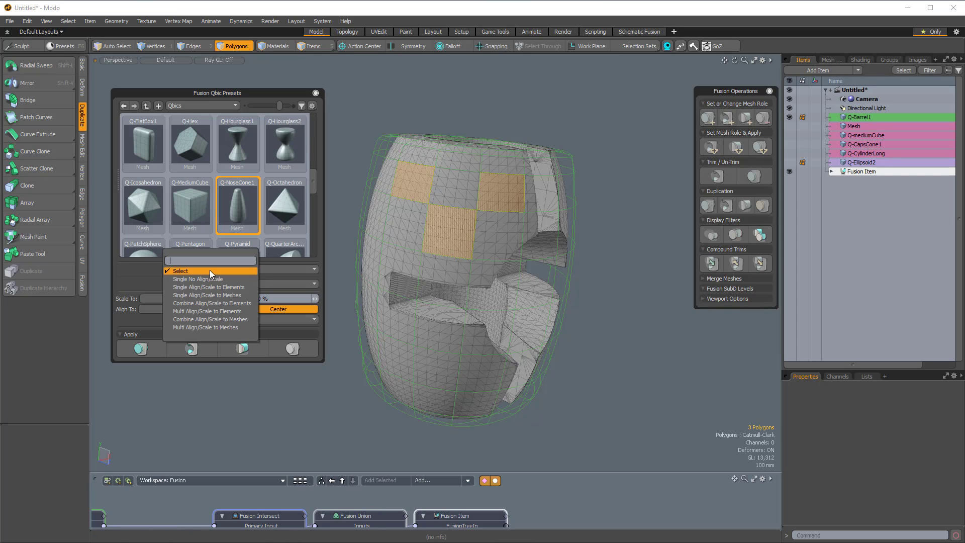
{"action": "left_click", "coordinate": [194, 271]}
{"action": "left_click", "coordinate": [208, 270]}
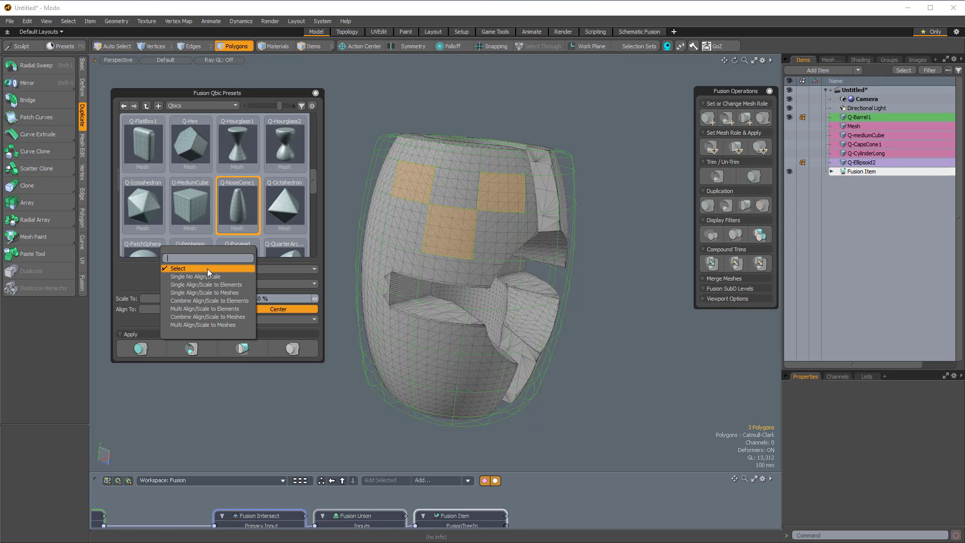
{"action": "left_click", "coordinate": [234, 300]}
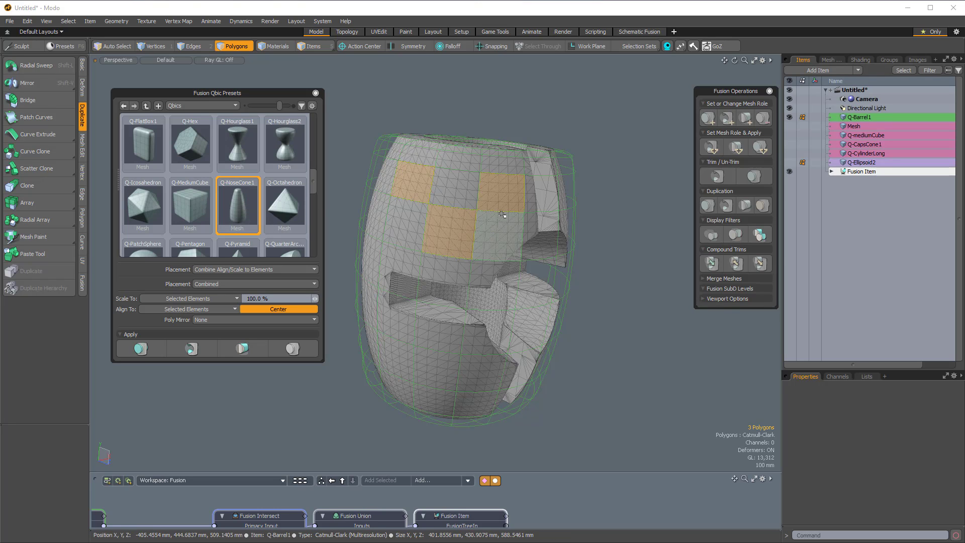
Step: Try to apply Q-NoseCone1 as a primary mesh on the three selected polygons without a target mesh item selected
{"action": "left_click_drag", "start_coordinate": [391, 166], "coordinate": [467, 217]}
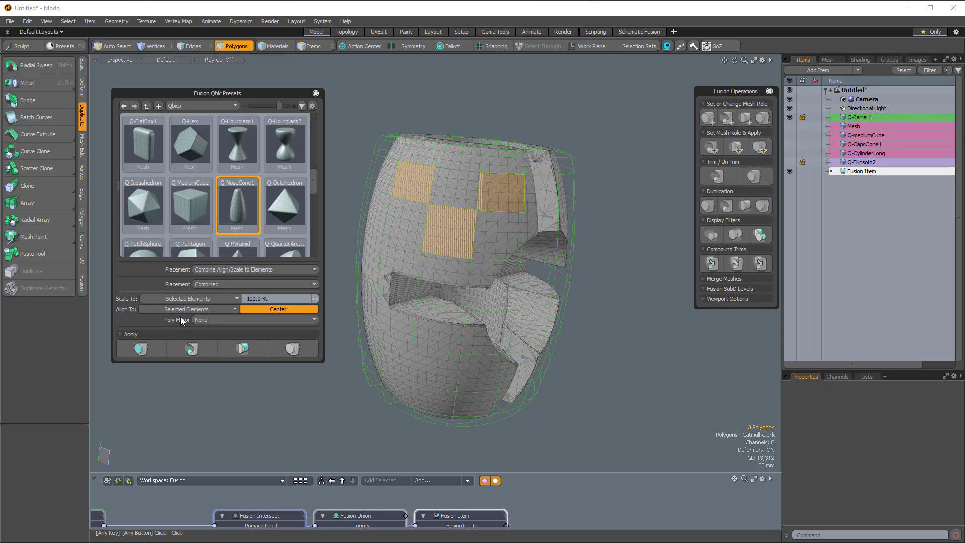
{"action": "left_click", "coordinate": [141, 349]}
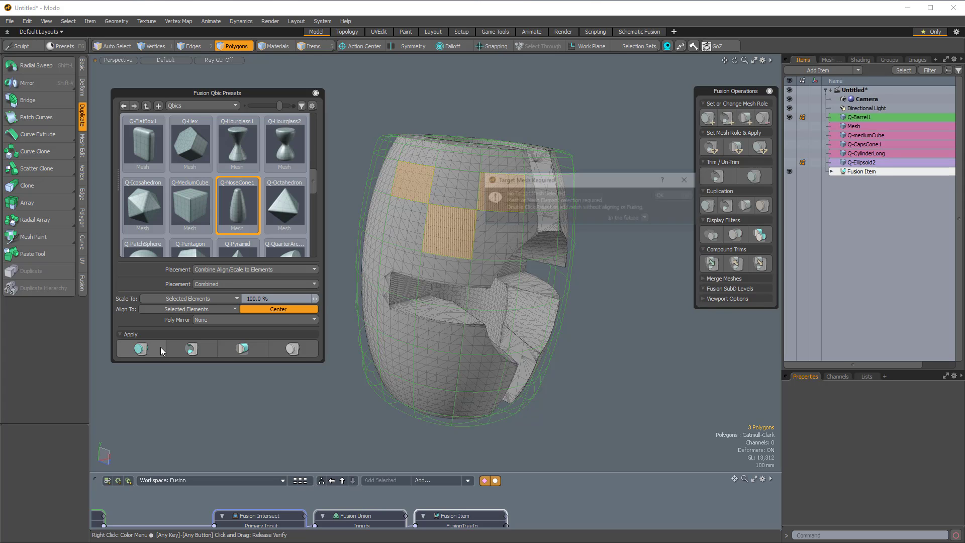
{"action": "left_click", "coordinate": [683, 196]}
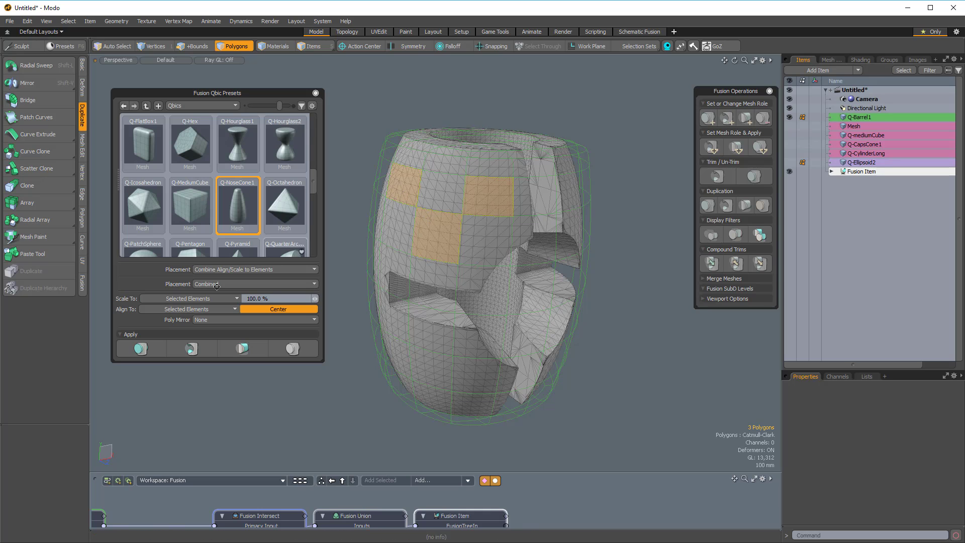
{"action": "left_click", "coordinate": [141, 348]}
{"action": "left_click", "coordinate": [682, 200]}
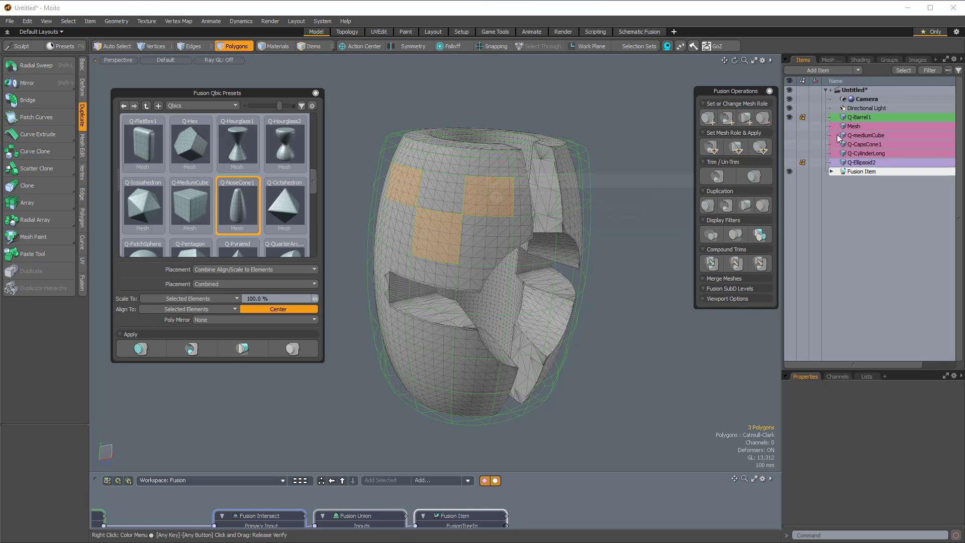
Step: Select Q-Barrel1 as the target item and apply Q-NoseCone1 as a primary mesh on its three selected polygons
{"action": "left_click", "coordinate": [871, 116]}
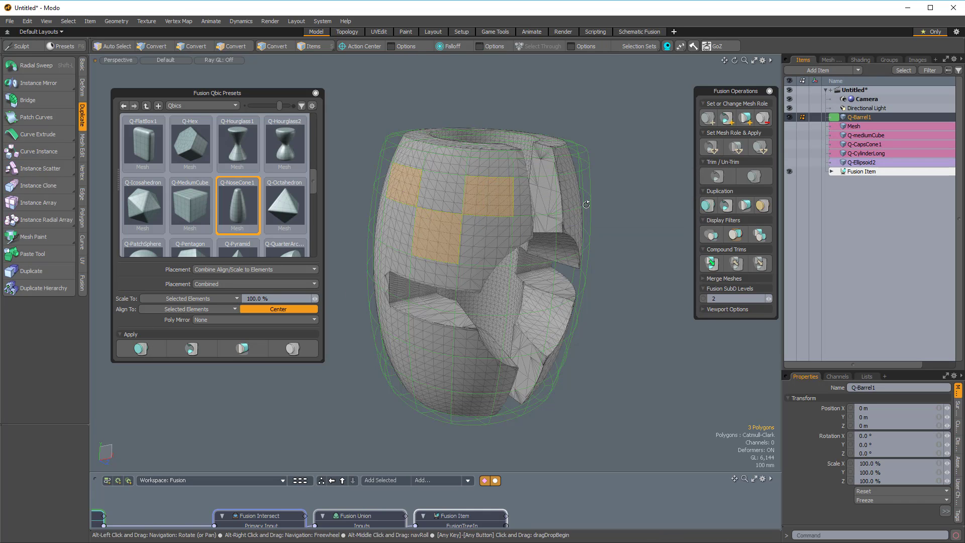
{"action": "key", "text": "3"}
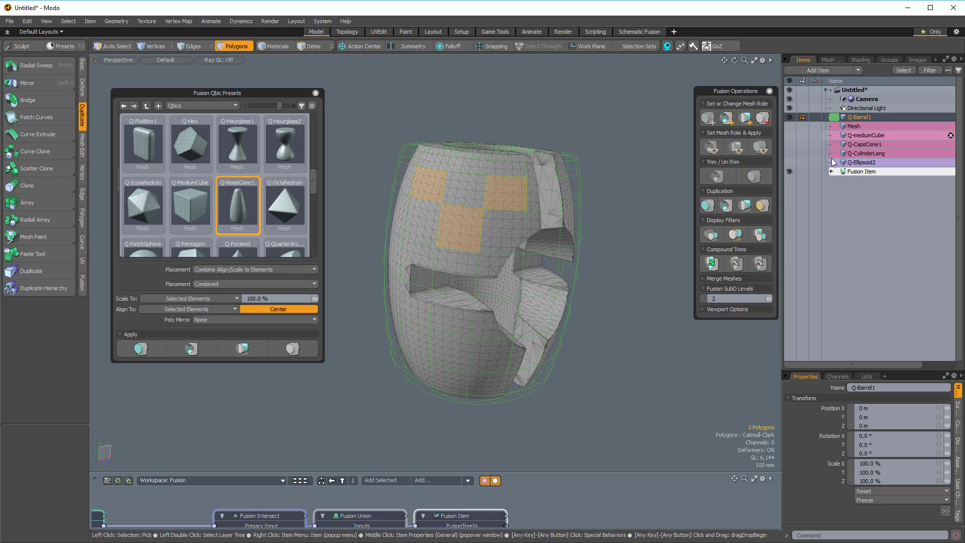
{"action": "left_click", "coordinate": [516, 193]}
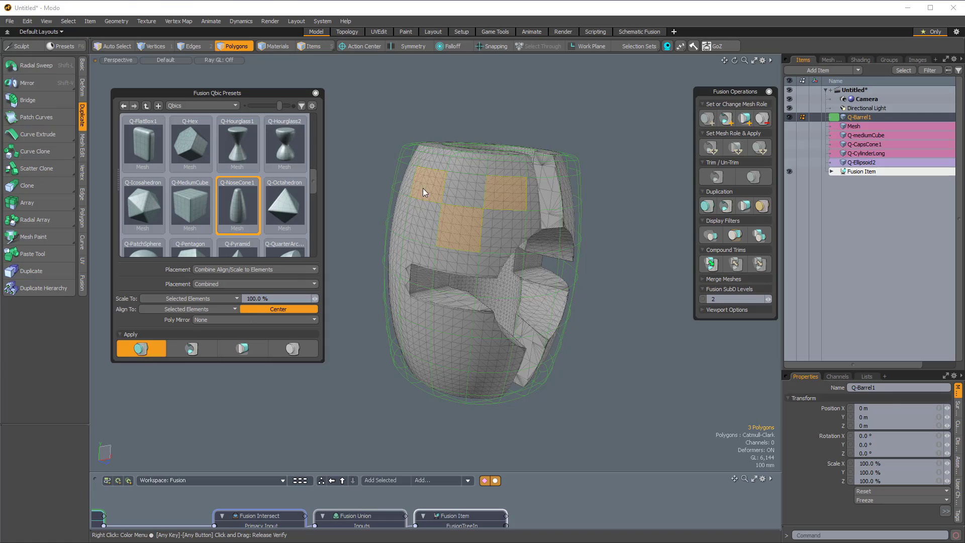
{"action": "left_click_drag", "start_coordinate": [567, 161], "coordinate": [460, 224], "text": "alt"}
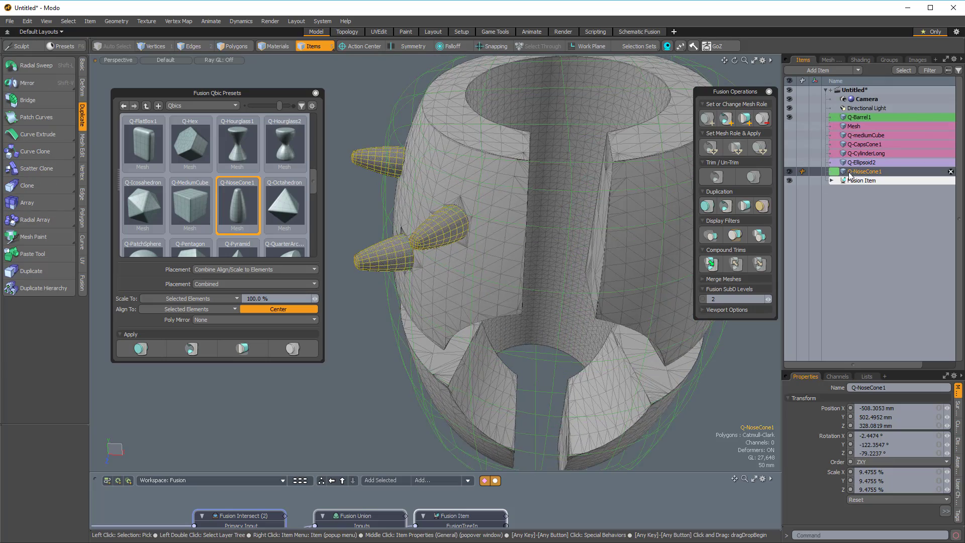
Step: Move Q-NoseCone1 directly below Q-Barrel1 in the item list and view the added cones
{"action": "left_click_drag", "start_coordinate": [862, 172], "coordinate": [857, 126]}
{"action": "left_click_drag", "start_coordinate": [417, 302], "coordinate": [432, 335], "text": "alt"}
{"action": "left_click_drag", "start_coordinate": [495, 224], "coordinate": [522, 265], "text": "alt"}
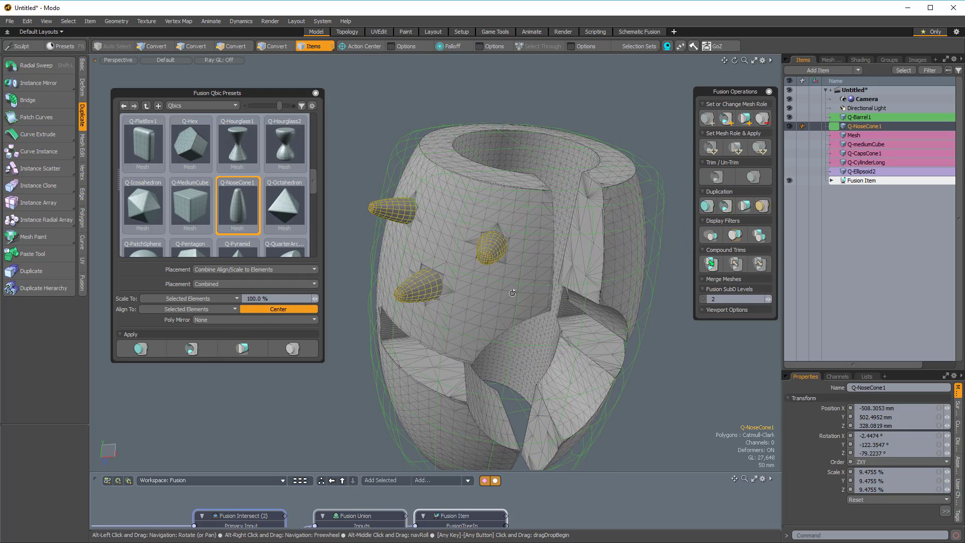
Step: Undo the item list reordering and the primary Q-NoseCone1 placement, returning to the three selected barrel polygons
{"action": "key", "text": "ctrl+z"}
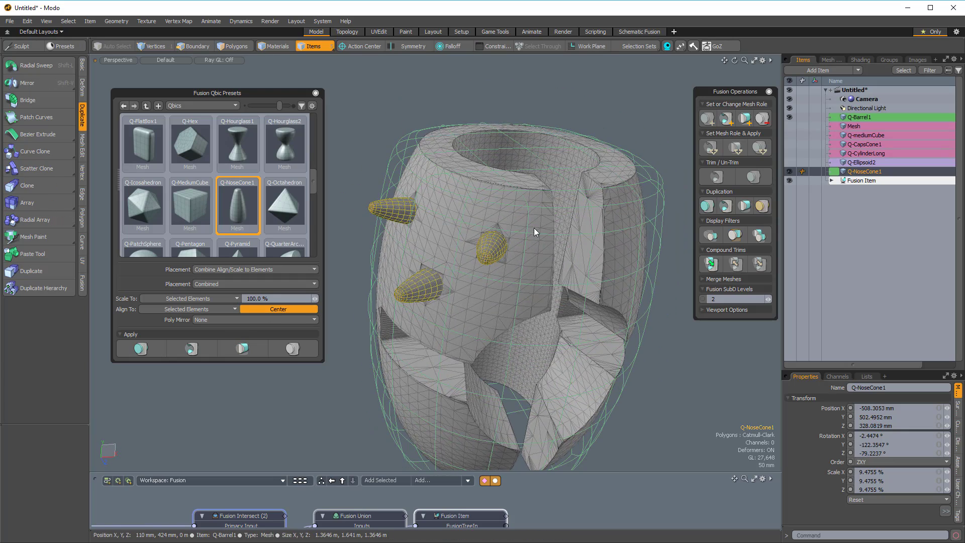
{"action": "key", "text": "ctrl+z"}
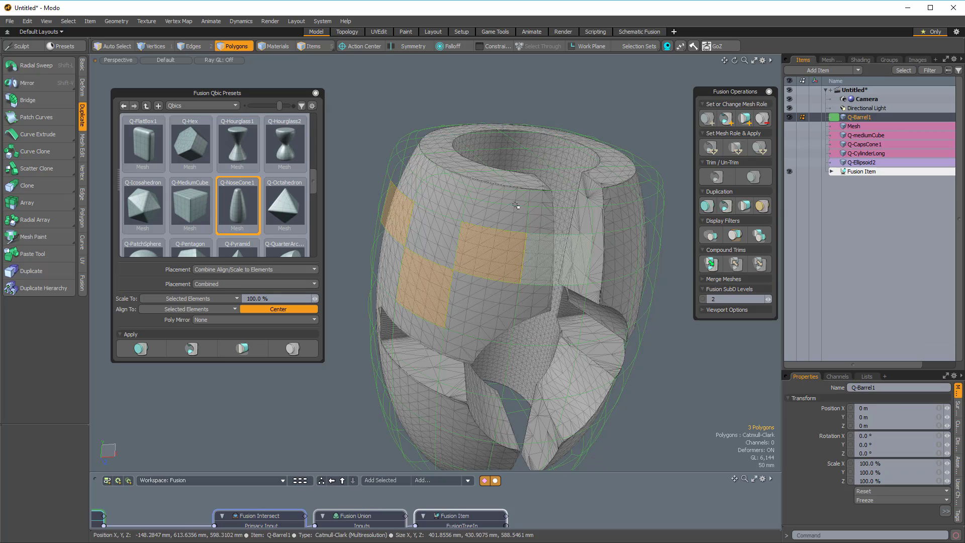
Step: Set the preset scale to 150% and apply Q-NoseCone1 as a subtractive mesh on the three selected polygons
{"action": "left_click", "coordinate": [290, 300]}
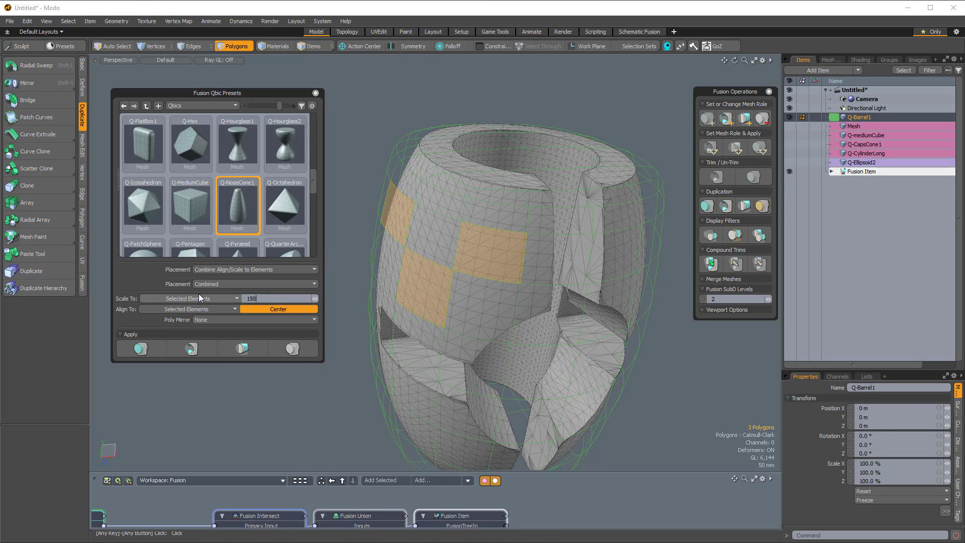
{"action": "left_click", "coordinate": [197, 344]}
{"action": "left_click_drag", "start_coordinate": [542, 190], "coordinate": [511, 147], "text": "alt"}
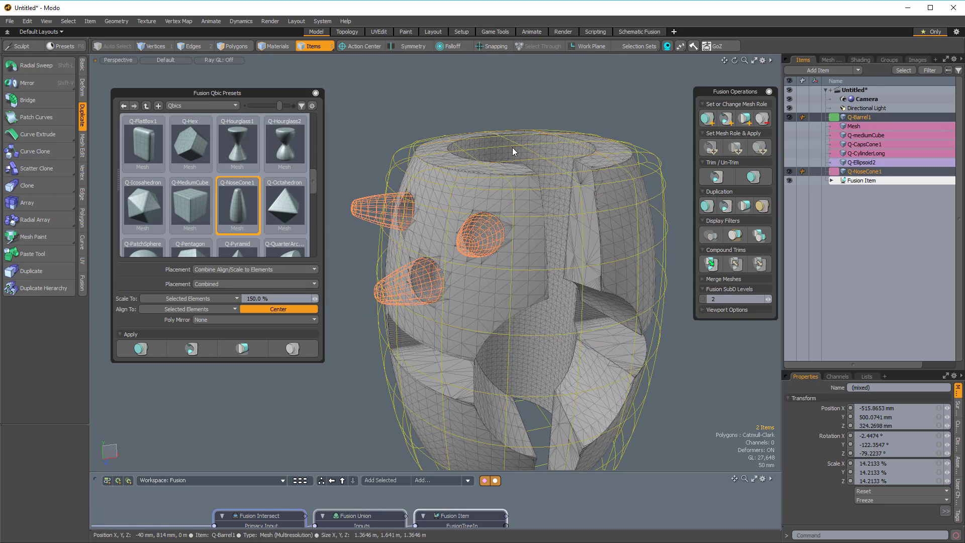
Step: Toggle the Fusion source mesh visibility to view the cone cuts, and undo back to the three-polygon selection
{"action": "key", "text": "ctrl+0"}
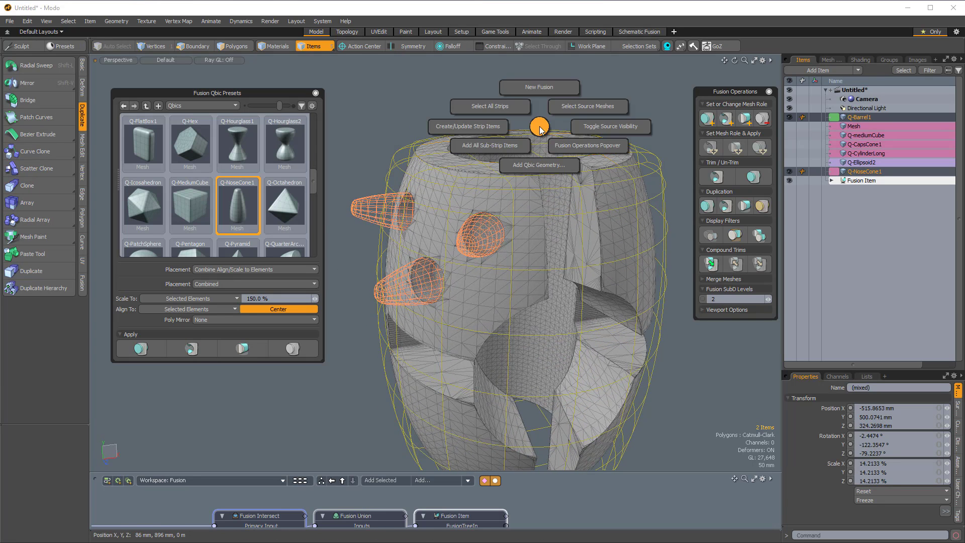
{"action": "left_click", "coordinate": [601, 125]}
{"action": "left_click_drag", "start_coordinate": [481, 300], "coordinate": [536, 204], "text": "alt"}
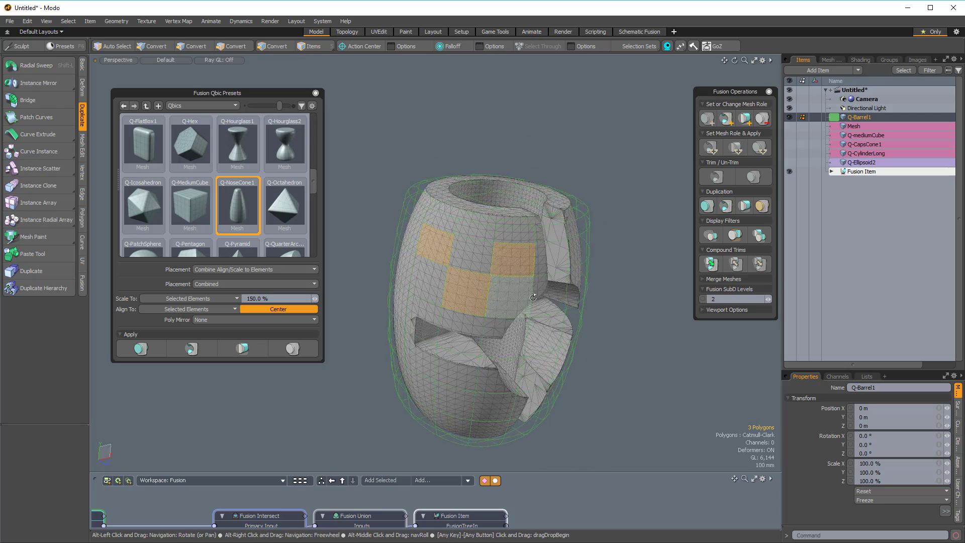
Step: Change the Q-Barrel1 selection to four spaced polygons around the barrel's upper row
{"action": "left_click_drag", "start_coordinate": [533, 297], "coordinate": [437, 358], "text": "alt"}
{"action": "left_click", "coordinate": [479, 245], "text": "shift"}
{"action": "left_click", "coordinate": [518, 232], "text": "shift"}
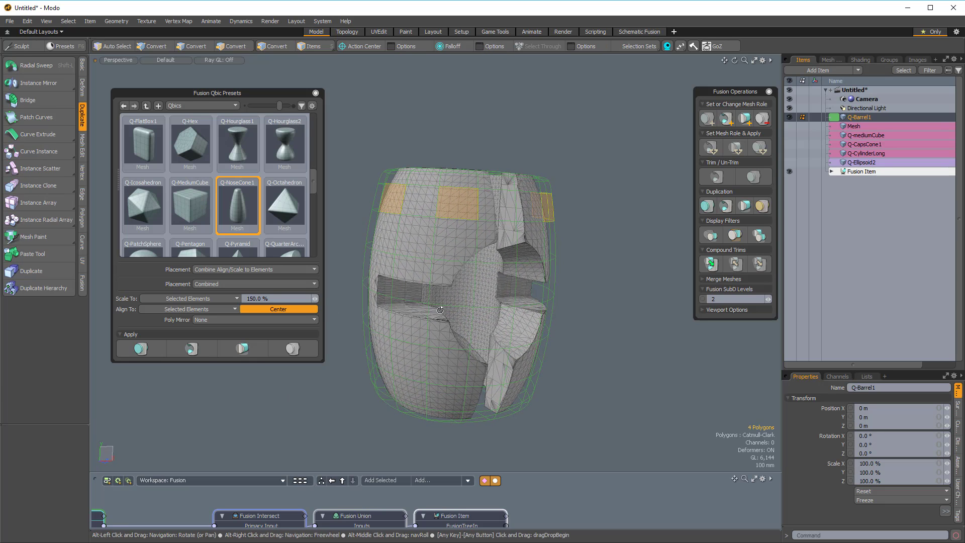
Step: Set Poly Mirror to Y and apply Q-NoseCone1 as a subtractive mesh on the selected polygons
{"action": "left_click", "coordinate": [199, 322]}
{"action": "left_click", "coordinate": [195, 334]}
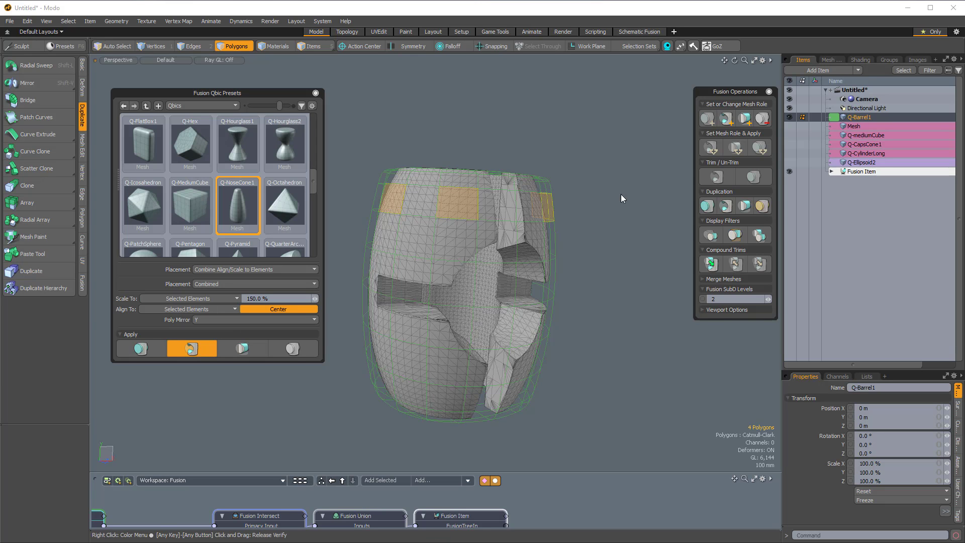
Step: Toggle the Fusion source mesh display and examine the mirrored Q-NoseCone1 cuts around the barrel
{"action": "left_click_drag", "start_coordinate": [603, 201], "coordinate": [582, 231], "text": "alt"}
{"action": "key", "text": "alt+f"}
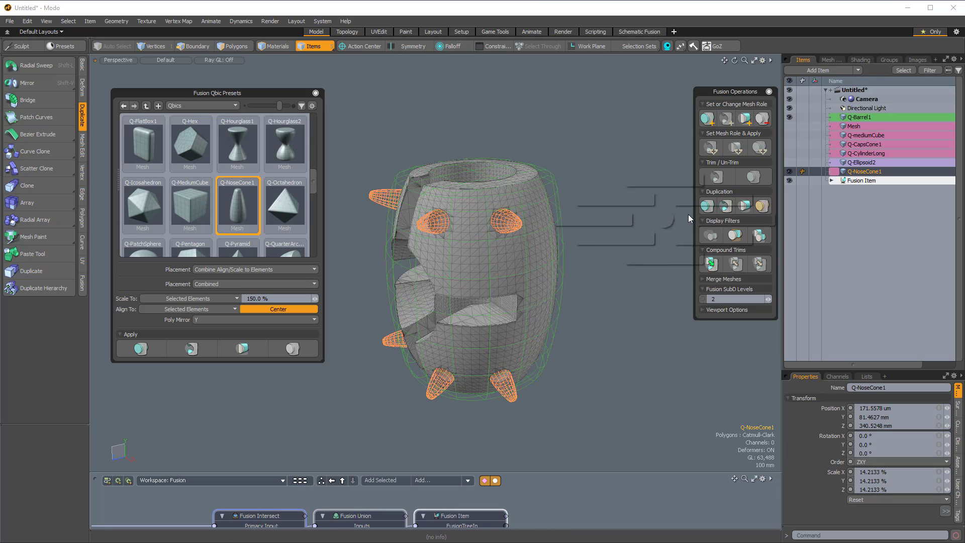
{"action": "left_click", "coordinate": [718, 217]}
{"action": "left_click_drag", "start_coordinate": [503, 261], "coordinate": [428, 217], "text": "alt"}
{"action": "left_click_drag", "start_coordinate": [518, 226], "coordinate": [621, 332], "text": "alt"}
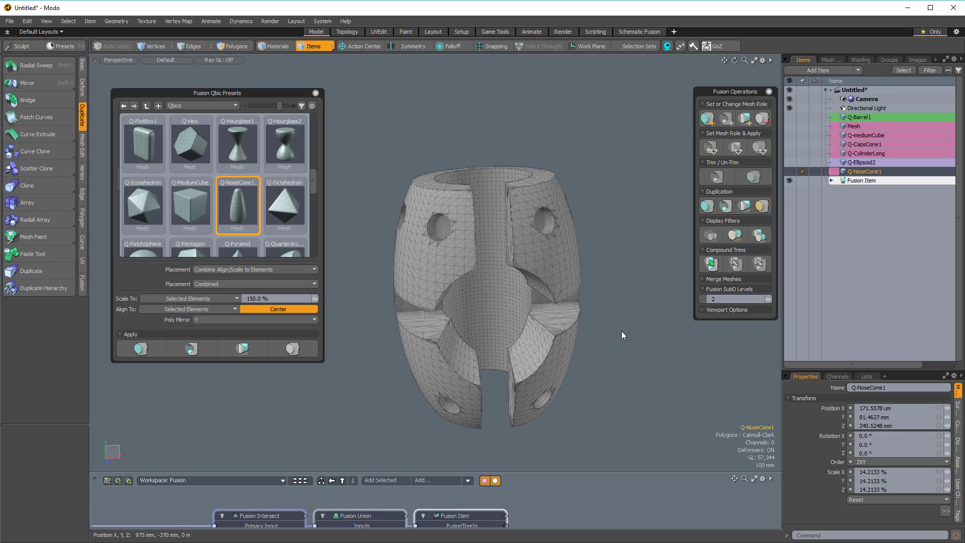
{"action": "key", "text": "ctrl+alt+f"}
{"action": "left_click", "coordinate": [664, 328]}
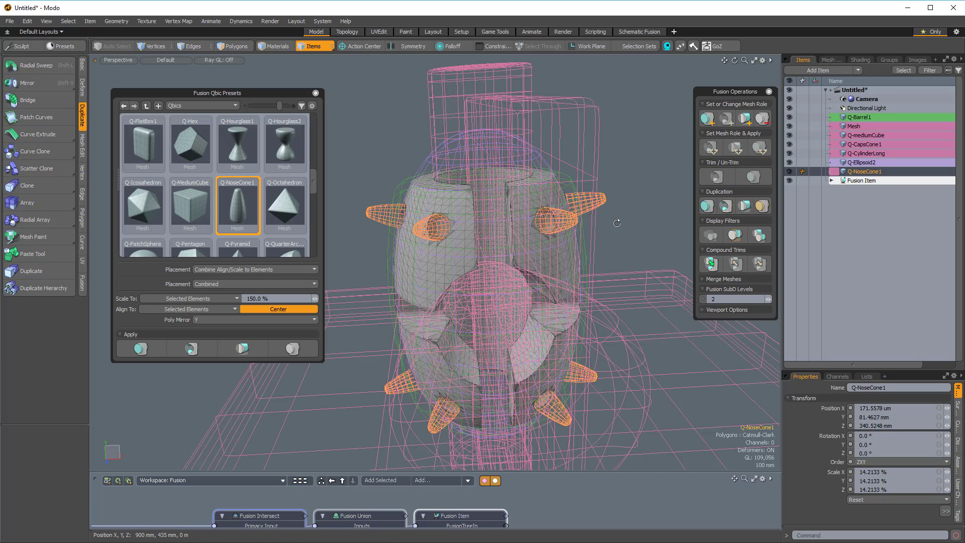
{"action": "key", "text": "ctrl+shift+f"}
{"action": "left_click", "coordinate": [647, 208]}
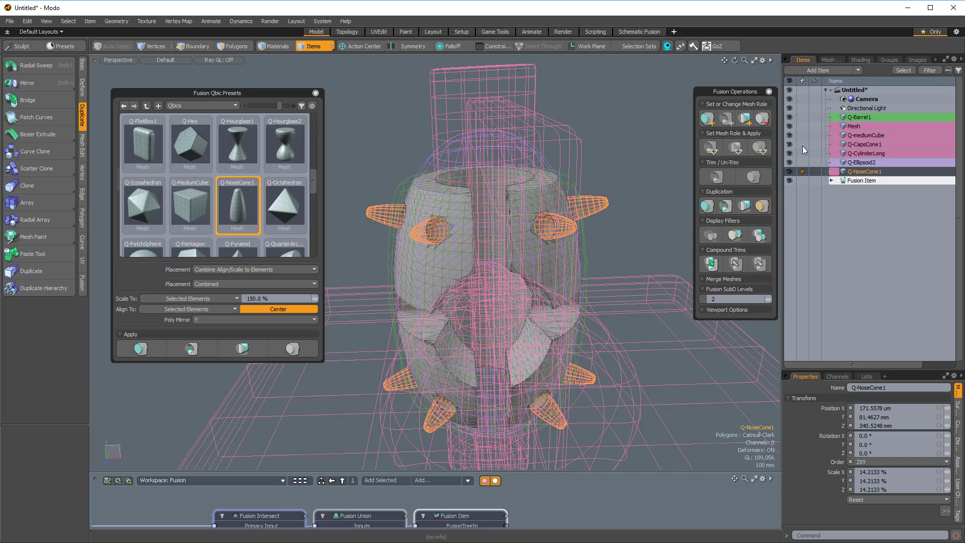
{"action": "left_click_drag", "start_coordinate": [559, 259], "coordinate": [571, 250], "text": "alt"}
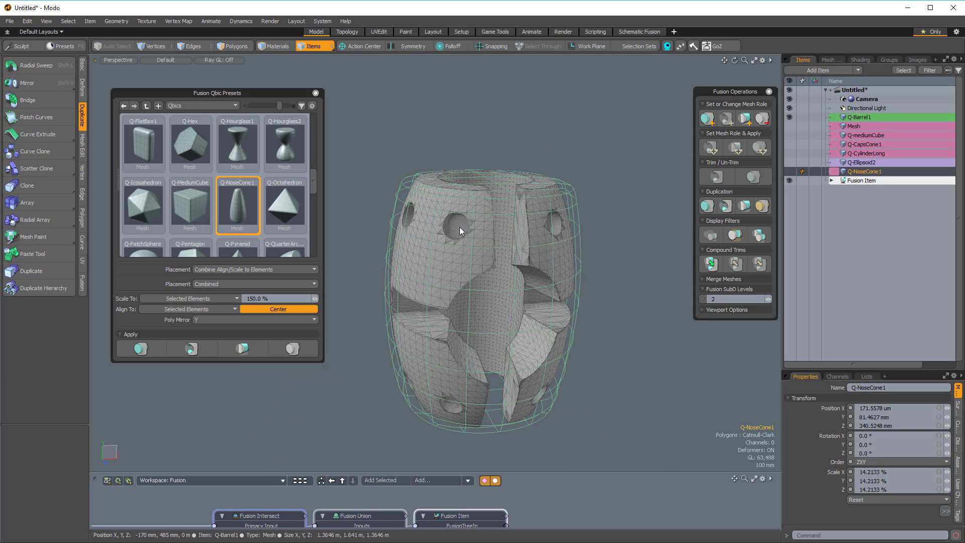
Step: Change the item selection from Q-NoseCone1 to Q-Barrel1 and examine the cone holes
{"action": "key", "text": "3"}
{"action": "left_click", "coordinate": [455, 227]}
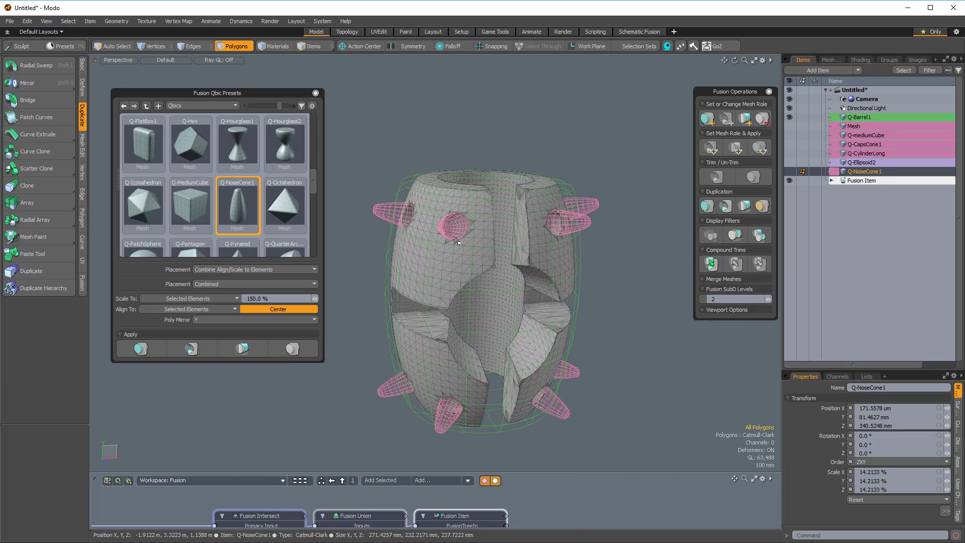
{"action": "key", "text": "5"}
{"action": "left_click", "coordinate": [441, 262]}
{"action": "left_click_drag", "start_coordinate": [441, 261], "coordinate": [496, 281], "text": "alt"}
{"action": "left_click", "coordinate": [576, 142]}
{"action": "left_click_drag", "start_coordinate": [576, 142], "coordinate": [544, 151], "text": "alt"}
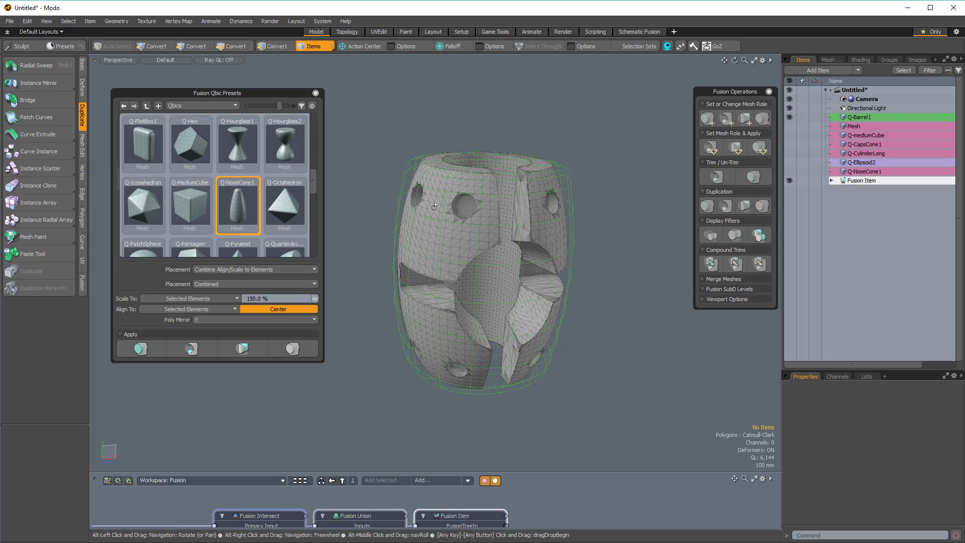
{"action": "left_click_drag", "start_coordinate": [468, 232], "coordinate": [434, 249], "text": "alt"}
{"action": "left_click", "coordinate": [434, 248]}
{"action": "left_click_drag", "start_coordinate": [505, 183], "coordinate": [513, 133], "text": "alt"}
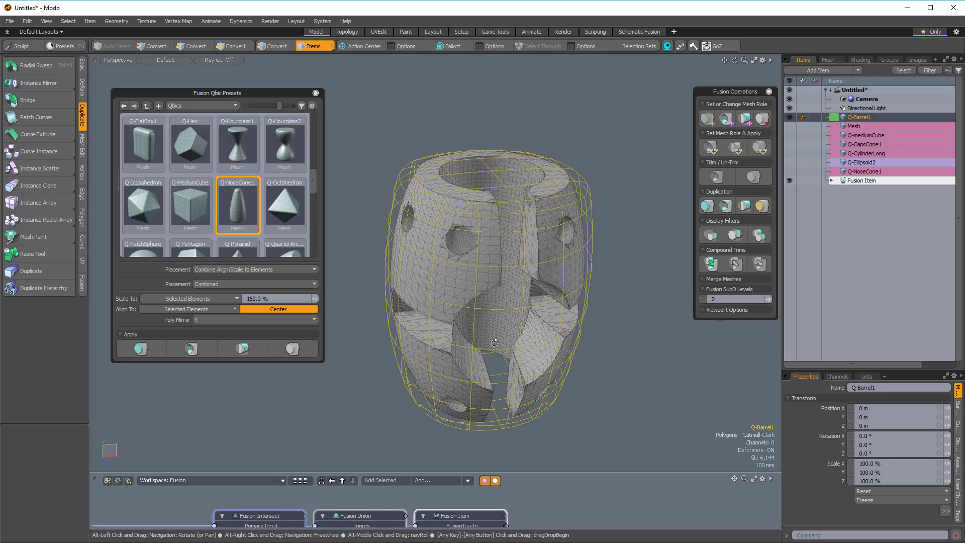
{"action": "left_click_drag", "start_coordinate": [493, 342], "coordinate": [489, 268], "text": "alt+shift"}
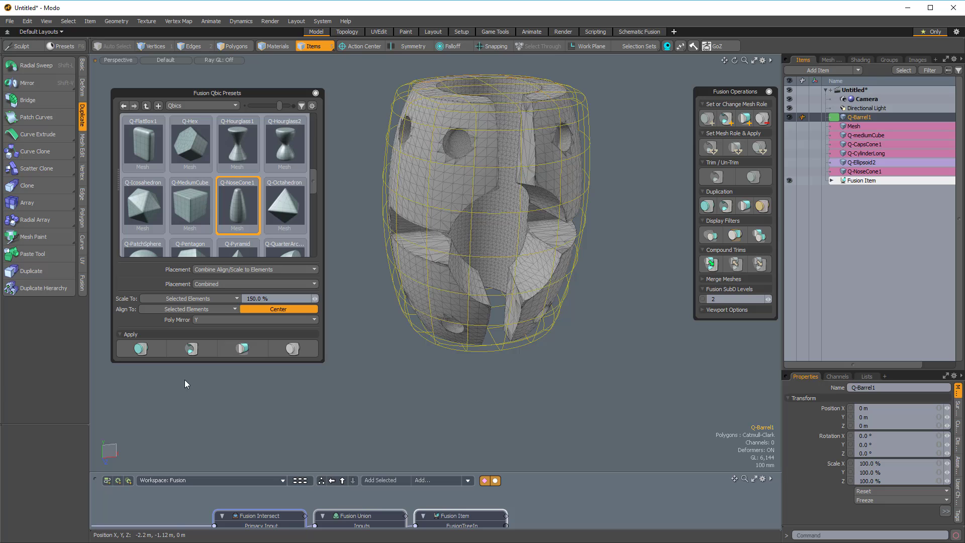
Step: Undo the subtractive cones back to the four-polygon selection on Q-Barrel1
{"action": "left_click", "coordinate": [237, 348]}
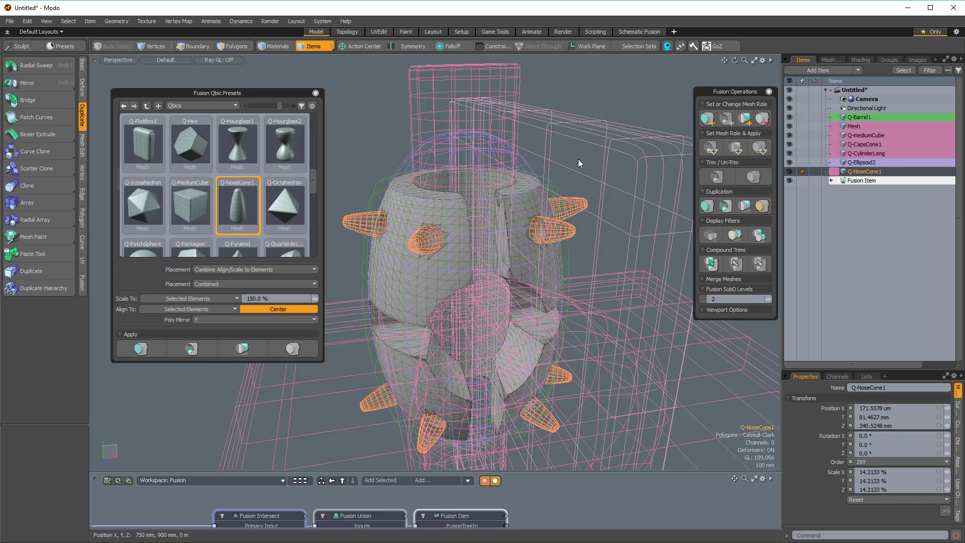
{"action": "key", "text": "ctrl+z"}
{"action": "key", "text": "ctrl+z"}
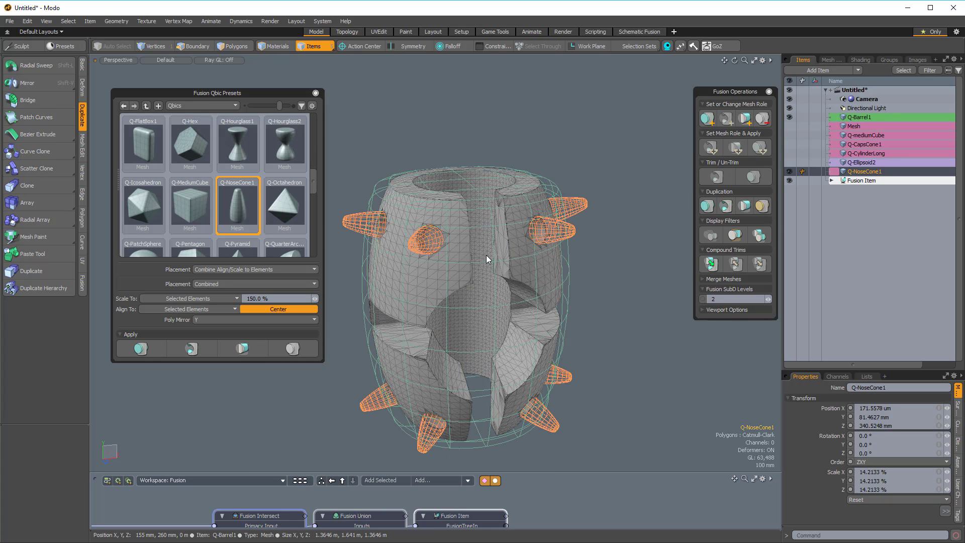
{"action": "key", "text": "ctrl+z"}
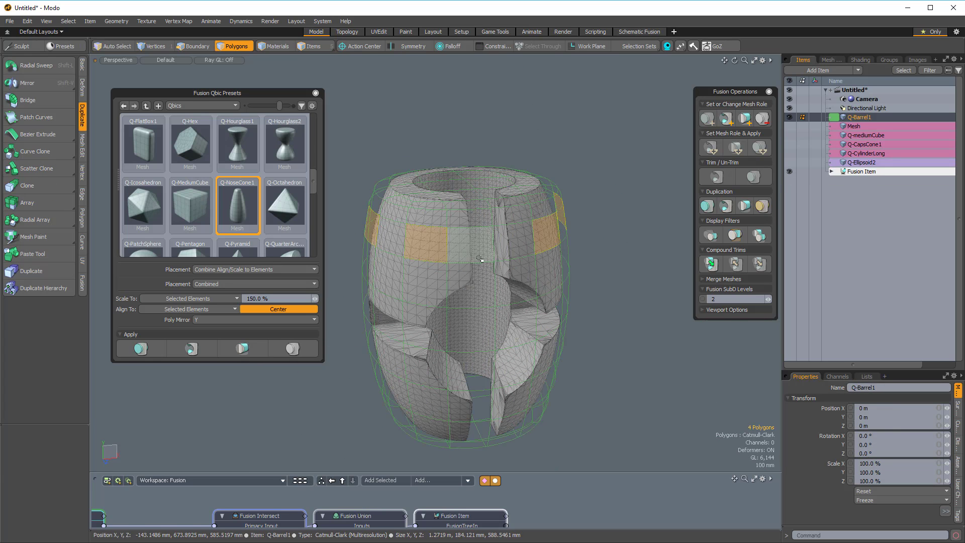
Step: Apply Q-NoseCone1 to the four selected polygons as a plain mesh with no Fusion role, and deselect it
{"action": "left_click_drag", "start_coordinate": [449, 342], "coordinate": [317, 241], "text": "alt"}
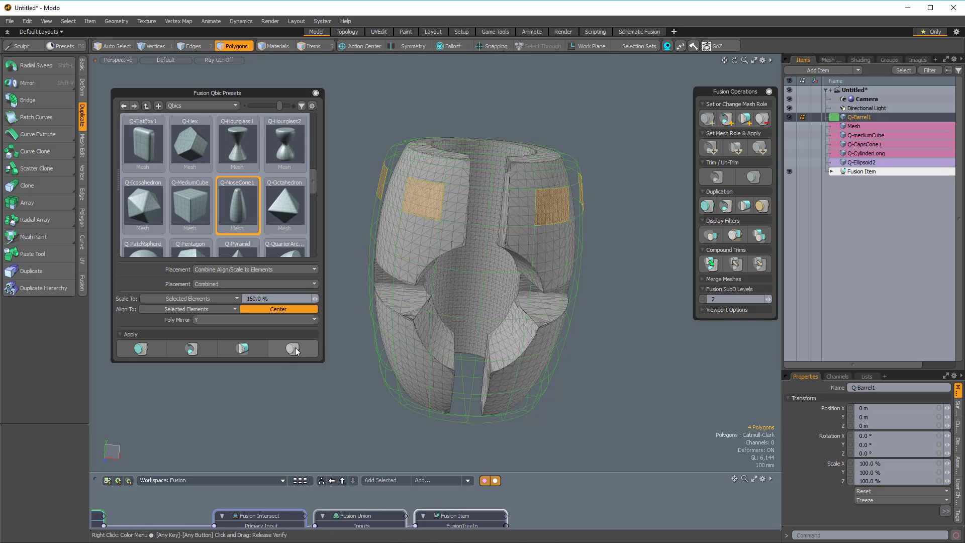
{"action": "left_click_drag", "start_coordinate": [300, 371], "coordinate": [336, 360], "text": "alt"}
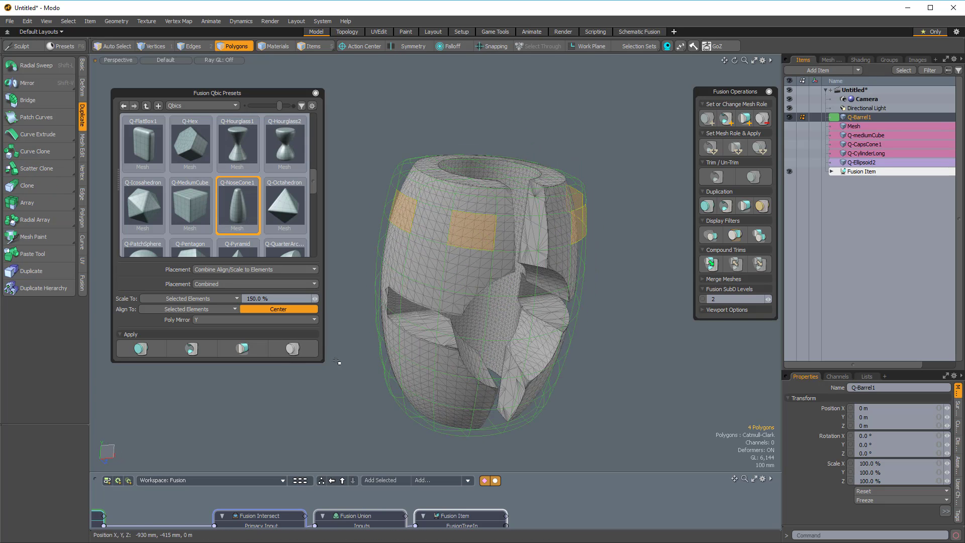
{"action": "left_click", "coordinate": [294, 348]}
{"action": "left_click_drag", "start_coordinate": [603, 243], "coordinate": [413, 413], "text": "alt"}
{"action": "left_click", "coordinate": [366, 232]}
{"action": "scroll", "coordinate": [366, 233], "scroll_direction": "down", "scroll_amount": 3}
{"action": "left_click_drag", "start_coordinate": [433, 182], "coordinate": [520, 173], "text": "alt"}
{"action": "scroll", "coordinate": [521, 173], "scroll_direction": "up", "scroll_amount": 1}
{"action": "left_click", "coordinate": [808, 192]}
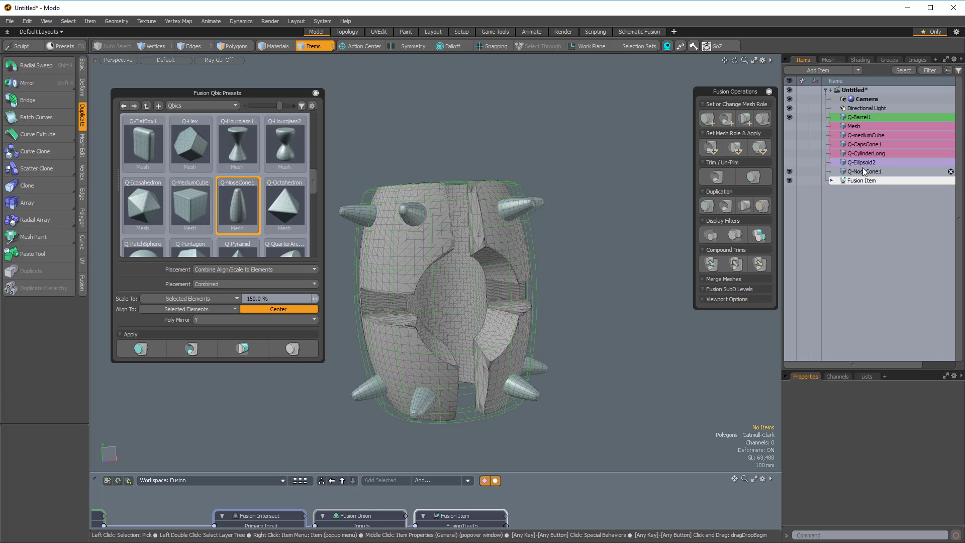
Step: Undo the plain mesh cones to restore the four-polygon selection on Q-Barrel1
{"action": "left_click_drag", "start_coordinate": [425, 307], "coordinate": [491, 378], "text": "alt"}
{"action": "key", "text": "ctrl+z"}
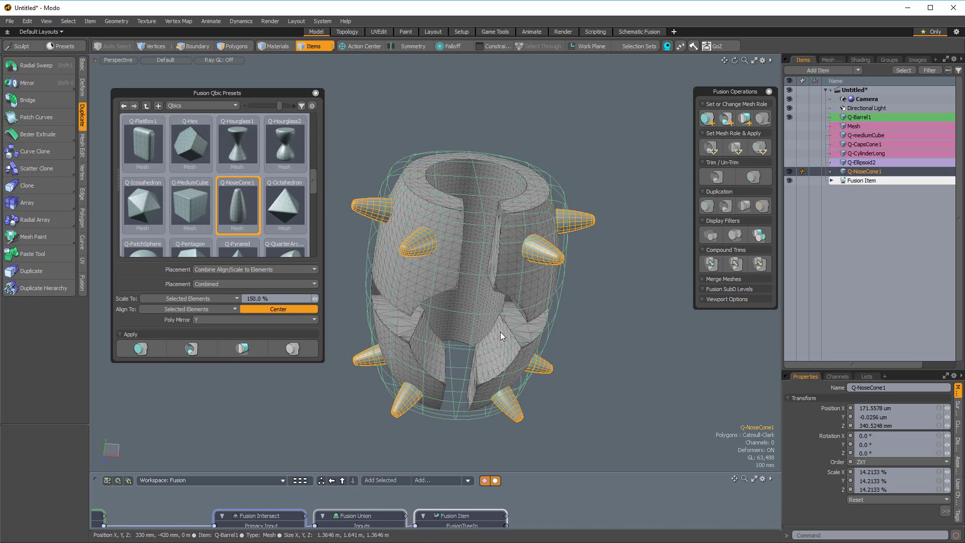
{"action": "key", "text": "ctrl+z"}
{"action": "left_click_drag", "start_coordinate": [523, 333], "coordinate": [537, 311], "text": "alt"}
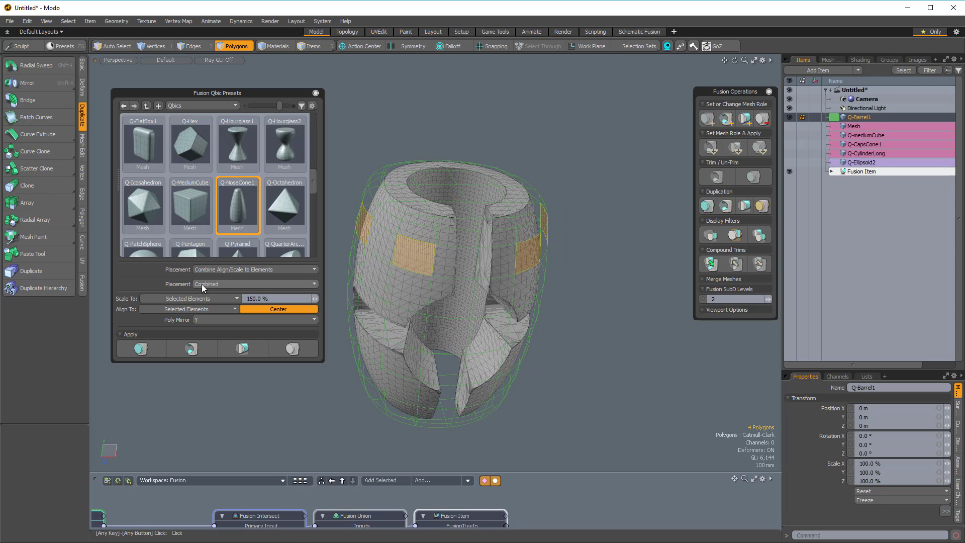
Step: Set the preset Placement to Multiple and apply Q-NoseCone1 as a primary mesh on the four selected polygons
{"action": "left_click", "coordinate": [200, 270]}
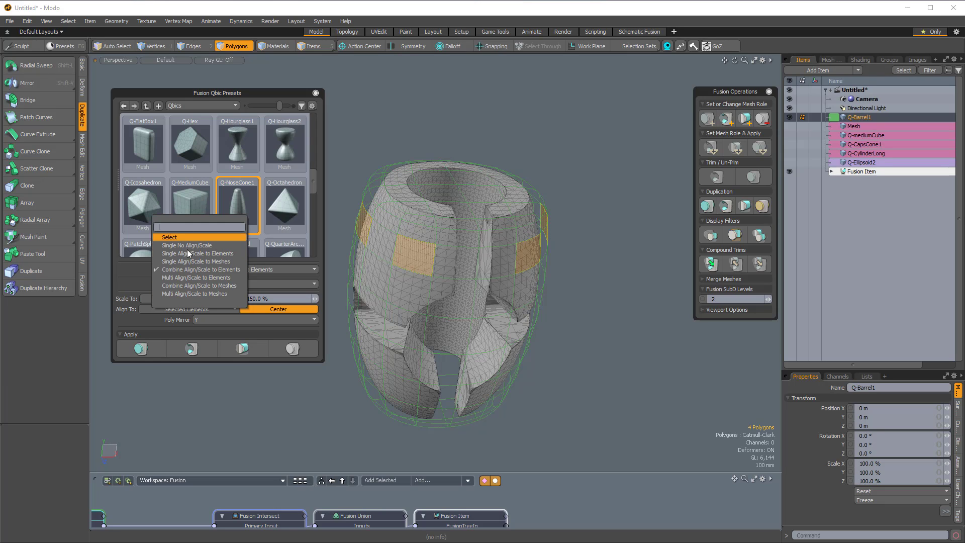
{"action": "left_click", "coordinate": [151, 279]}
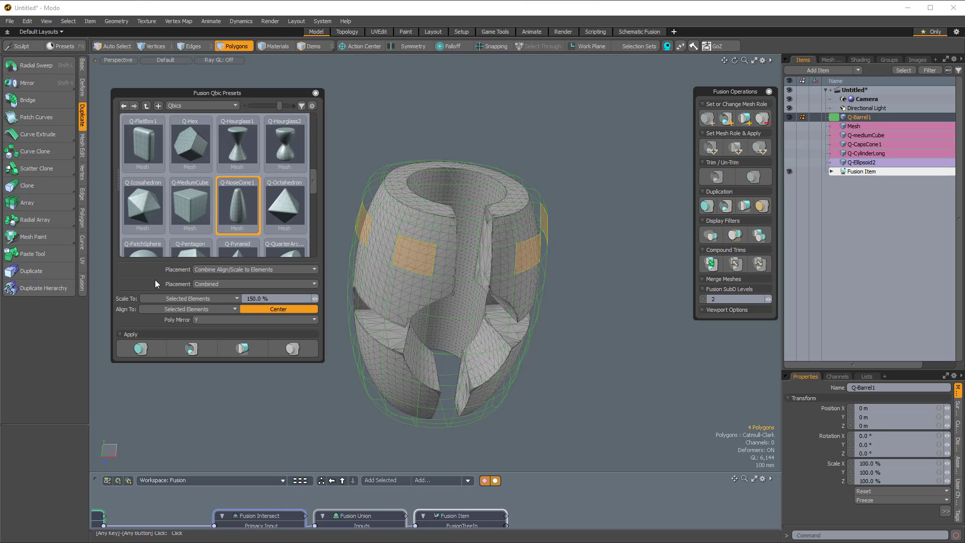
{"action": "left_click", "coordinate": [205, 284]}
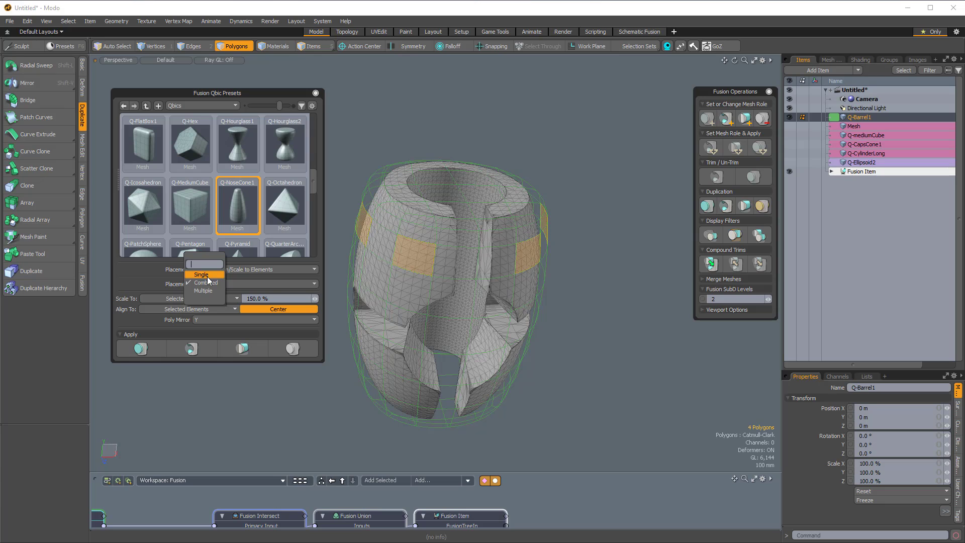
{"action": "left_click", "coordinate": [203, 290]}
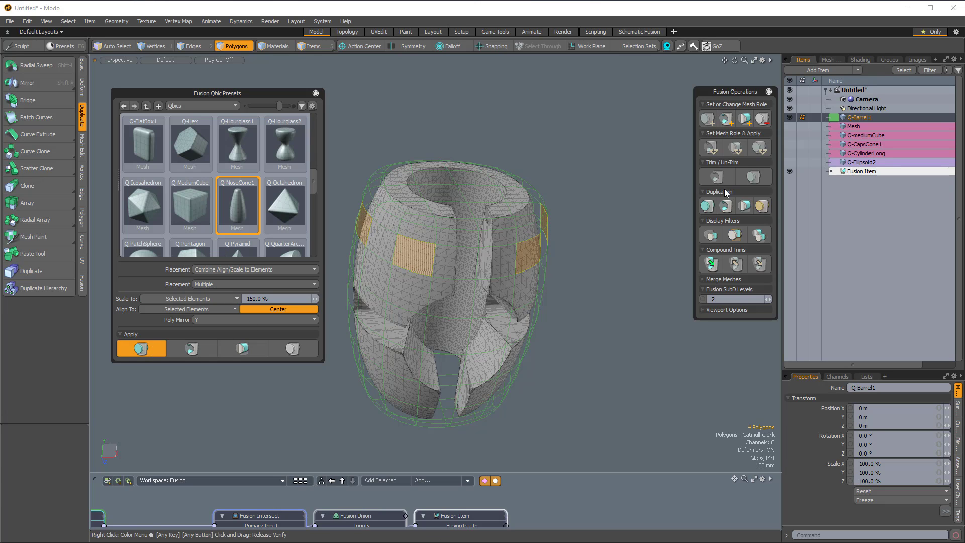
{"action": "left_click_drag", "start_coordinate": [484, 226], "coordinate": [395, 195], "text": "alt"}
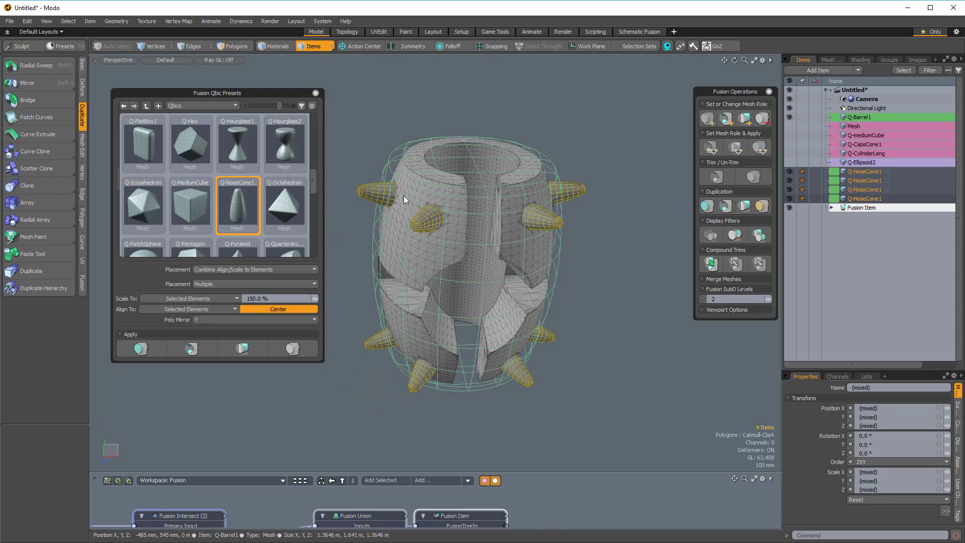
Step: Select individual Q-NoseCone1 items in the list to check how the cones are split into separate meshes
{"action": "left_click_drag", "start_coordinate": [542, 205], "coordinate": [546, 221], "text": "alt"}
{"action": "mouse_move", "coordinate": [381, 194]}
{"action": "left_mouse_down", "text": "alt"}
{"action": "mouse_move", "coordinate": [405, 200]}
{"action": "mouse_move", "coordinate": [386, 199]}
{"action": "left_mouse_up", "text": "alt"}
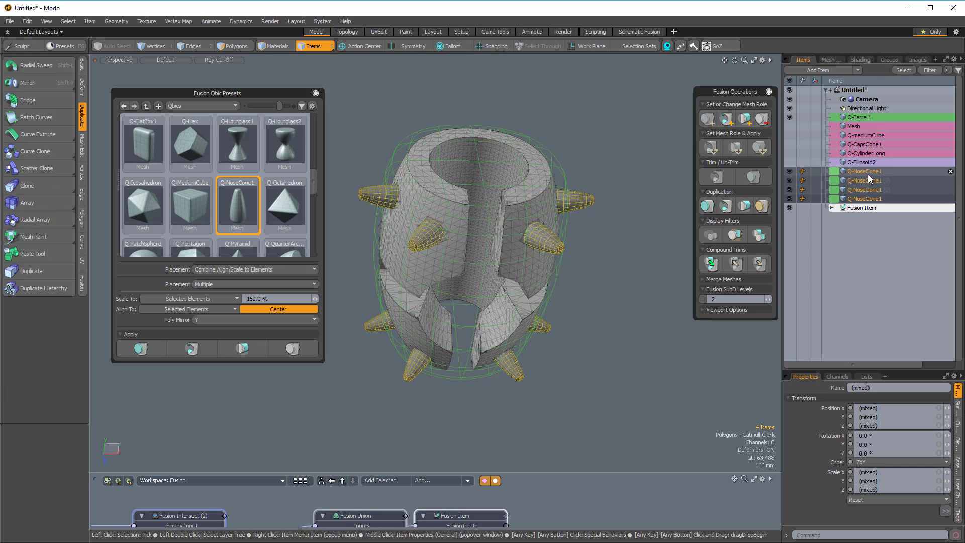
{"action": "left_click", "coordinate": [867, 174]}
{"action": "left_click_drag", "start_coordinate": [611, 158], "coordinate": [618, 333], "text": "alt"}
{"action": "left_click", "coordinate": [865, 199]}
Step: Undo the multiple primary cones back to the four-polygon selection on the barrel
{"action": "key", "text": "ctrl+z"}
{"action": "key", "text": "ctrl+z"}
{"action": "key", "text": "ctrl+z"}
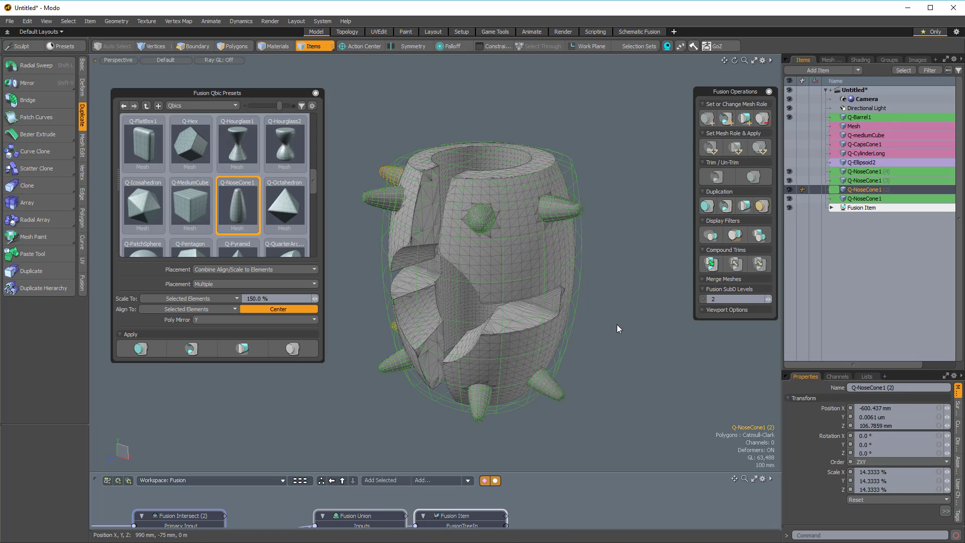
{"action": "left_click_drag", "start_coordinate": [372, 339], "coordinate": [605, 291], "text": "alt"}
{"action": "scroll", "coordinate": [567, 284], "scroll_direction": "up", "scroll_amount": 1}
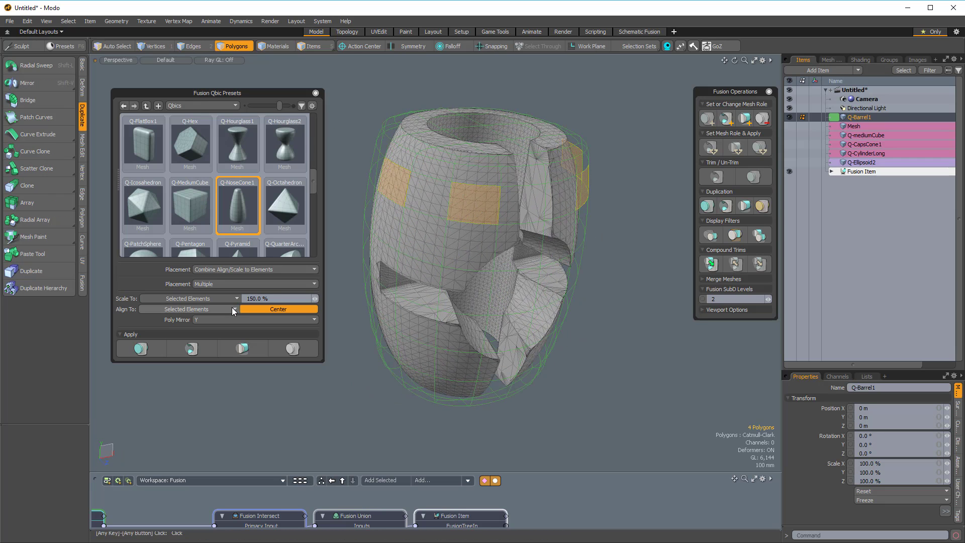
Step: Set the preset Placement to Single and apply Q-NoseCone1 as a primary mesh across the four selected polygons
{"action": "left_click", "coordinate": [220, 285]}
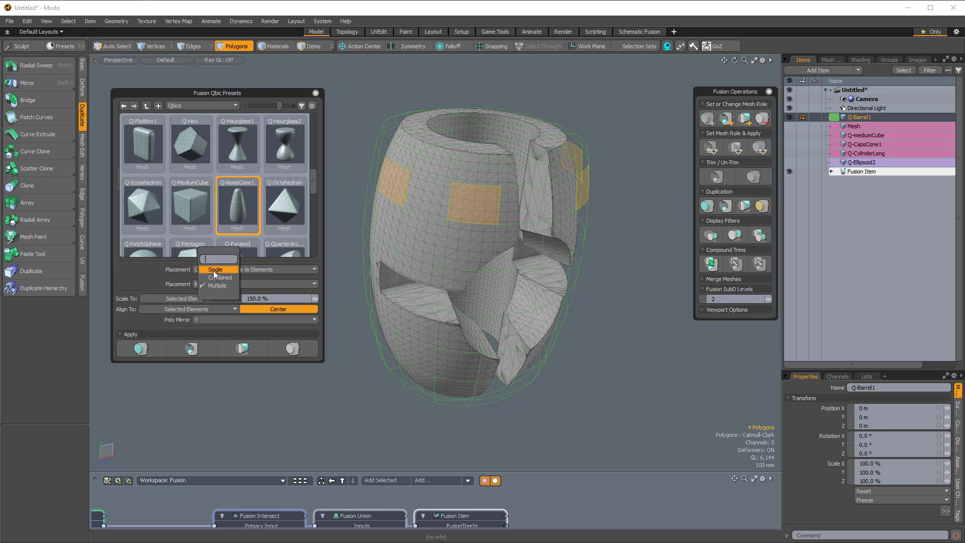
{"action": "left_click", "coordinate": [219, 272]}
{"action": "left_click_drag", "start_coordinate": [372, 302], "coordinate": [406, 232], "text": "alt"}
{"action": "left_click_drag", "start_coordinate": [553, 222], "coordinate": [468, 193], "text": "alt"}
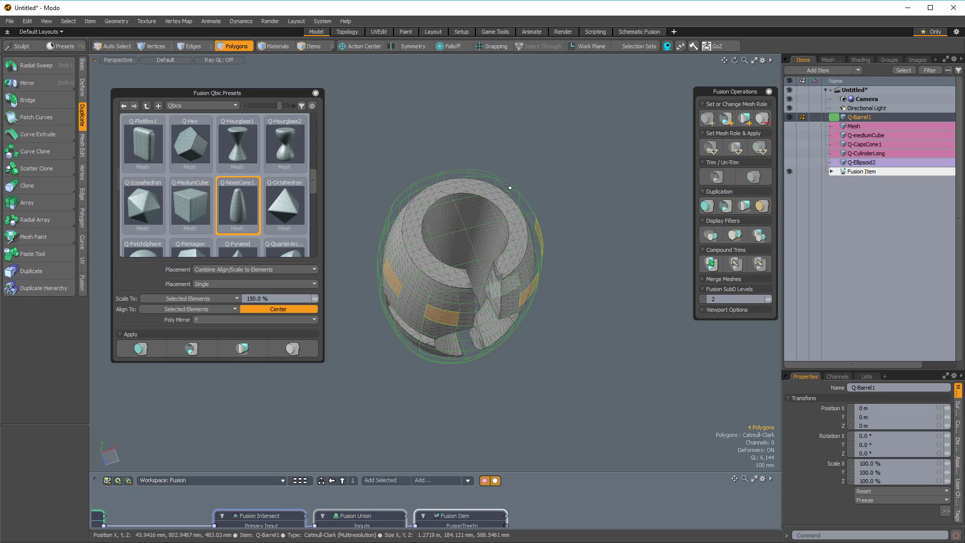
{"action": "left_click", "coordinate": [161, 351]}
{"action": "left_click", "coordinate": [515, 156]}
{"action": "left_click_drag", "start_coordinate": [515, 155], "coordinate": [548, 236], "text": "alt"}
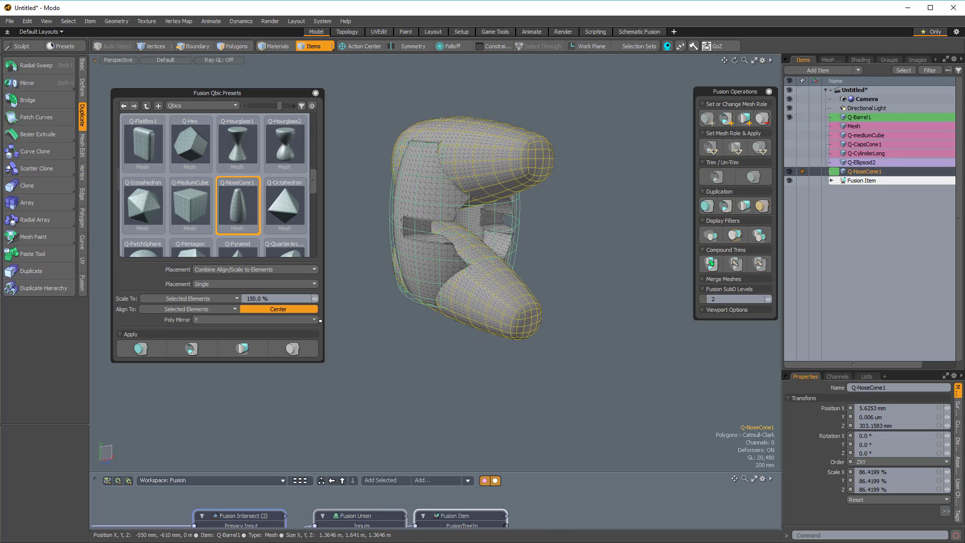
Step: Undo the single mirrored cone placement and set Poly Mirror to None
{"action": "key", "text": "ctrl+z"}
{"action": "left_click", "coordinate": [246, 318]}
{"action": "left_click", "coordinate": [247, 308]}
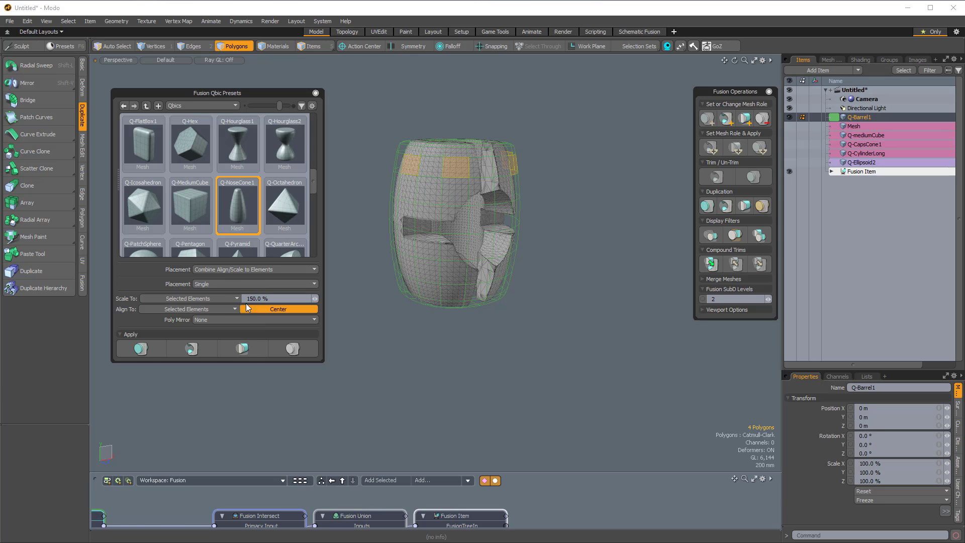
Step: Try Q-NoseCone1 as one unmirrored primary mesh on the four selected polygons, and undo it
{"action": "left_click_drag", "start_coordinate": [510, 109], "coordinate": [511, 145], "text": "alt"}
{"action": "key", "text": "ctrl+z"}
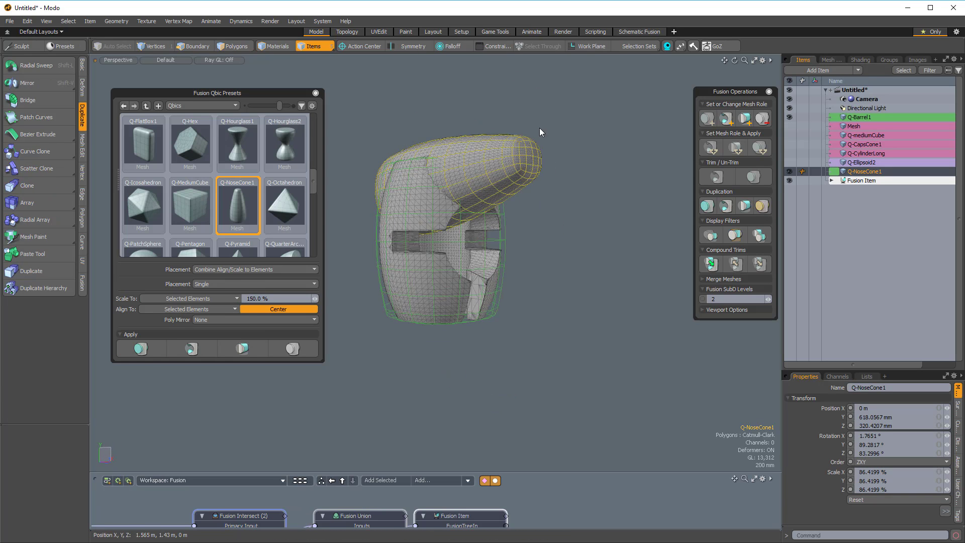
{"action": "left_click_drag", "start_coordinate": [486, 187], "coordinate": [468, 190], "text": "alt"}
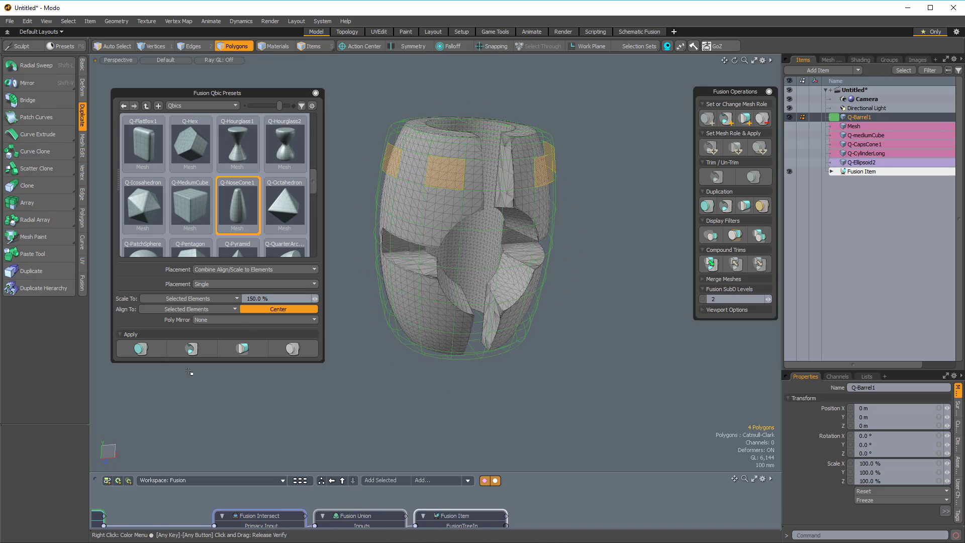
Step: Extend the Q-Barrel1 selection to eight polygons in the upper and lower rows, and try Q-NoseCone1 as a single subtractive mesh
{"action": "left_click_drag", "start_coordinate": [520, 175], "coordinate": [536, 149], "text": "alt"}
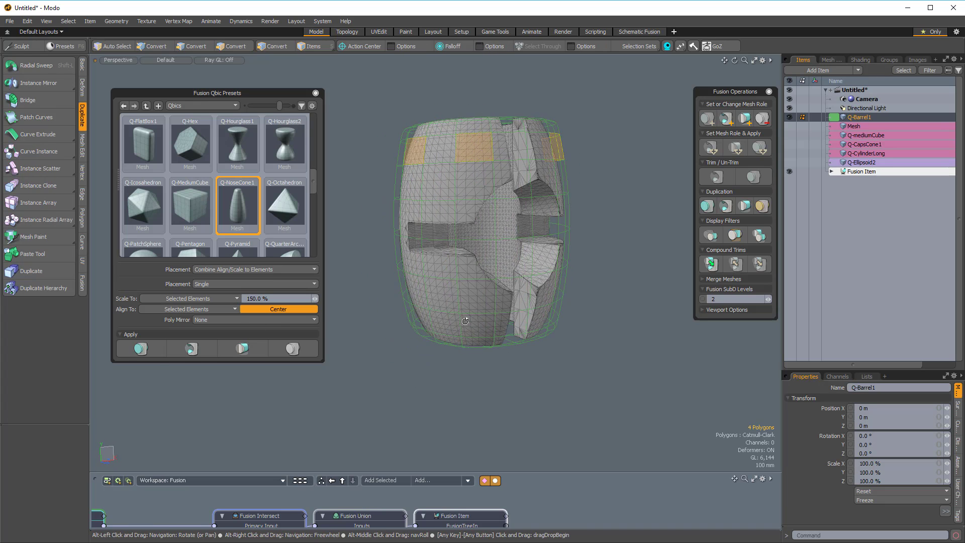
{"action": "left_click_drag", "start_coordinate": [482, 320], "coordinate": [533, 322], "text": "alt"}
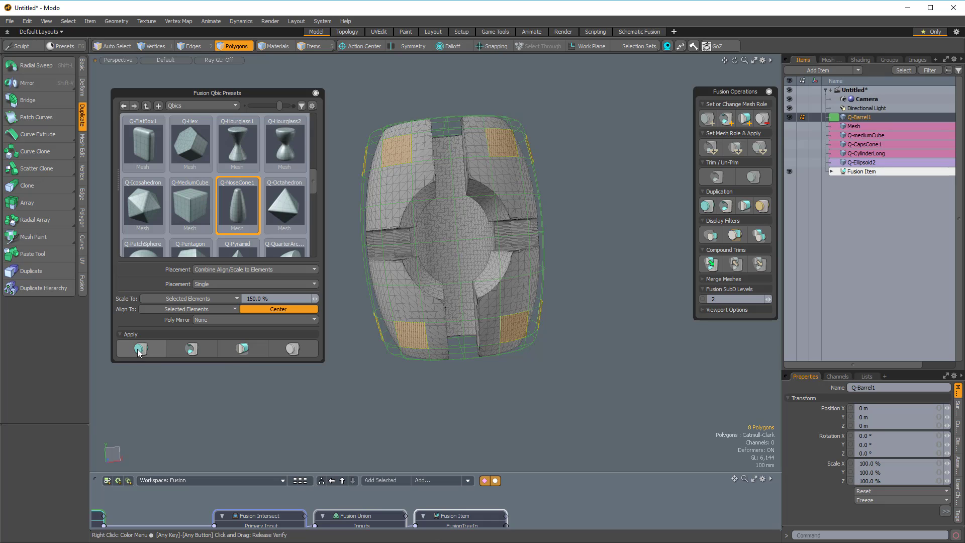
{"action": "left_click", "coordinate": [196, 348]}
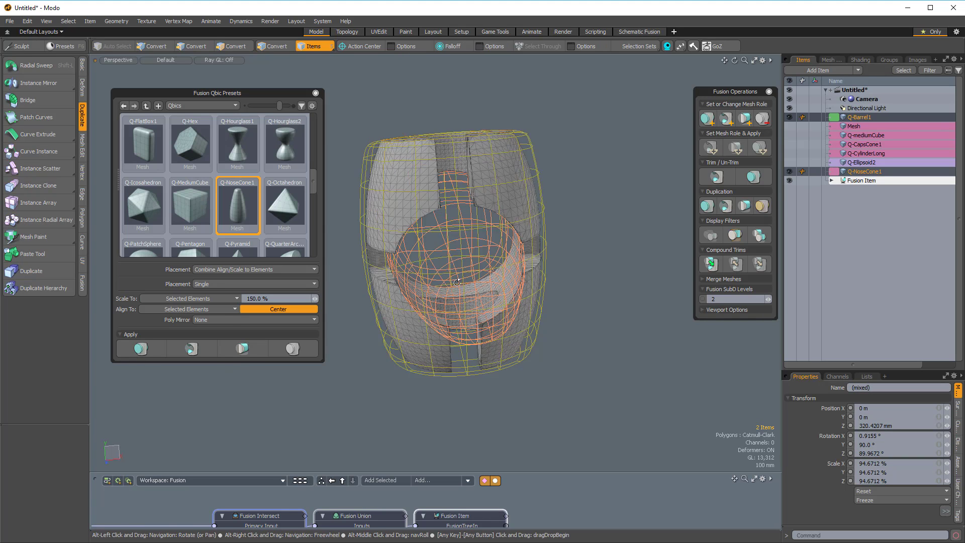
{"action": "left_click_drag", "start_coordinate": [457, 282], "coordinate": [608, 236], "text": "alt"}
{"action": "key", "text": "ctrl+z"}
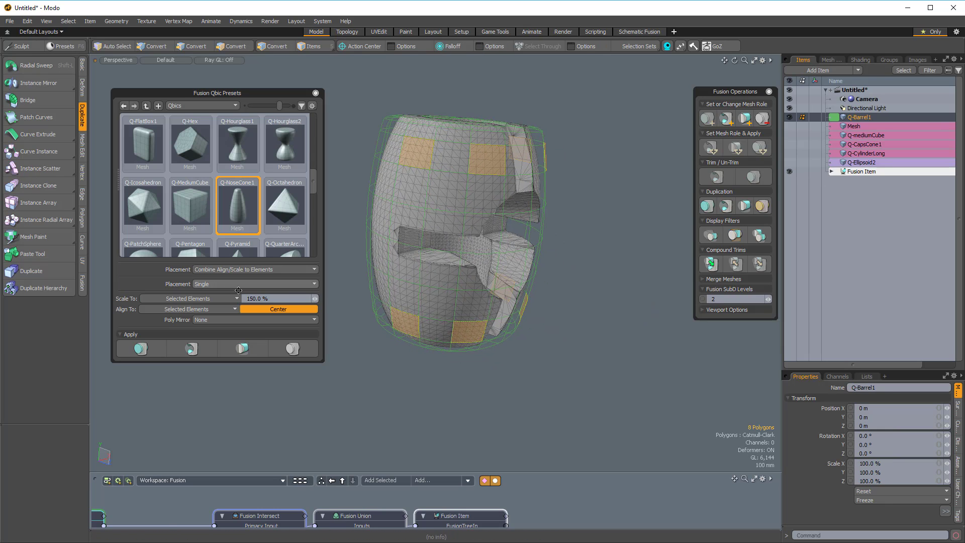
Step: Set the preset Placement to Combined, apply Q-NoseCone1 as a subtractive mesh on the eight selected polygons, and close the Qbic presets palette
{"action": "left_click", "coordinate": [226, 285]}
{"action": "left_click", "coordinate": [226, 292]}
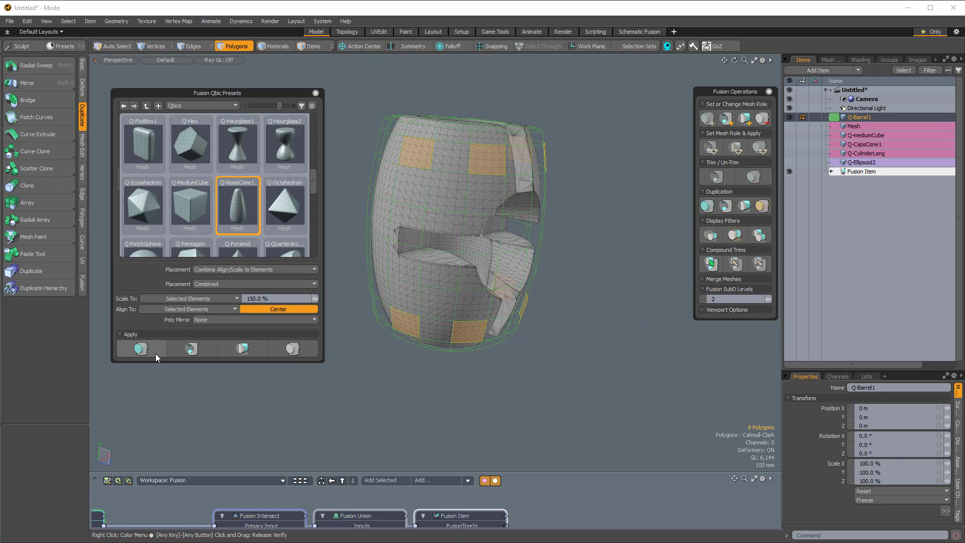
{"action": "left_click", "coordinate": [593, 129]}
{"action": "left_click_drag", "start_coordinate": [593, 128], "coordinate": [558, 266], "text": "alt"}
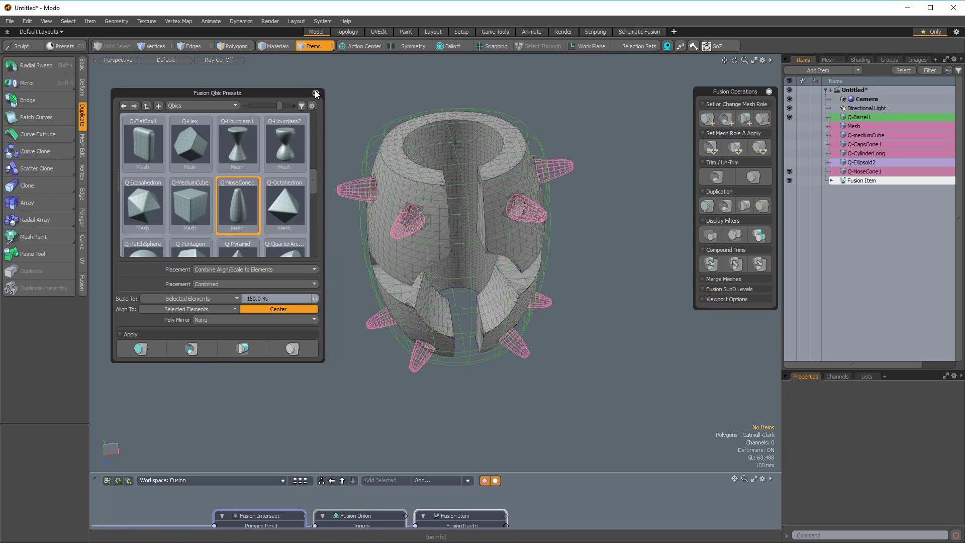
{"action": "left_click", "coordinate": [316, 93]}
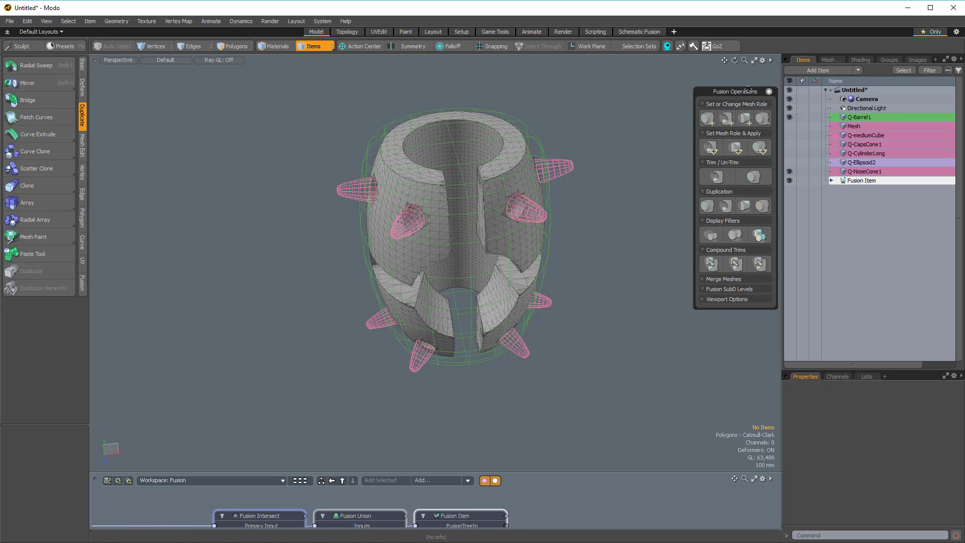
Step: Move the Fusion Operations palette clear of the model and reorder Q-NoseCone1 to sit above Q-Ellipsoid2 in the item list
{"action": "left_click_drag", "start_coordinate": [748, 91], "coordinate": [212, 85]}
{"action": "left_click_drag", "start_coordinate": [533, 327], "coordinate": [559, 310], "text": "alt"}
{"action": "left_click", "coordinate": [340, 201]}
{"action": "left_click_drag", "start_coordinate": [347, 221], "coordinate": [370, 236], "text": "alt"}
{"action": "left_click_drag", "start_coordinate": [866, 172], "coordinate": [868, 158]}
{"action": "left_click_drag", "start_coordinate": [548, 302], "coordinate": [503, 196], "text": "alt"}
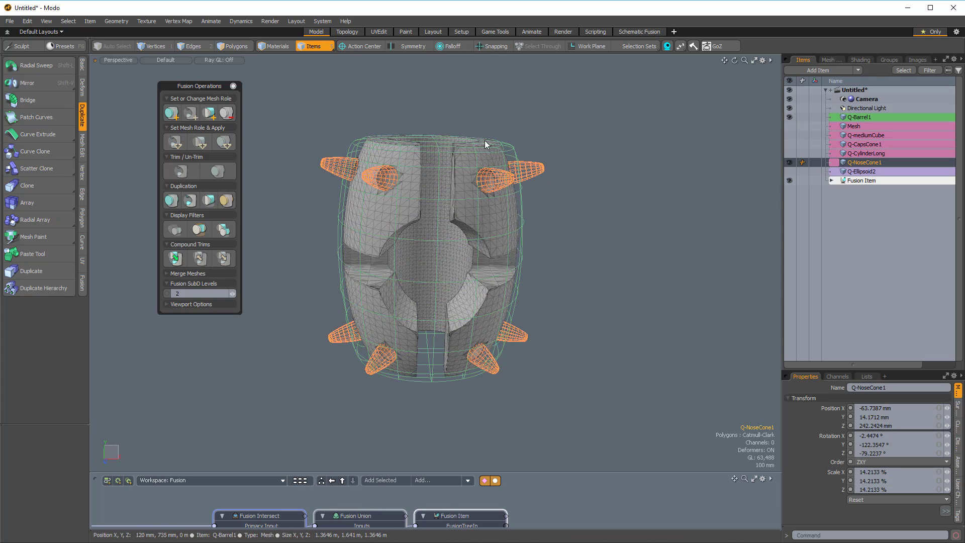
{"action": "left_click_drag", "start_coordinate": [490, 329], "coordinate": [636, 314], "text": "alt"}
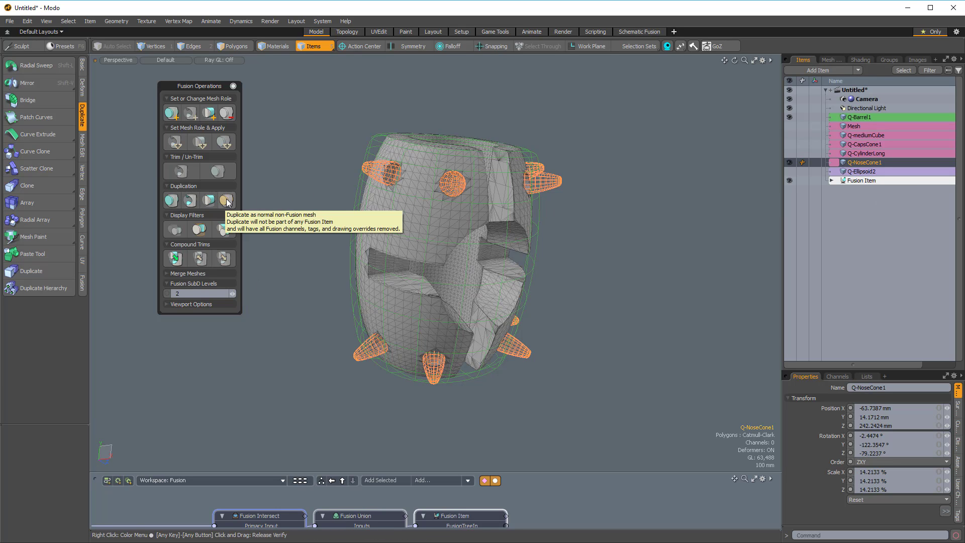
Step: Duplicate Q-NoseCone1 as a normal non-Fusion mesh and move the copy below Fusion Item in the item list
{"action": "left_click", "coordinate": [228, 201]}
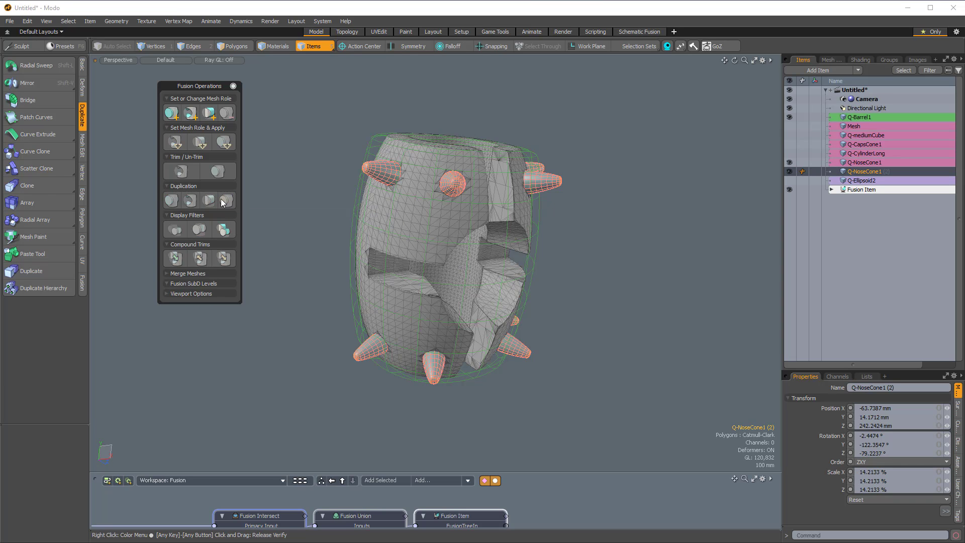
{"action": "left_click_drag", "start_coordinate": [873, 174], "coordinate": [866, 196]}
{"action": "left_click_drag", "start_coordinate": [571, 188], "coordinate": [433, 217], "text": "alt"}
{"action": "left_click", "coordinate": [556, 200]}
Step: Push the non-Fusion nose cone copy inward with a distance of -120 mm
{"action": "left_click", "coordinate": [81, 86]}
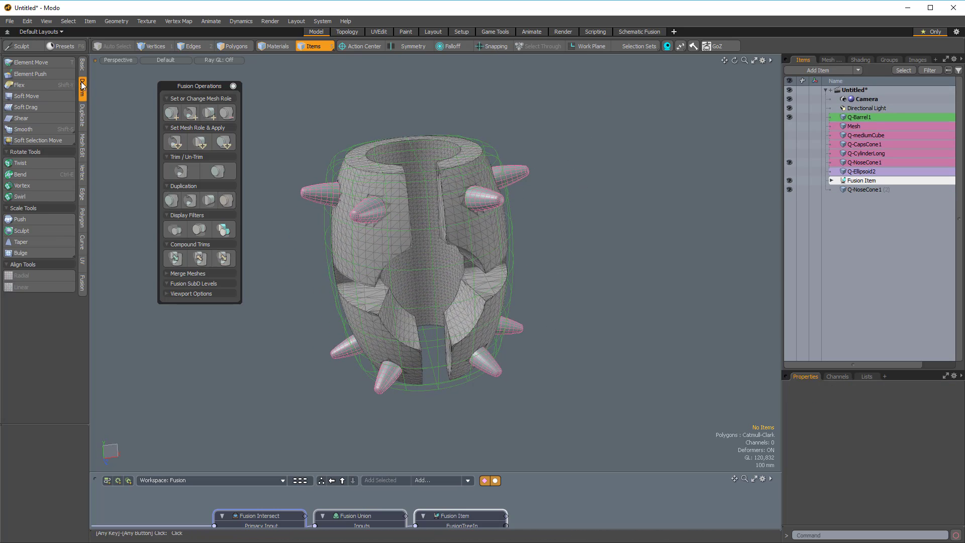
{"action": "left_click", "coordinate": [33, 219]}
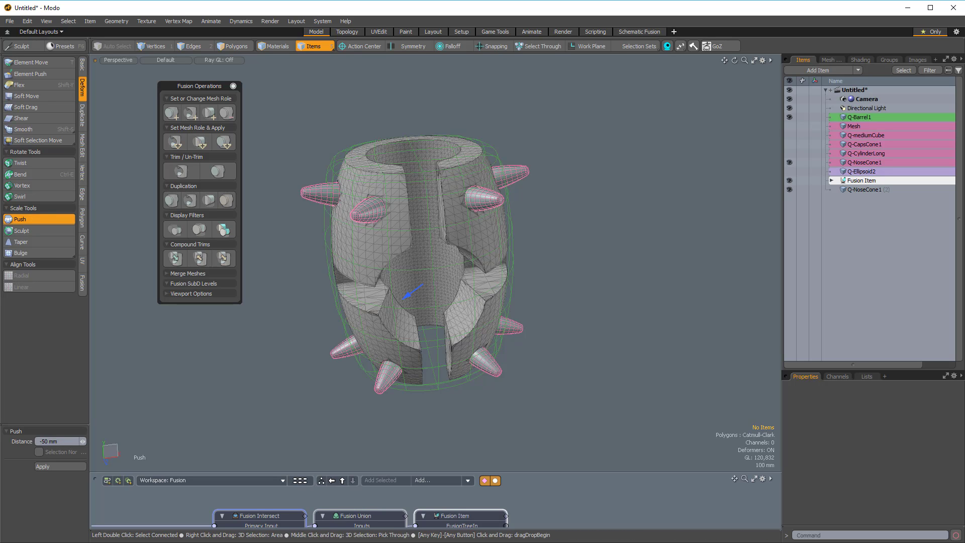
{"action": "left_click_drag", "start_coordinate": [359, 165], "coordinate": [386, 191], "text": "ctrl+alt"}
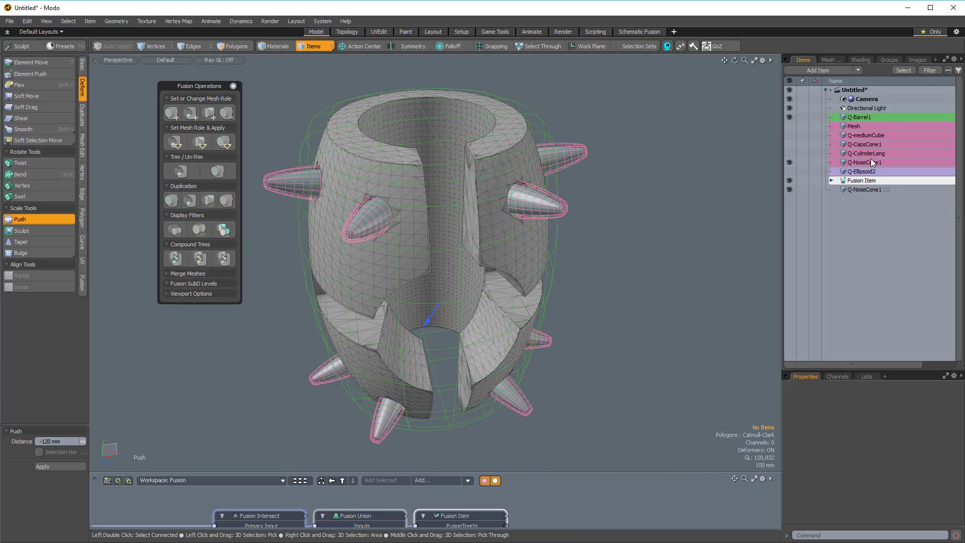
Step: Create a new Fusion named Fusion Item 02 from the pushed nose cone copy, keeping the 1 mm absolute strip width
{"action": "left_click", "coordinate": [871, 192]}
{"action": "left_click_drag", "start_coordinate": [543, 274], "coordinate": [483, 378], "text": "alt"}
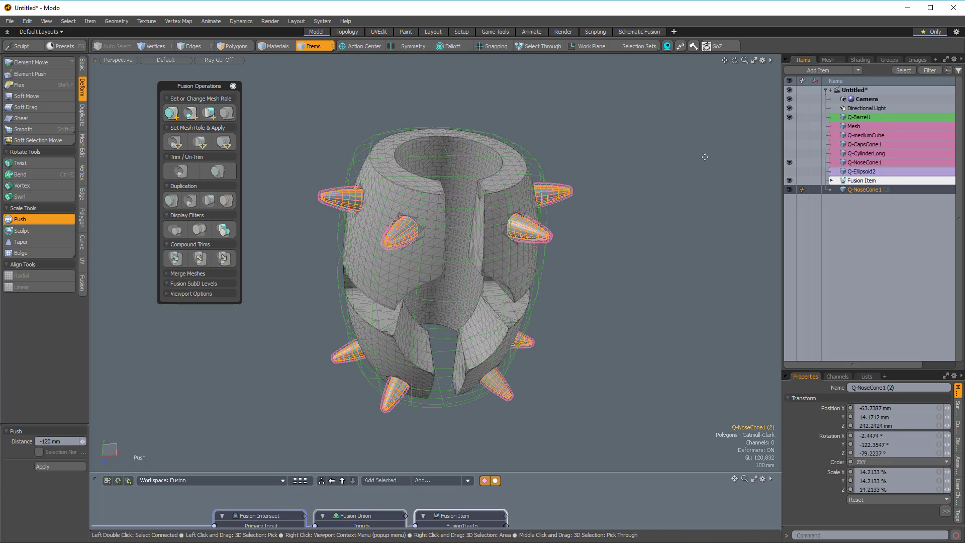
{"action": "key", "text": "ctrl+grave"}
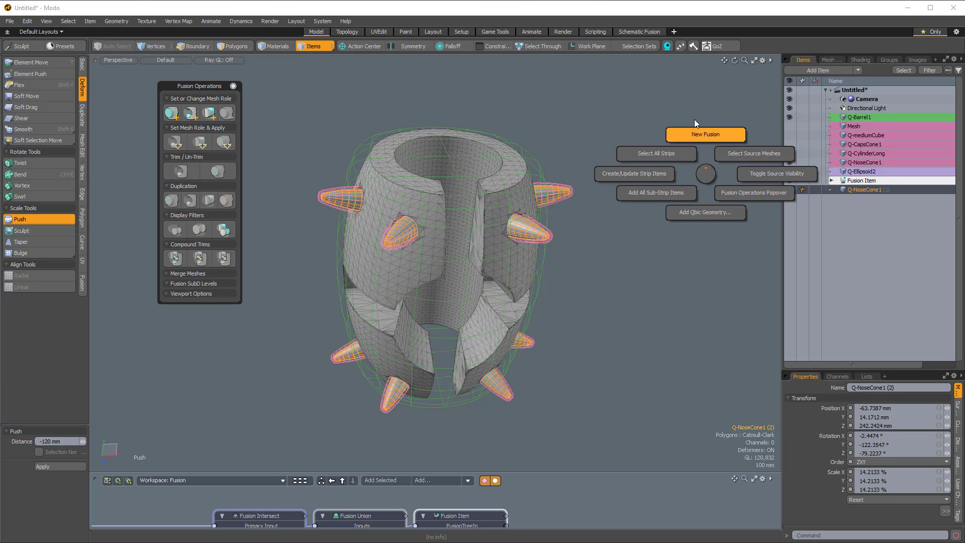
{"action": "key", "text": "ctrl+shift+f"}
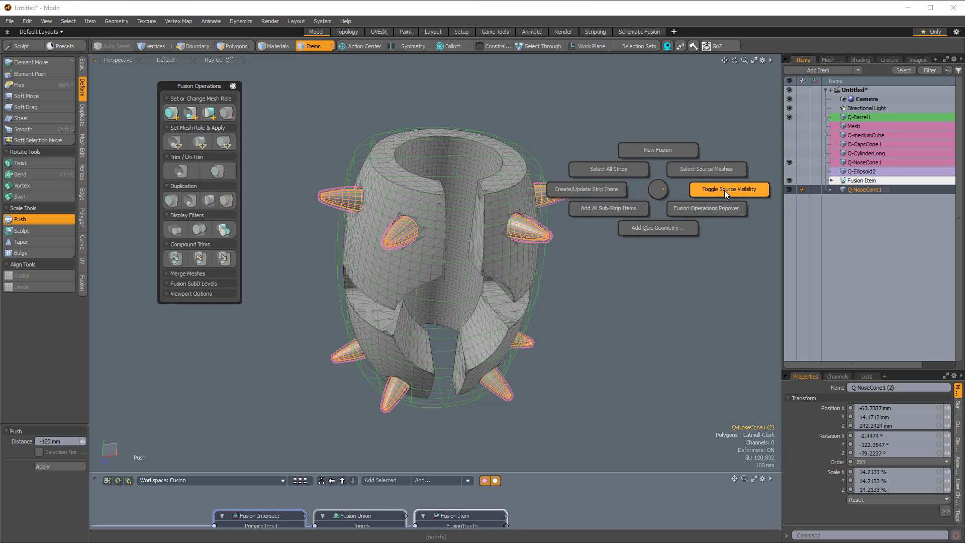
{"action": "left_click", "coordinate": [657, 141]}
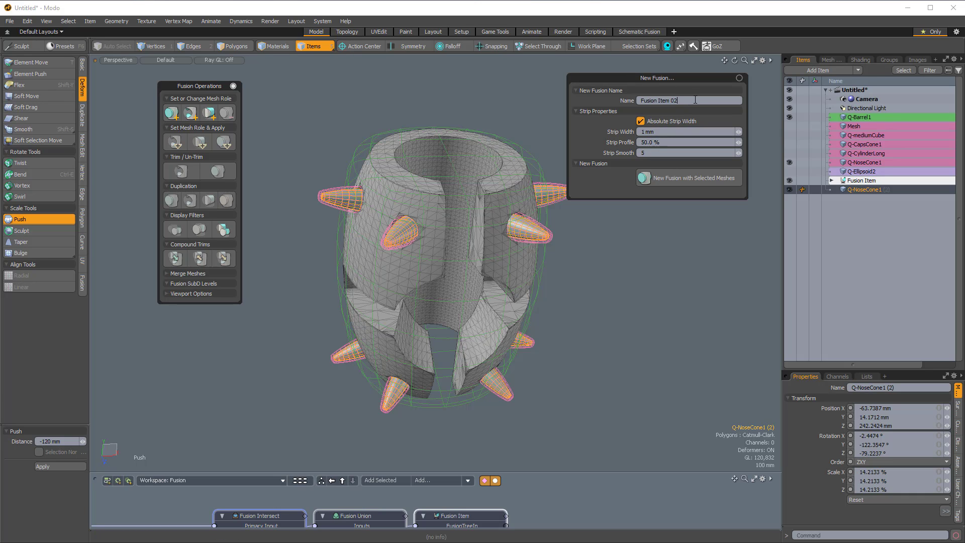
{"action": "left_click", "coordinate": [678, 179]}
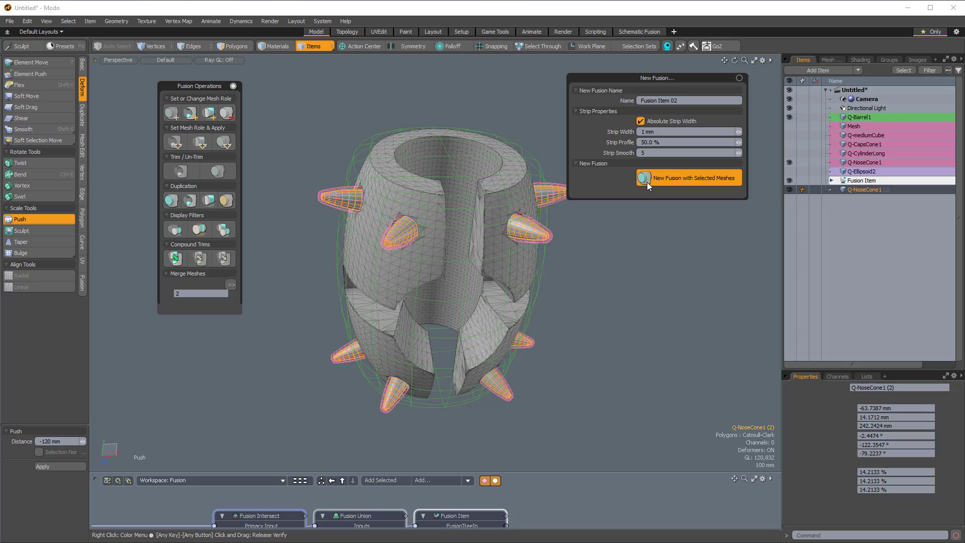
{"action": "left_click_drag", "start_coordinate": [661, 282], "coordinate": [608, 201], "text": "alt"}
Step: Show Q-Ellipsoid2 and trim the duplicated nose cone mesh in Fusion Item 02 with it
{"action": "left_click", "coordinate": [791, 172]}
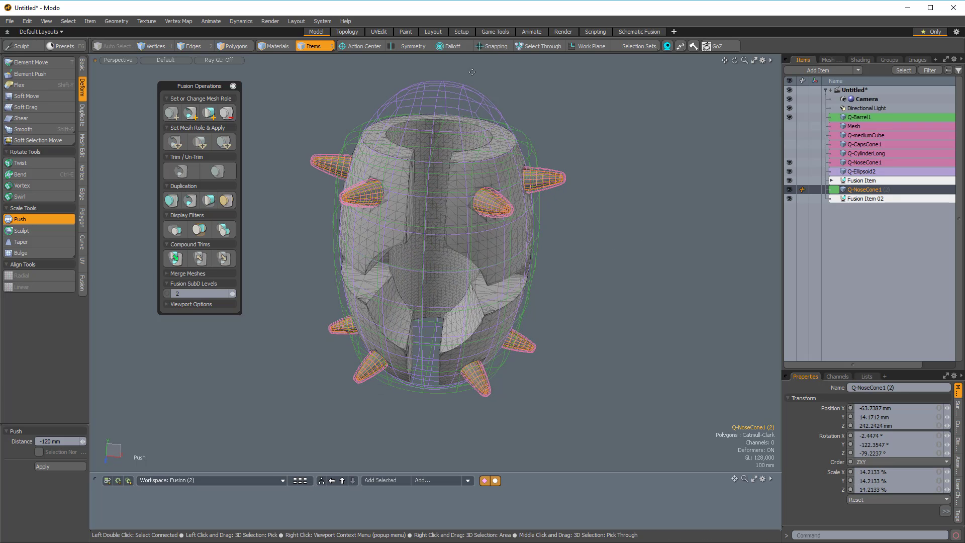
{"action": "key", "text": "space"}
{"action": "left_click", "coordinate": [458, 104]}
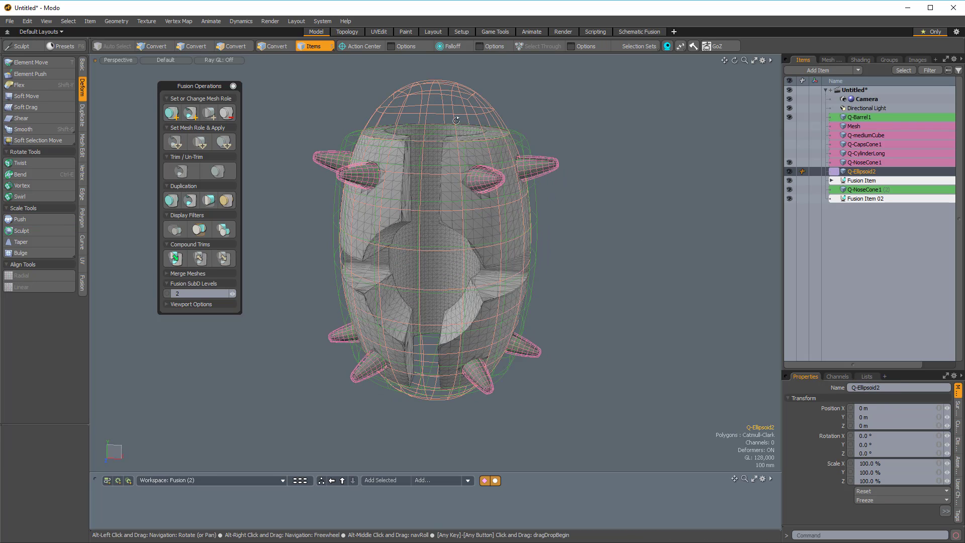
{"action": "left_click", "coordinate": [866, 191], "text": "ctrl"}
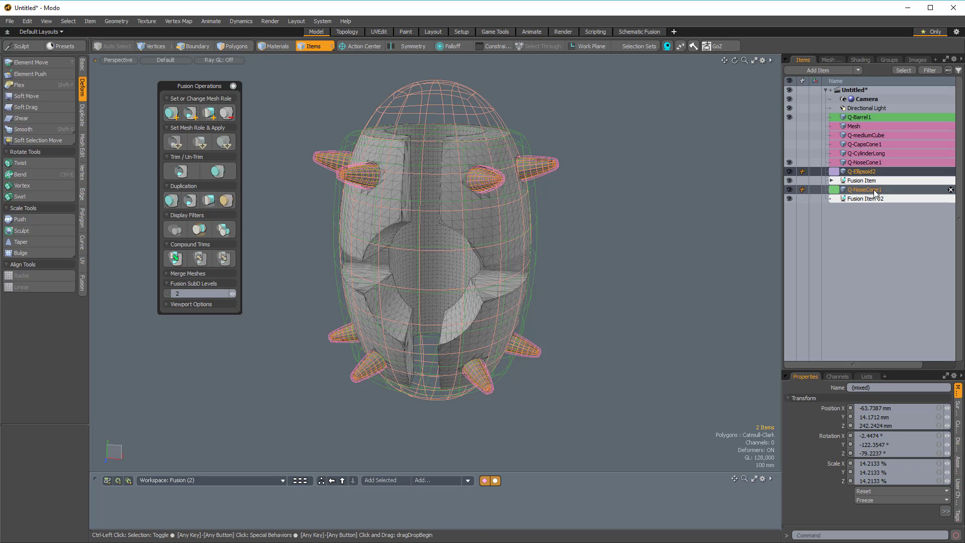
{"action": "left_click", "coordinate": [182, 172]}
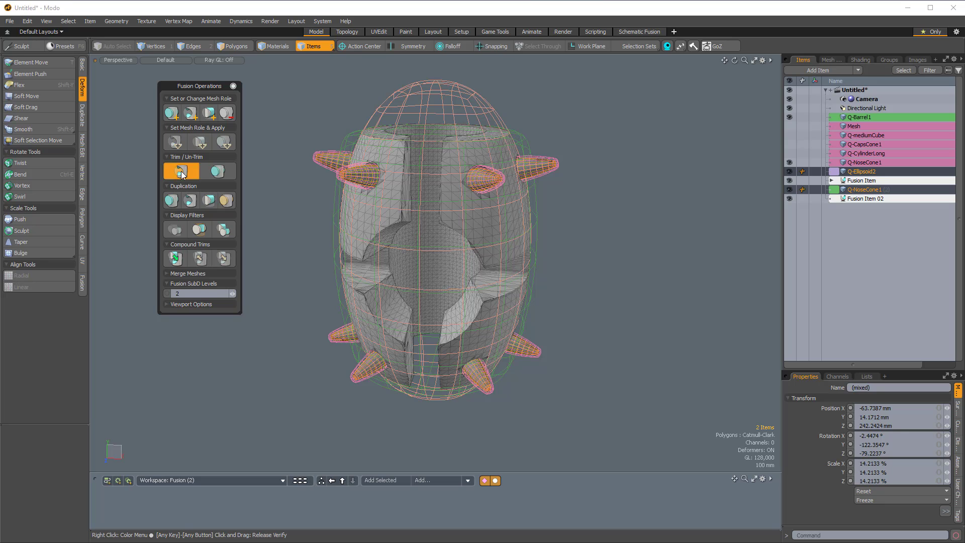
{"action": "left_click", "coordinate": [623, 171]}
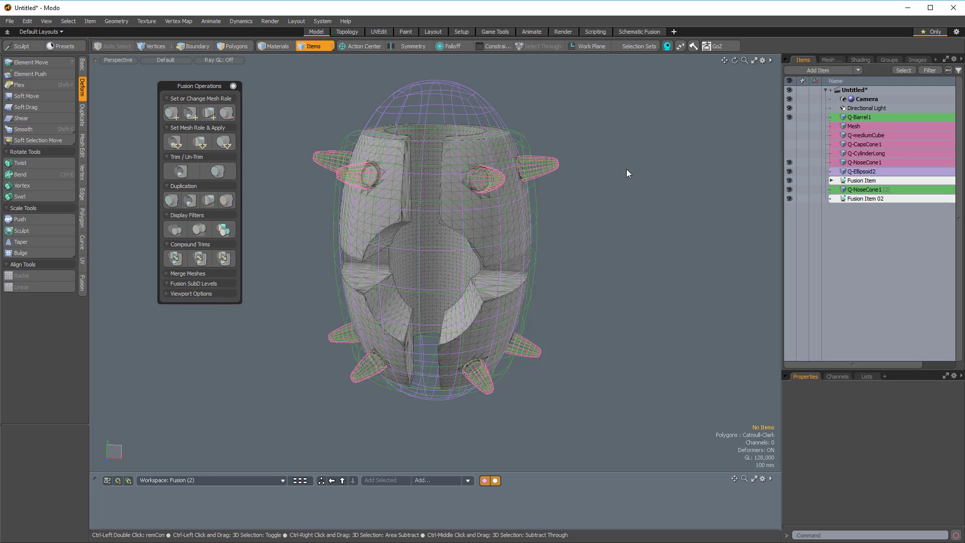
Step: Hide the source meshes of Fusion Item 02 by toggling source visibility
{"action": "key", "text": "ctrl+alt+space"}
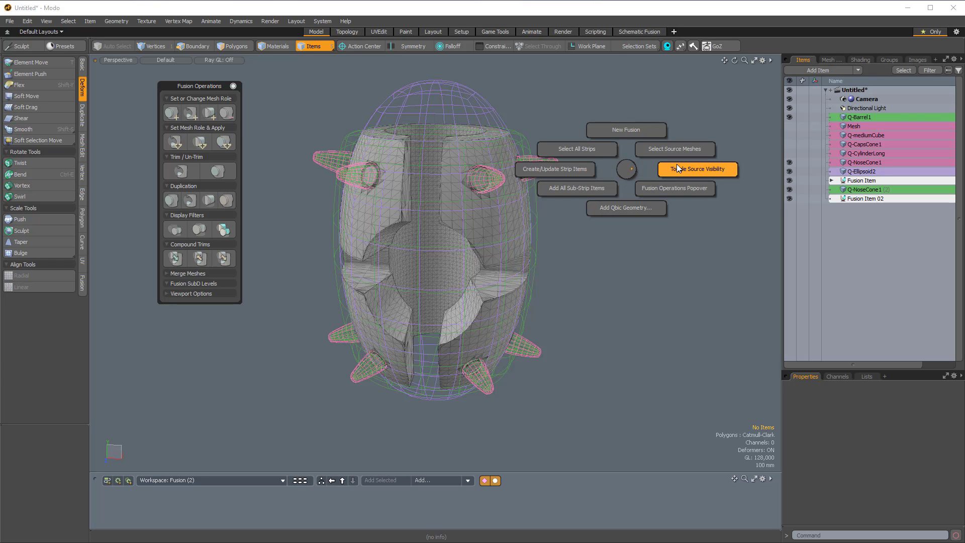
{"action": "left_click", "coordinate": [677, 164]}
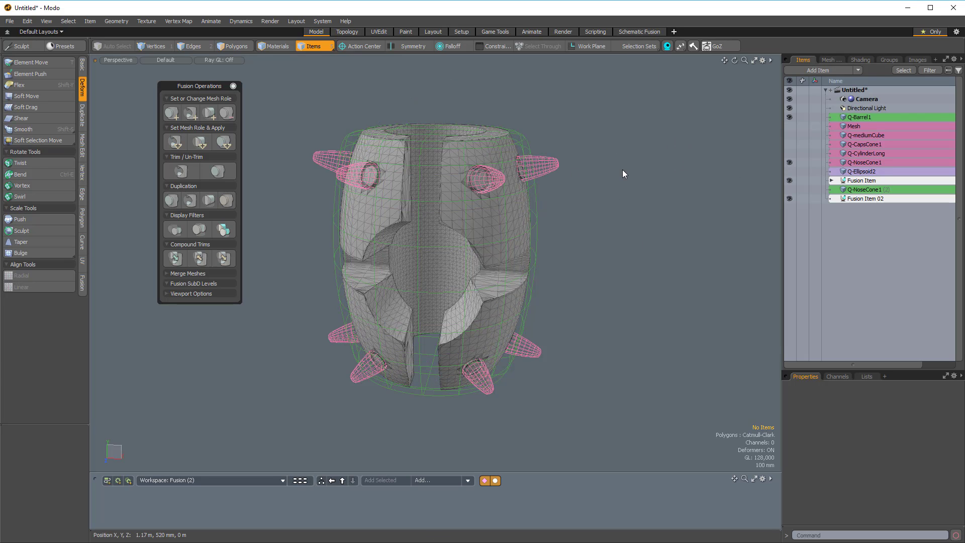
{"action": "left_click_drag", "start_coordinate": [619, 156], "coordinate": [514, 144], "text": "alt"}
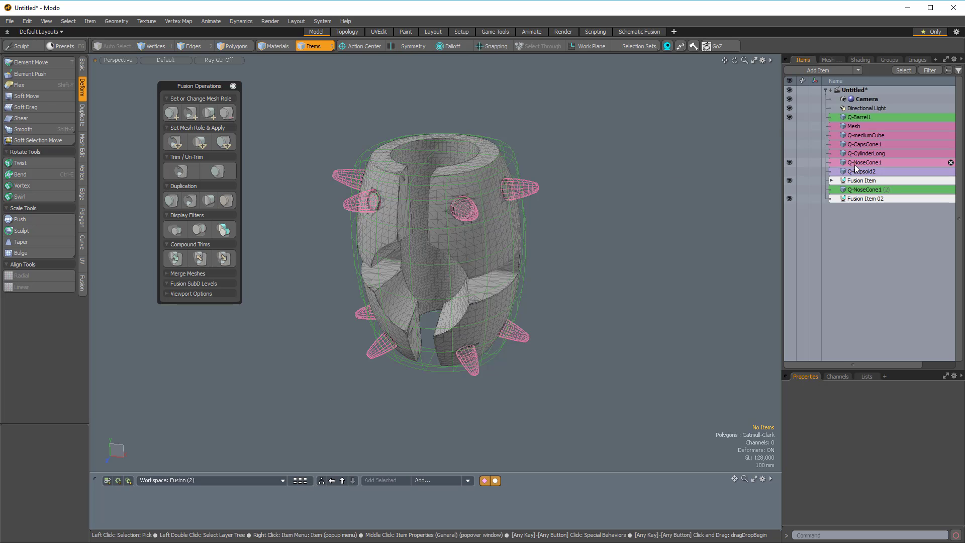
{"action": "left_click_drag", "start_coordinate": [565, 204], "coordinate": [533, 187], "text": "ctrl+alt"}
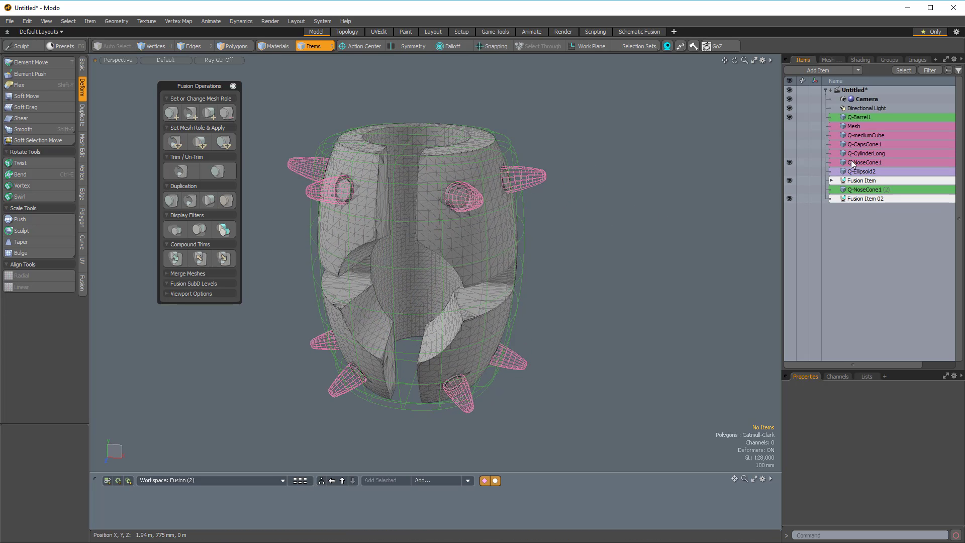
Step: Toggle off source visibility for the first Fusion Item
{"action": "left_click", "coordinate": [854, 181]}
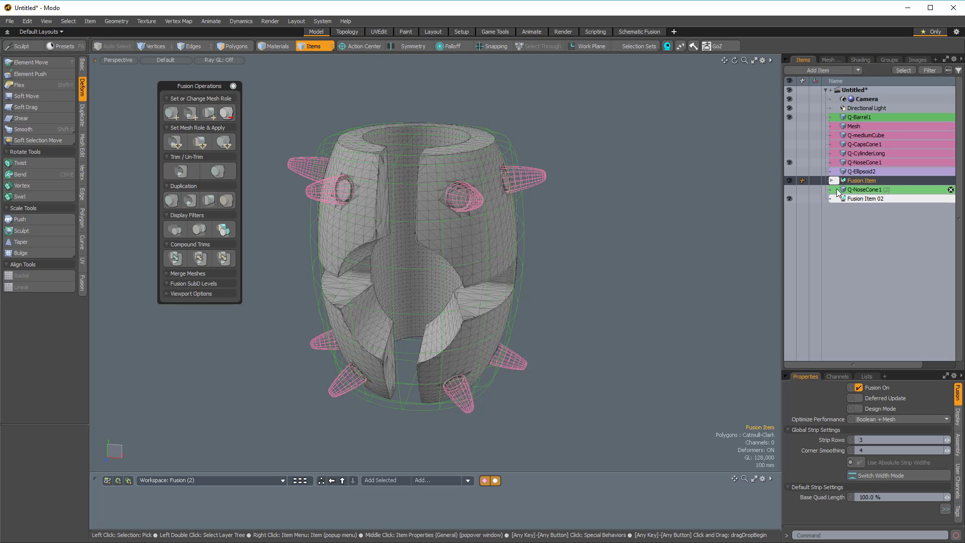
{"action": "key", "text": "ctrl+shift+space"}
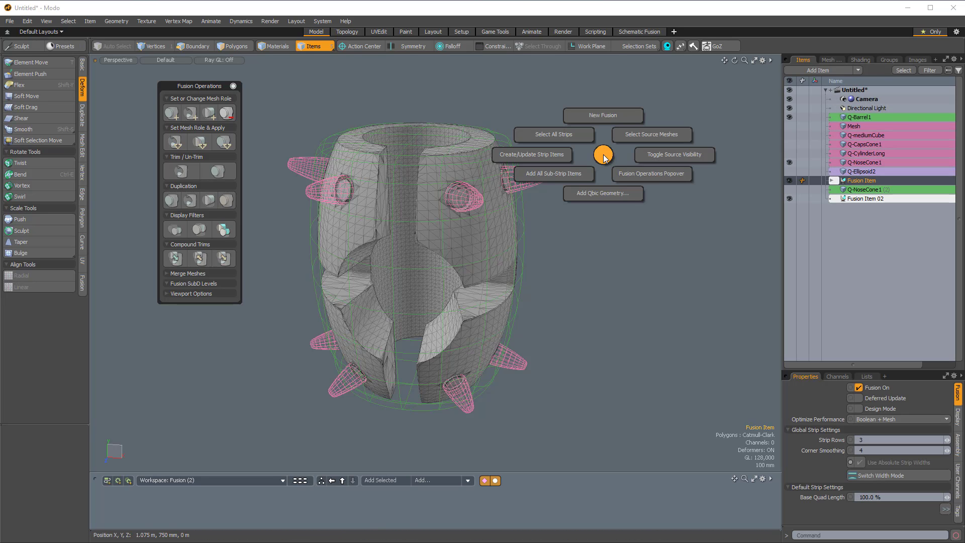
{"action": "left_click", "coordinate": [705, 156]}
{"action": "left_click", "coordinate": [675, 157]}
{"action": "left_click_drag", "start_coordinate": [675, 158], "coordinate": [467, 226], "text": "ctrl+alt"}
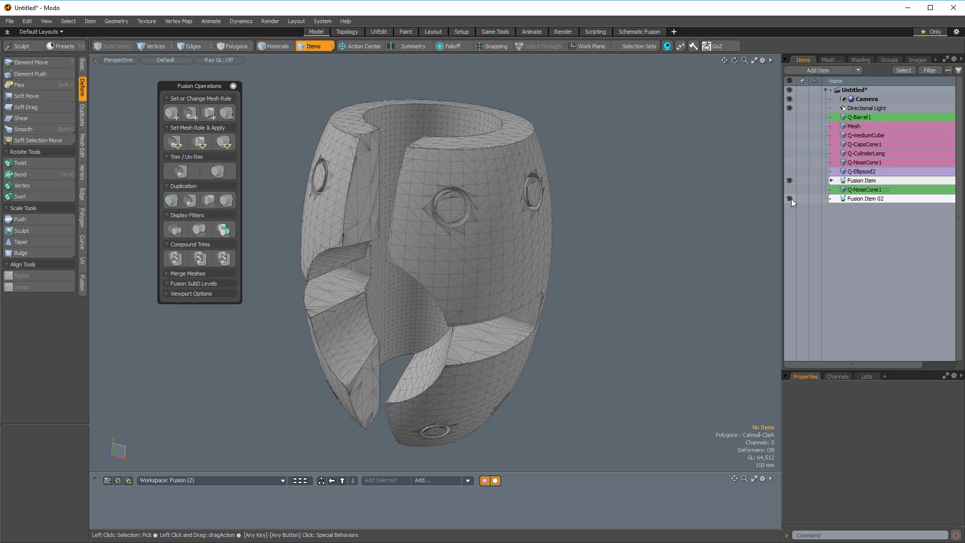
Step: Isolate Fusion Item 02 to examine its trimmed cone inserts, and show both Fusion items together again
{"action": "left_click", "coordinate": [790, 198]}
{"action": "left_click", "coordinate": [790, 181]}
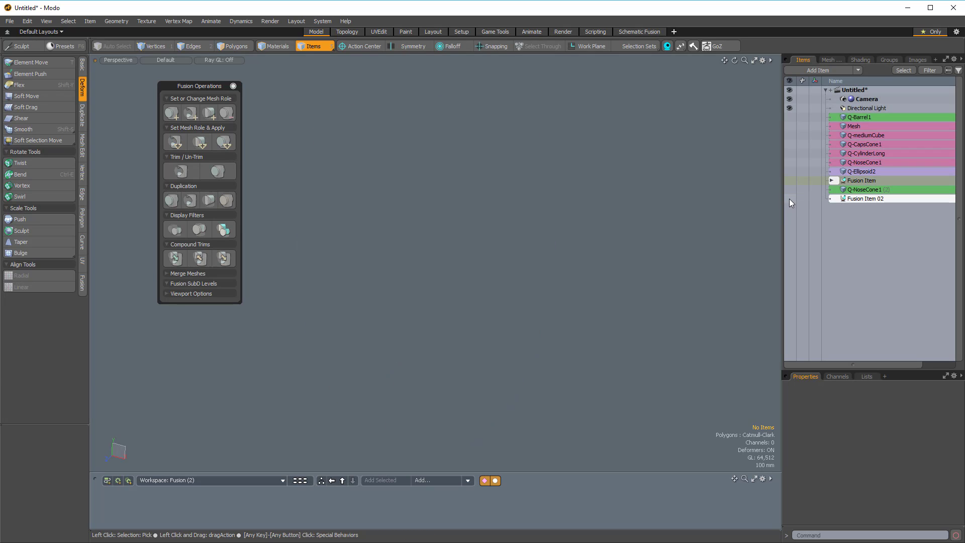
{"action": "left_click", "coordinate": [790, 199]}
{"action": "left_click_drag", "start_coordinate": [624, 301], "coordinate": [559, 289], "text": "alt"}
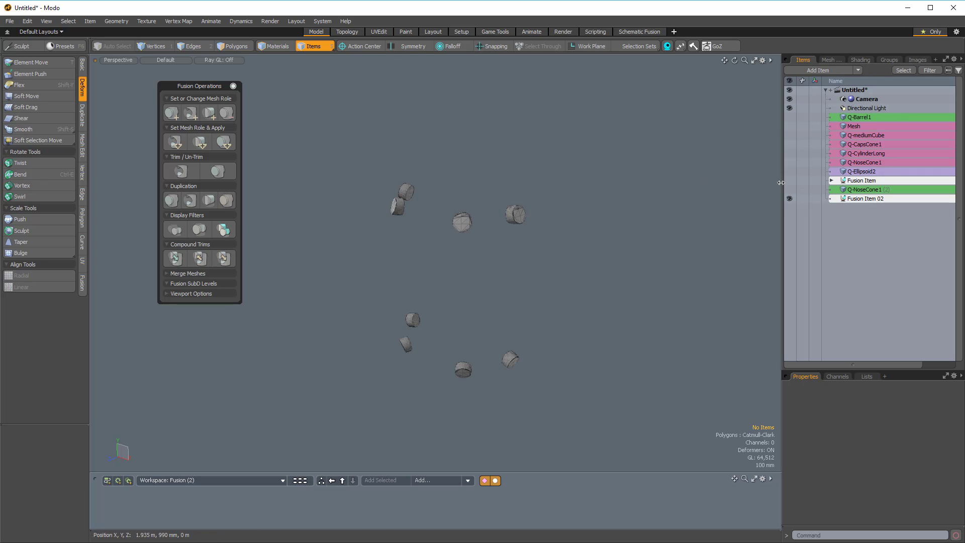
{"action": "left_click", "coordinate": [789, 181]}
{"action": "left_click_drag", "start_coordinate": [620, 306], "coordinate": [405, 160], "text": "alt"}
Step: Create strip items for Fusion Item 02, set the strip width to 15 mm and adjust the strip profile
{"action": "left_click", "coordinate": [871, 198]}
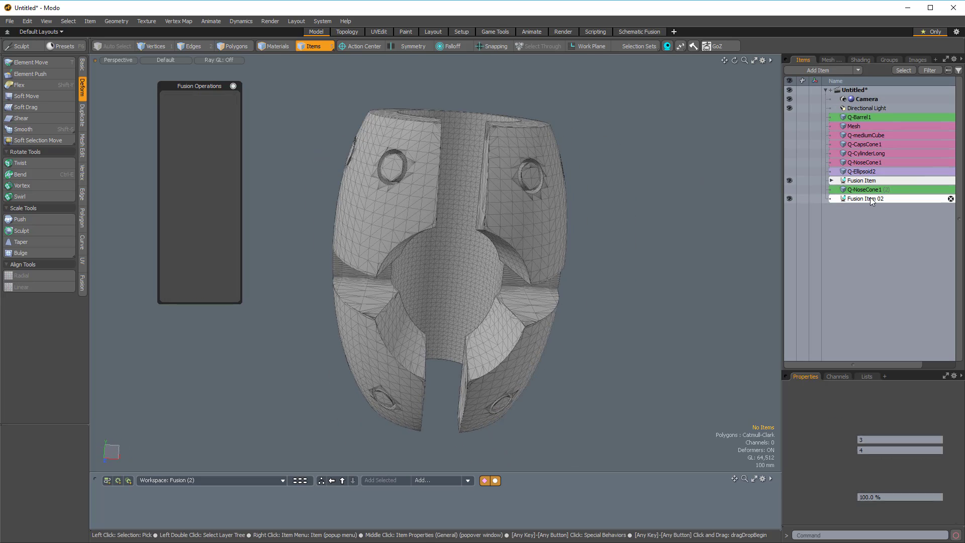
{"action": "key", "text": "ctrl+alt+space"}
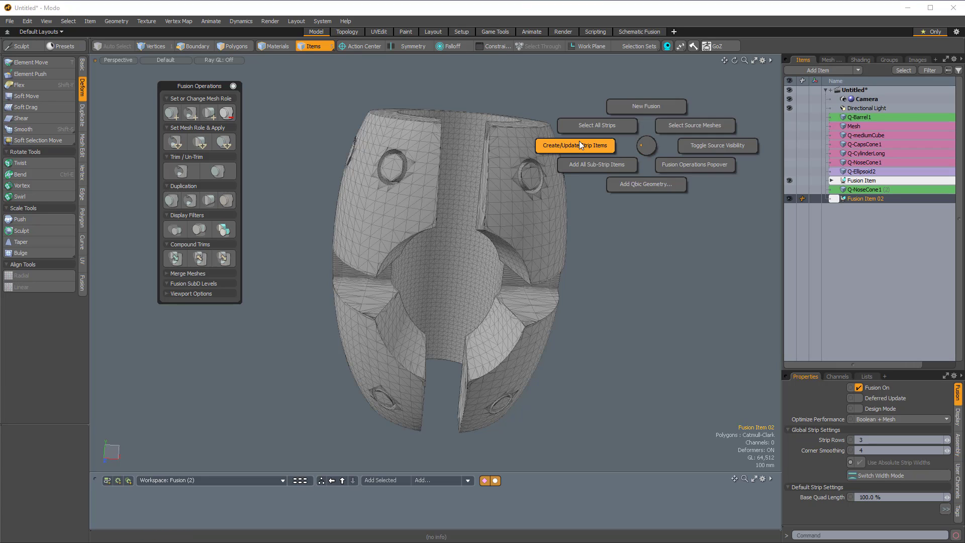
{"action": "left_click", "coordinate": [580, 141]}
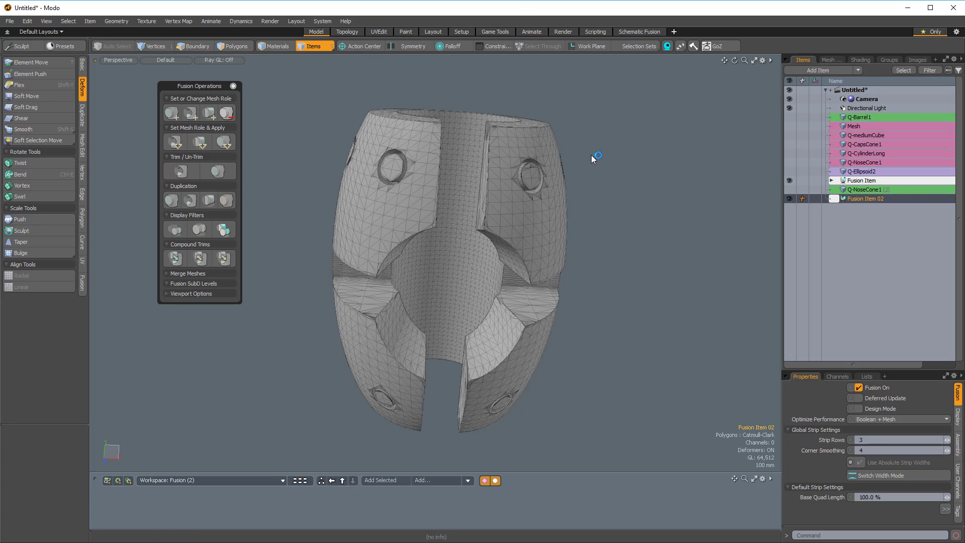
{"action": "left_click_drag", "start_coordinate": [634, 149], "coordinate": [623, 150], "text": "alt"}
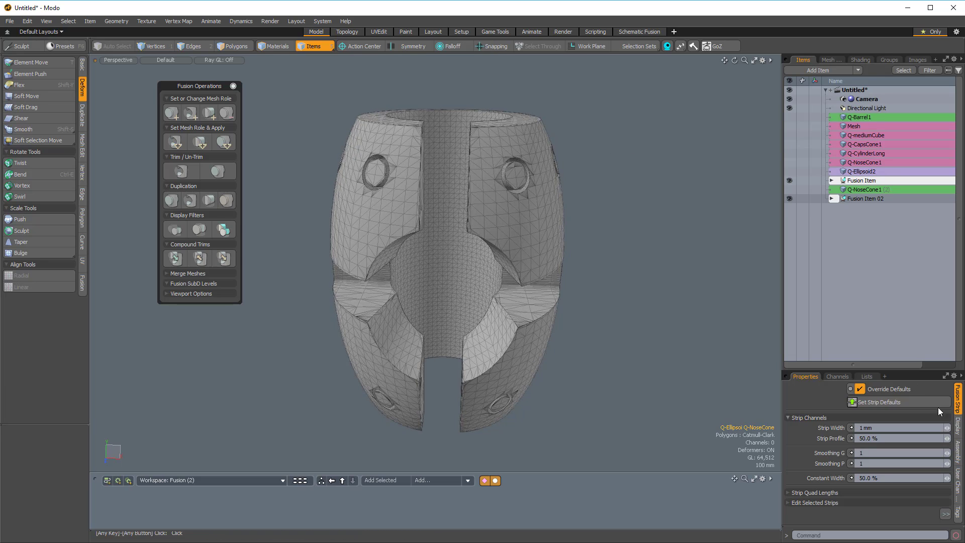
{"action": "left_click_drag", "start_coordinate": [867, 370], "coordinate": [868, 213]}
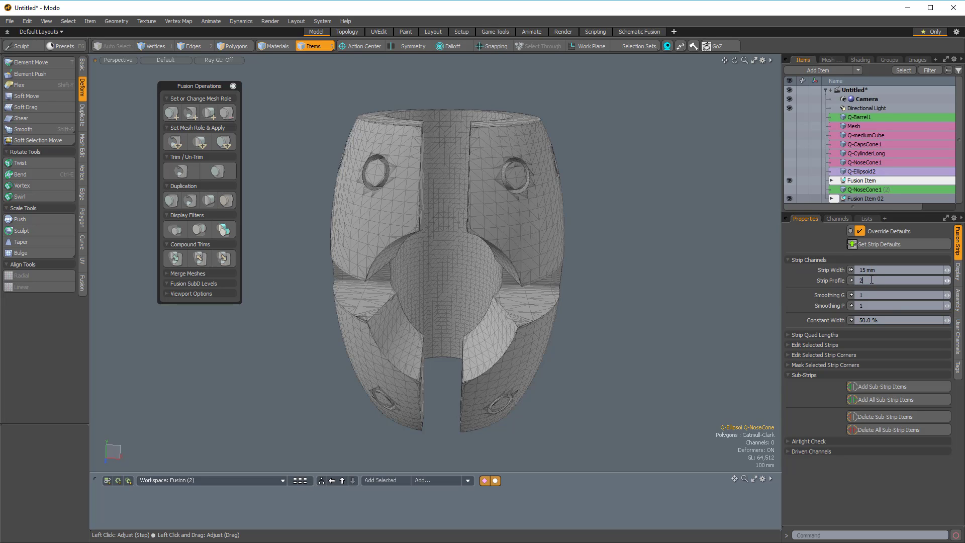
Step: Select the first Fusion Item, enlarge the item list and expand the item to show its strips group
{"action": "left_click", "coordinate": [862, 180]}
{"action": "scroll", "coordinate": [865, 171], "scroll_direction": "down", "scroll_amount": 1}
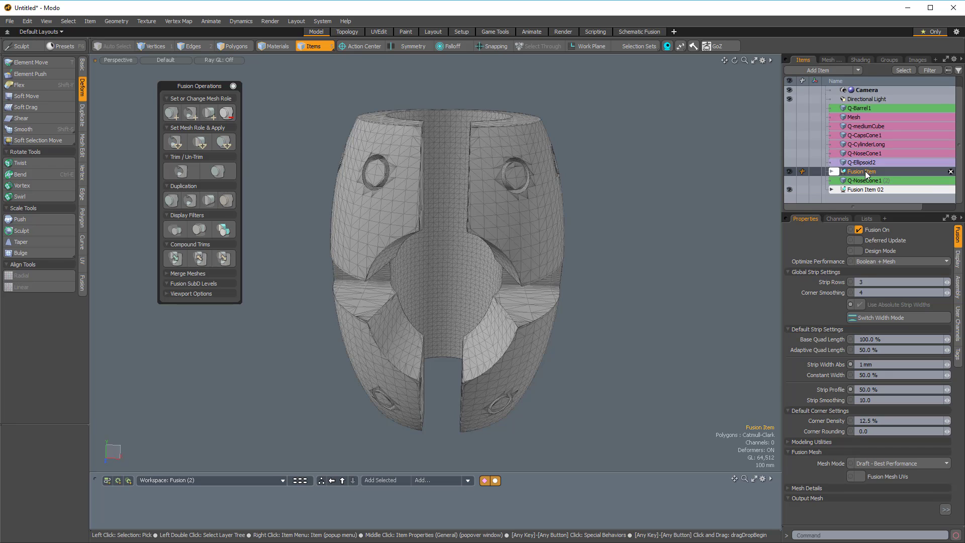
{"action": "left_click_drag", "start_coordinate": [707, 218], "coordinate": [628, 298], "text": "alt"}
{"action": "left_click_drag", "start_coordinate": [856, 212], "coordinate": [857, 270]}
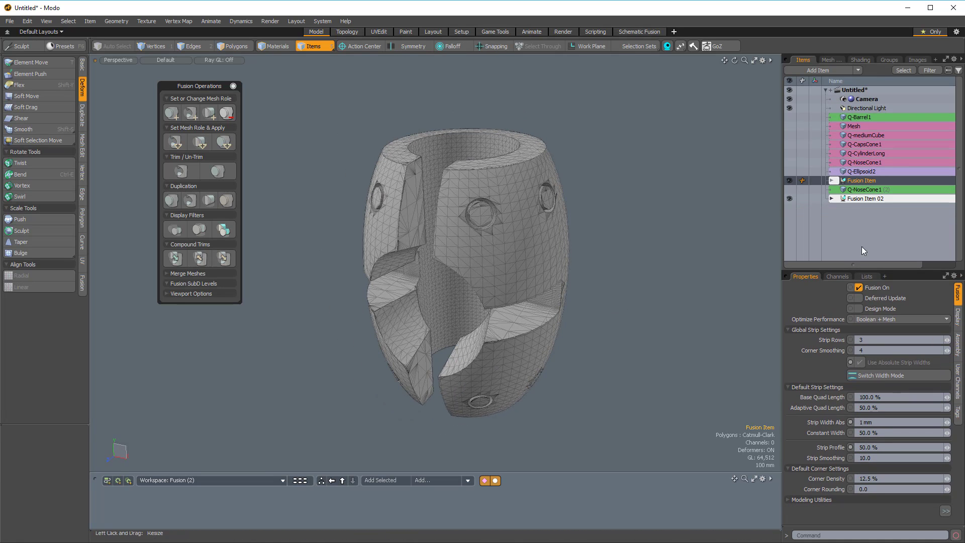
{"action": "left_click", "coordinate": [832, 180]}
{"action": "left_click", "coordinate": [650, 172]}
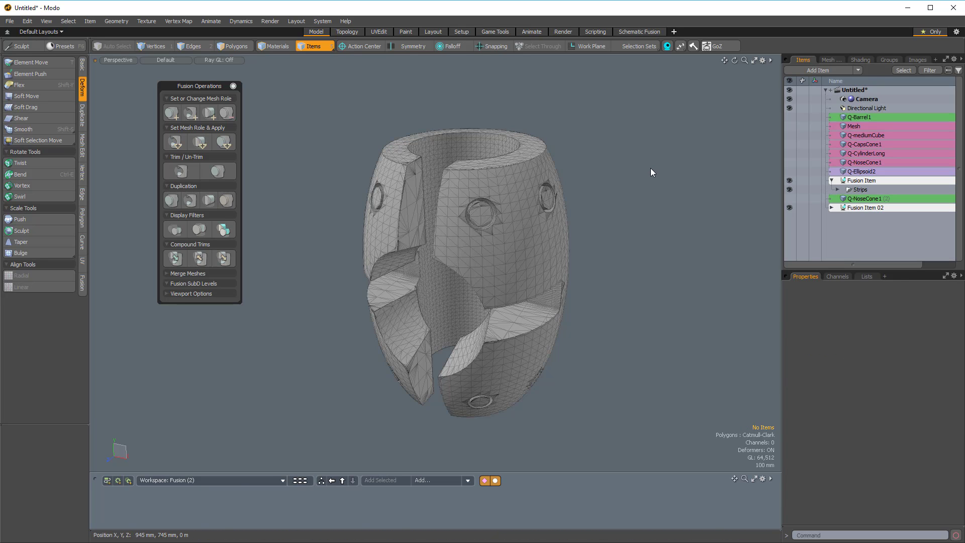
Step: Update the strip items of the first Fusion Item and select all of its strips
{"action": "key", "text": "ctrl+alt+x"}
{"action": "left_click", "coordinate": [601, 139]}
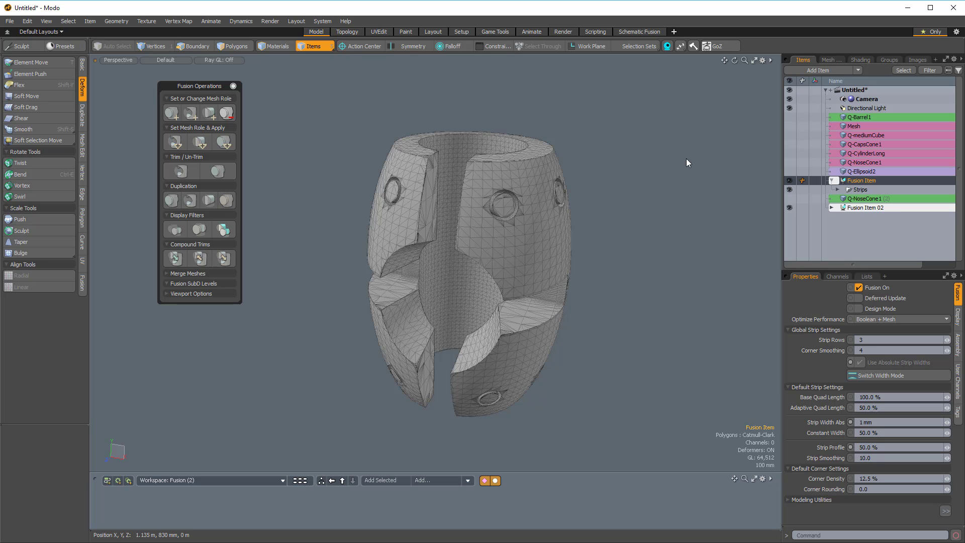
{"action": "key", "text": "ctrl+shift+f"}
{"action": "left_click", "coordinate": [626, 131]}
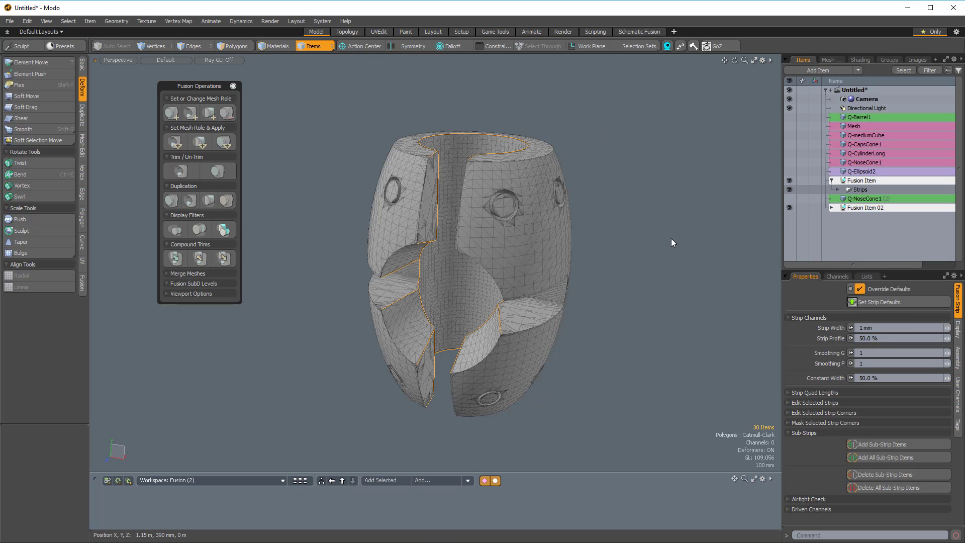
{"action": "left_click_drag", "start_coordinate": [712, 243], "coordinate": [623, 198], "text": "alt"}
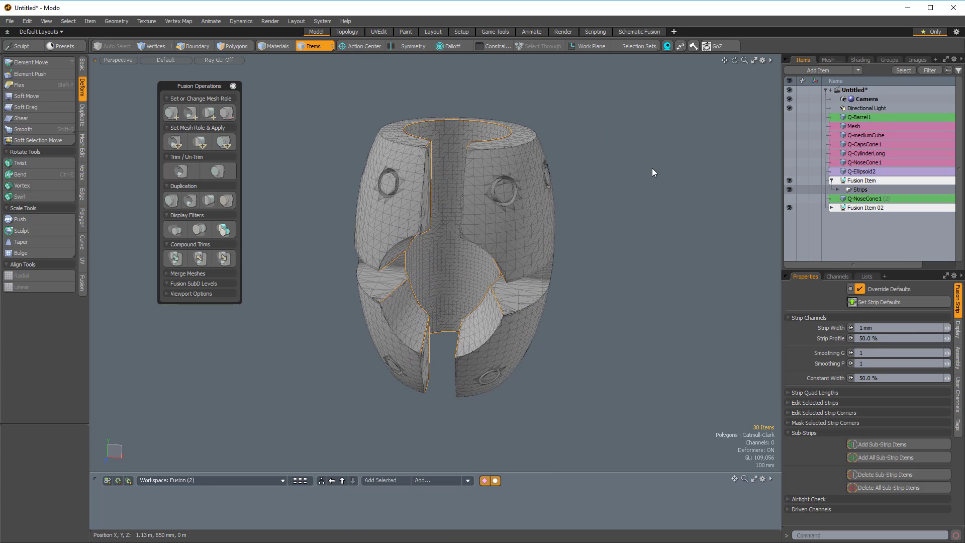
{"action": "key", "text": "ctrl+shift+f"}
{"action": "left_click", "coordinate": [599, 168]}
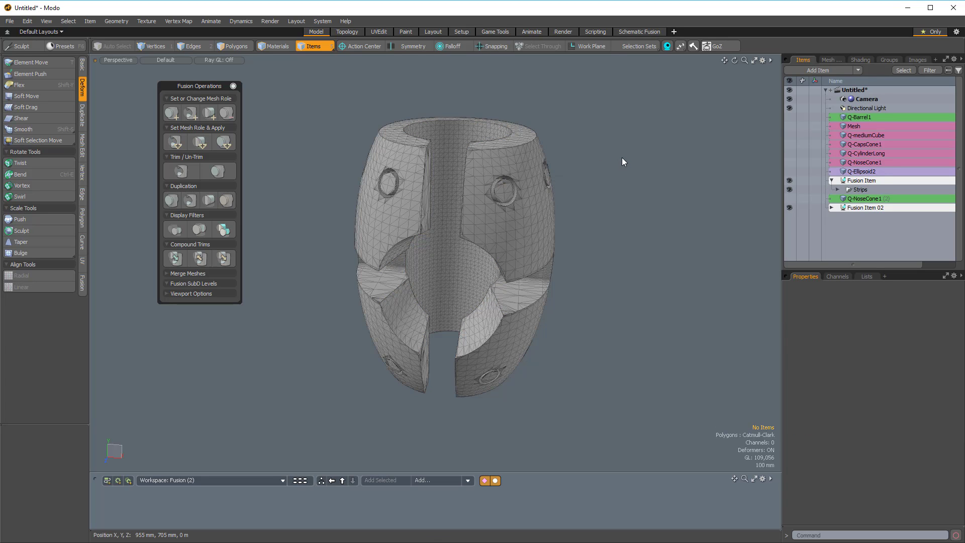
{"action": "key", "text": "ctrl+shift+f"}
{"action": "left_click", "coordinate": [573, 132]}
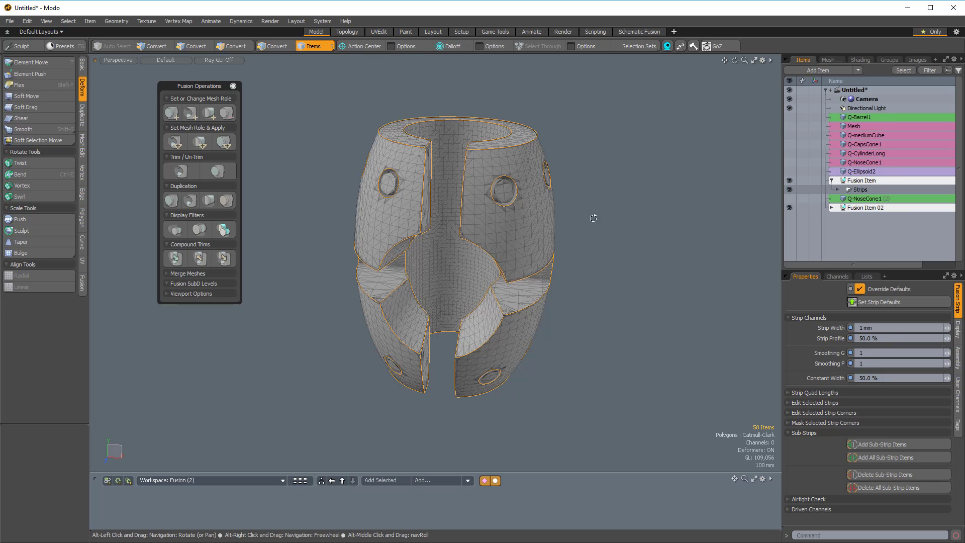
Step: Set the selected strips' width to 15 mm and their strip profile to 10 %, and deselect them
{"action": "left_click", "coordinate": [882, 327]}
{"action": "type", "text": "15mm"}
{"action": "key", "text": "Return"}
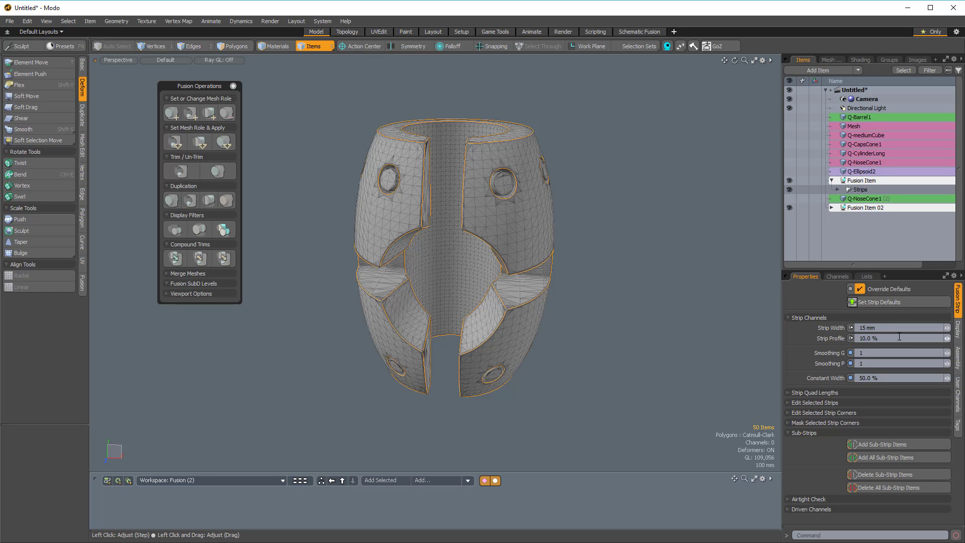
{"action": "left_click", "coordinate": [619, 172]}
Step: Set the strip width of the inner circular strips on the Fusion Item 02 cone inserts to 15 mm and adjust their strip profile
{"action": "left_click_drag", "start_coordinate": [617, 171], "coordinate": [384, 156], "text": "alt"}
{"action": "left_click", "coordinate": [382, 156]}
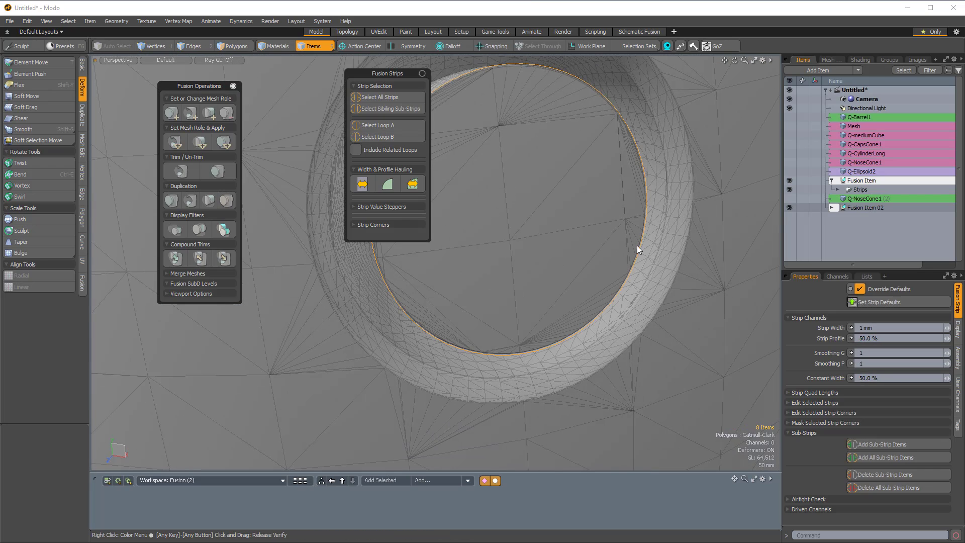
{"action": "left_click_drag", "start_coordinate": [527, 215], "coordinate": [680, 303], "text": "ctrl+alt"}
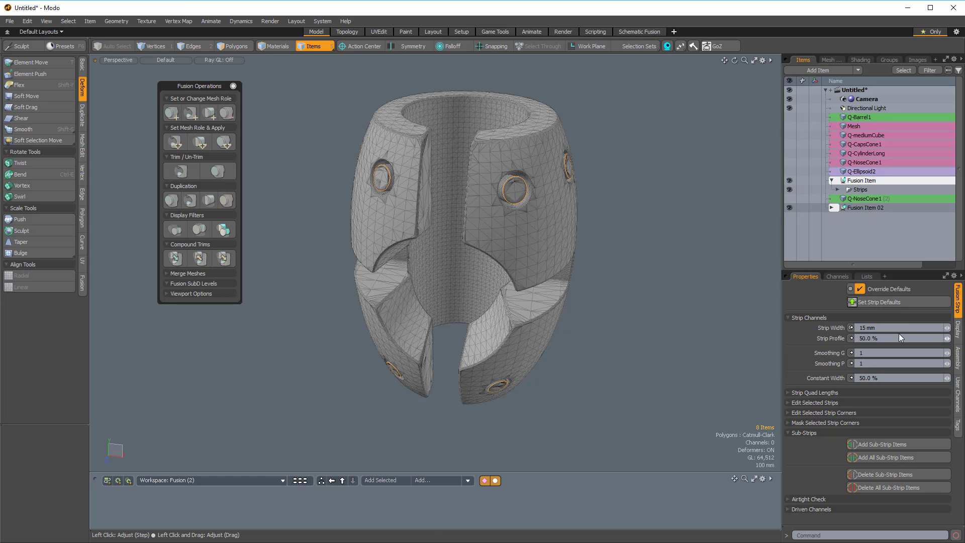
{"action": "left_click", "coordinate": [903, 338]}
{"action": "left_click_drag", "start_coordinate": [510, 181], "coordinate": [534, 213], "text": "ctrl+alt"}
{"action": "left_click_drag", "start_coordinate": [535, 213], "coordinate": [586, 214], "text": "alt"}
{"action": "left_click", "coordinate": [690, 185]}
Step: Hide the wireframe overlay and inspect the smooth-shaded barrel with its cone inserts from several sides
{"action": "left_click_drag", "start_coordinate": [655, 171], "coordinate": [583, 291], "text": "alt"}
{"action": "left_click_drag", "start_coordinate": [584, 291], "coordinate": [601, 277], "text": "ctrl+alt"}
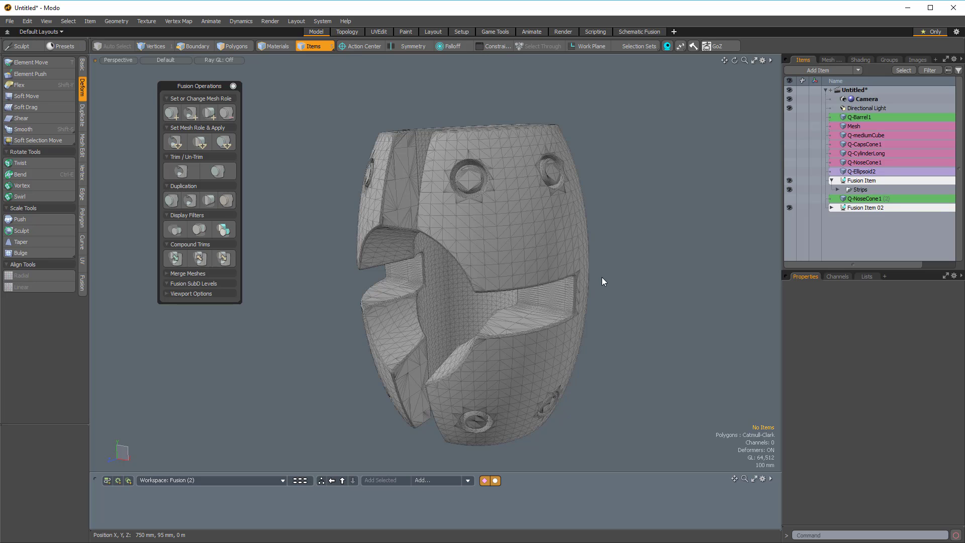
{"action": "left_click_drag", "start_coordinate": [432, 215], "coordinate": [595, 284], "text": "alt"}
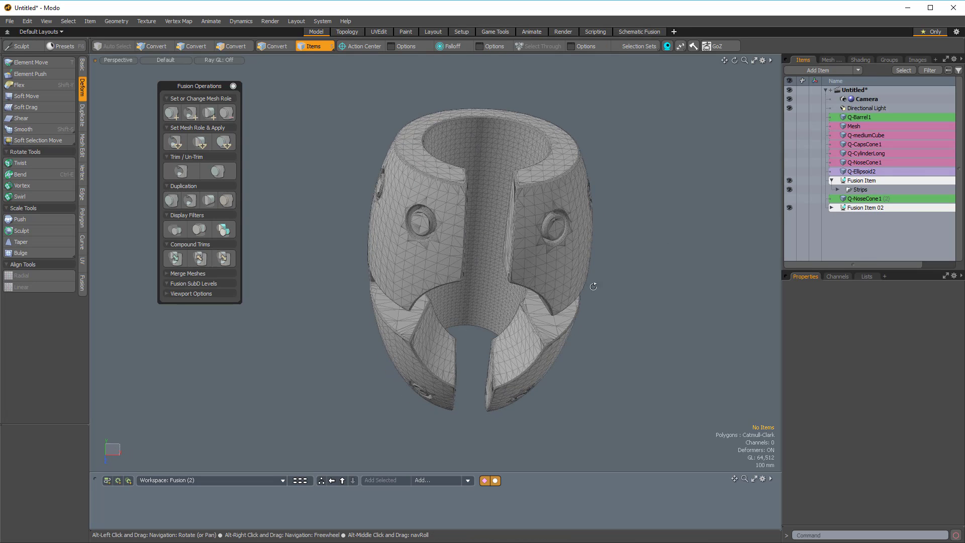
{"action": "key", "text": "ctrl+2"}
{"action": "left_click", "coordinate": [681, 284]}
{"action": "left_click_drag", "start_coordinate": [686, 283], "coordinate": [552, 216], "text": "alt"}
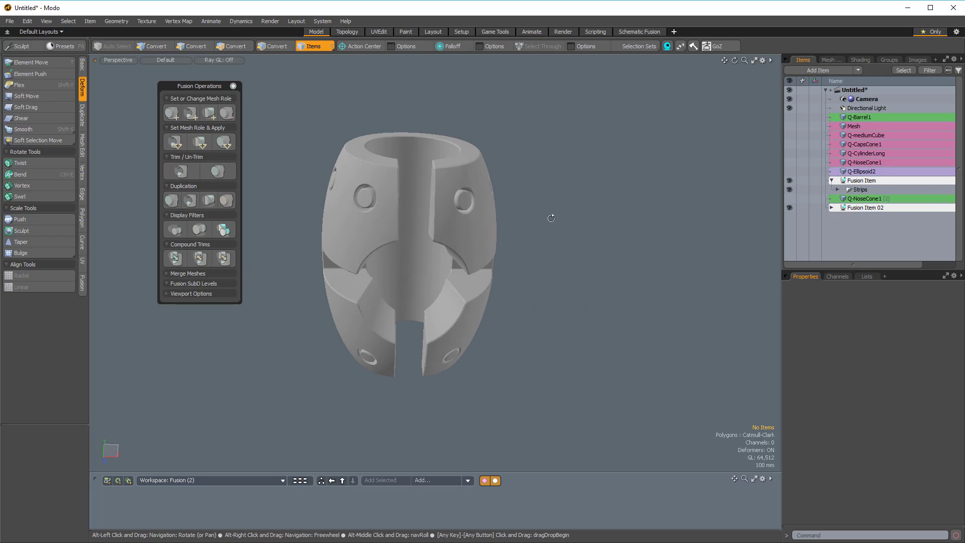
Step: Open the Fusion Qbic Presets browser to view the available Qbic meshes, and close it again
{"action": "key", "text": "ctrl+alt+f"}
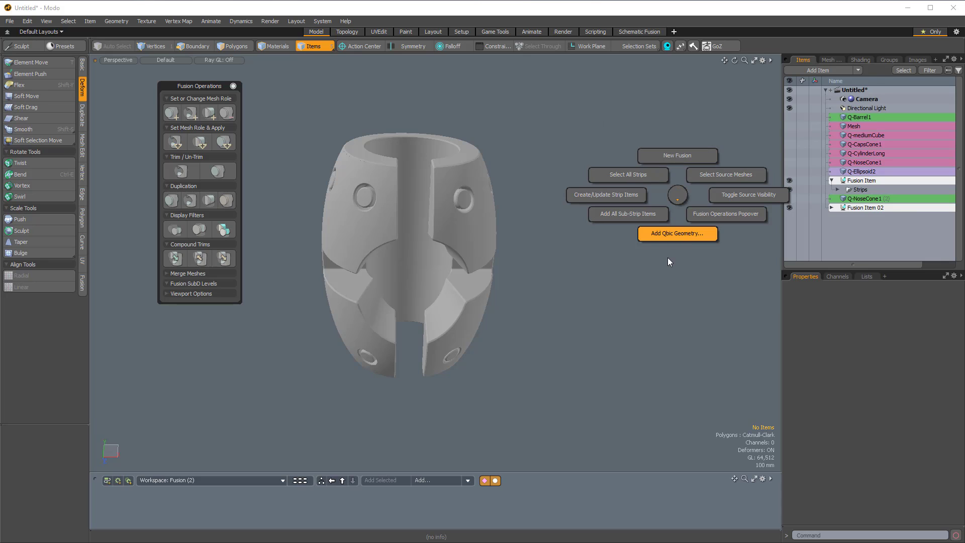
{"action": "left_click", "coordinate": [675, 243]}
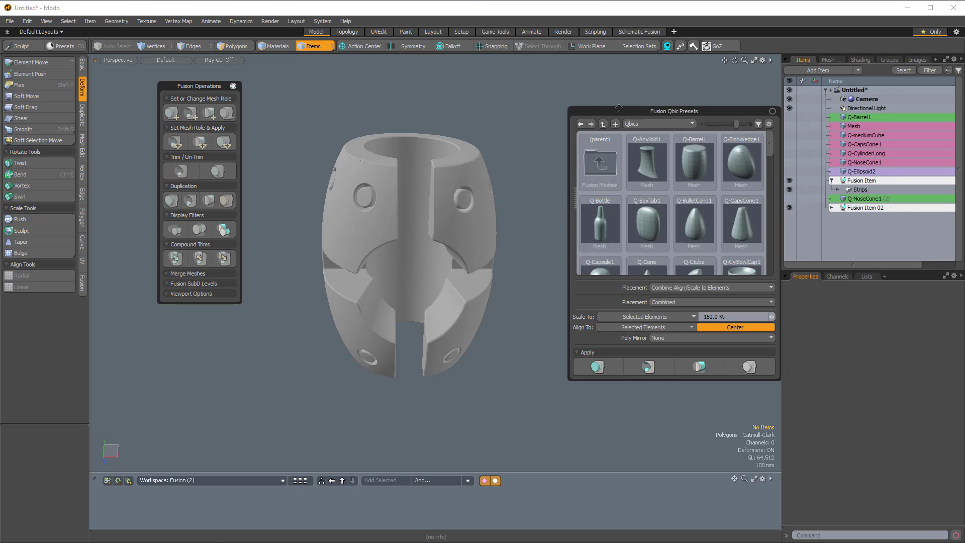
{"action": "left_click_drag", "start_coordinate": [614, 108], "coordinate": [608, 84]}
{"action": "left_click", "coordinate": [476, 260]}
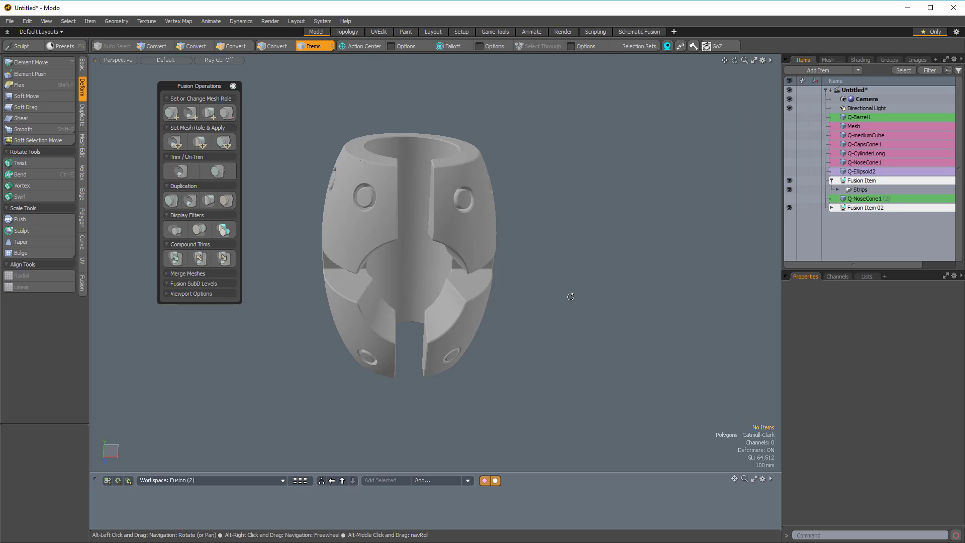
{"action": "left_click_drag", "start_coordinate": [571, 296], "coordinate": [581, 210], "text": "alt"}
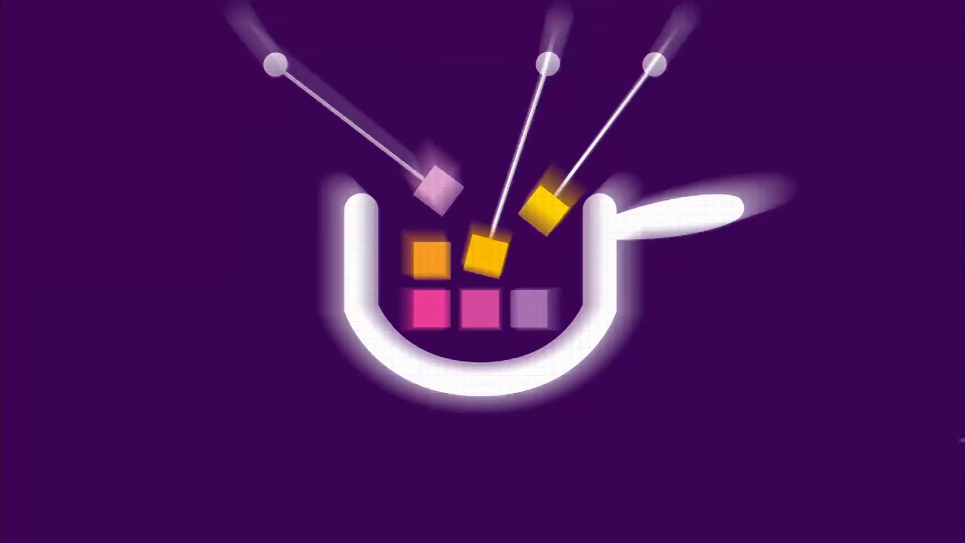